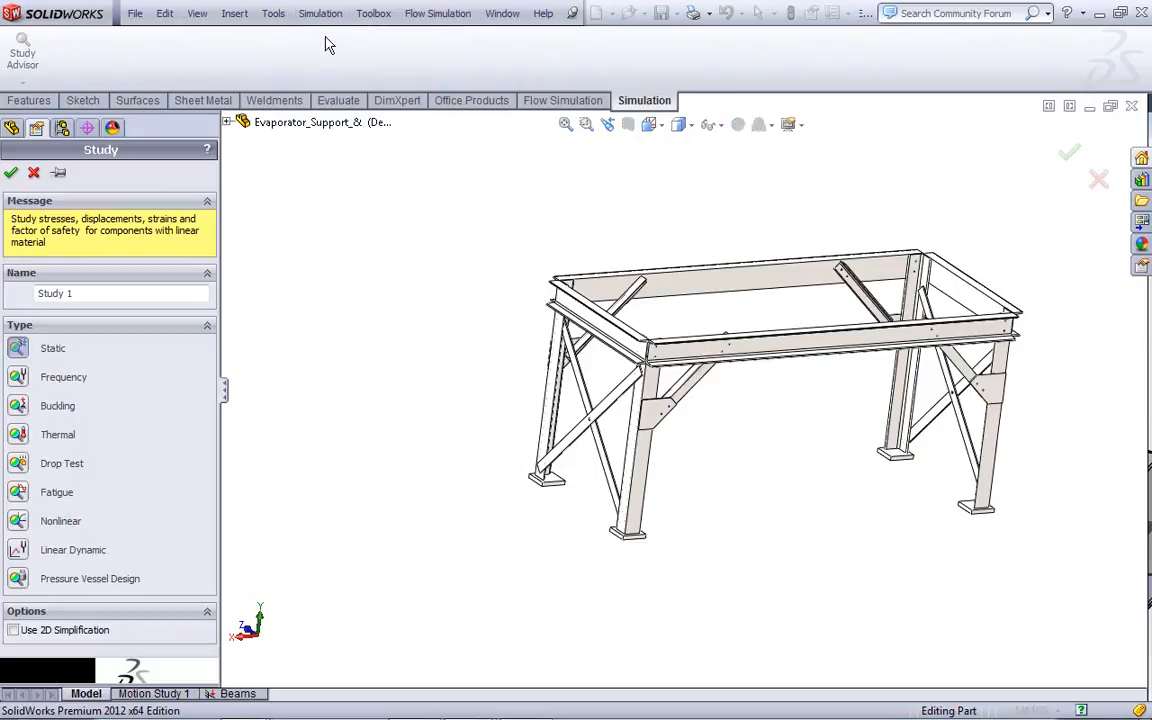
# Create a Linear Dynamic study of the evaporator support with the default study name.
pyautogui.click(60, 550)
pyautogui.click(10, 172)
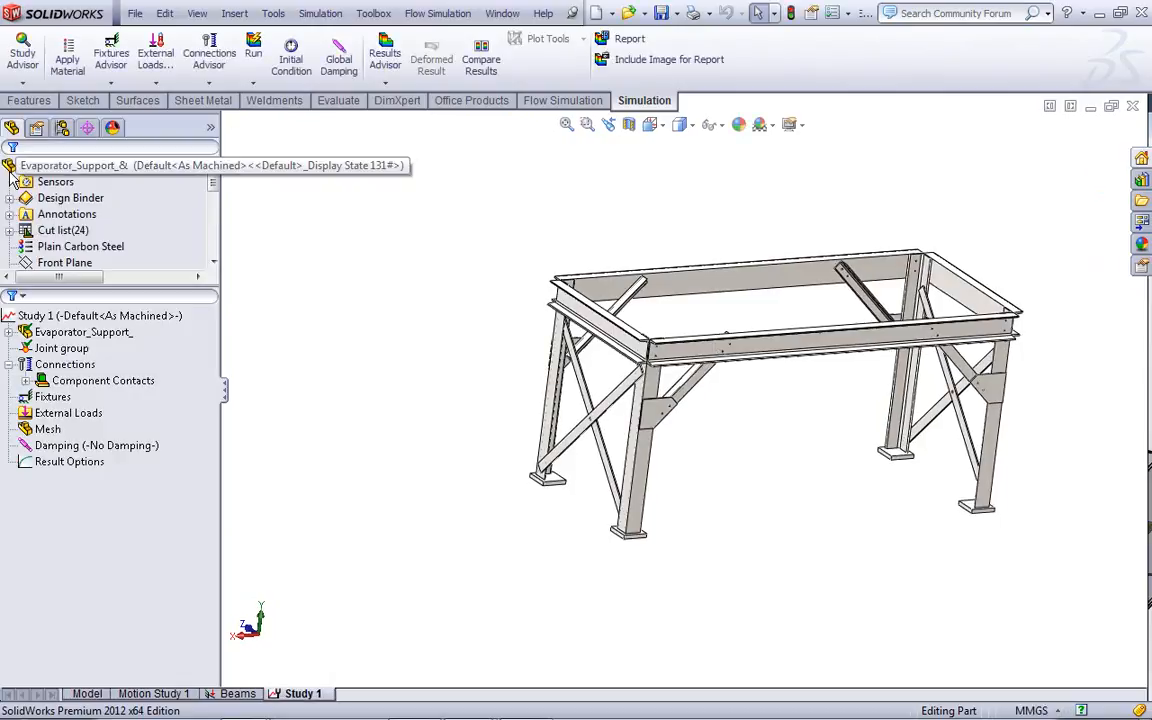
pyautogui.click(11, 171)
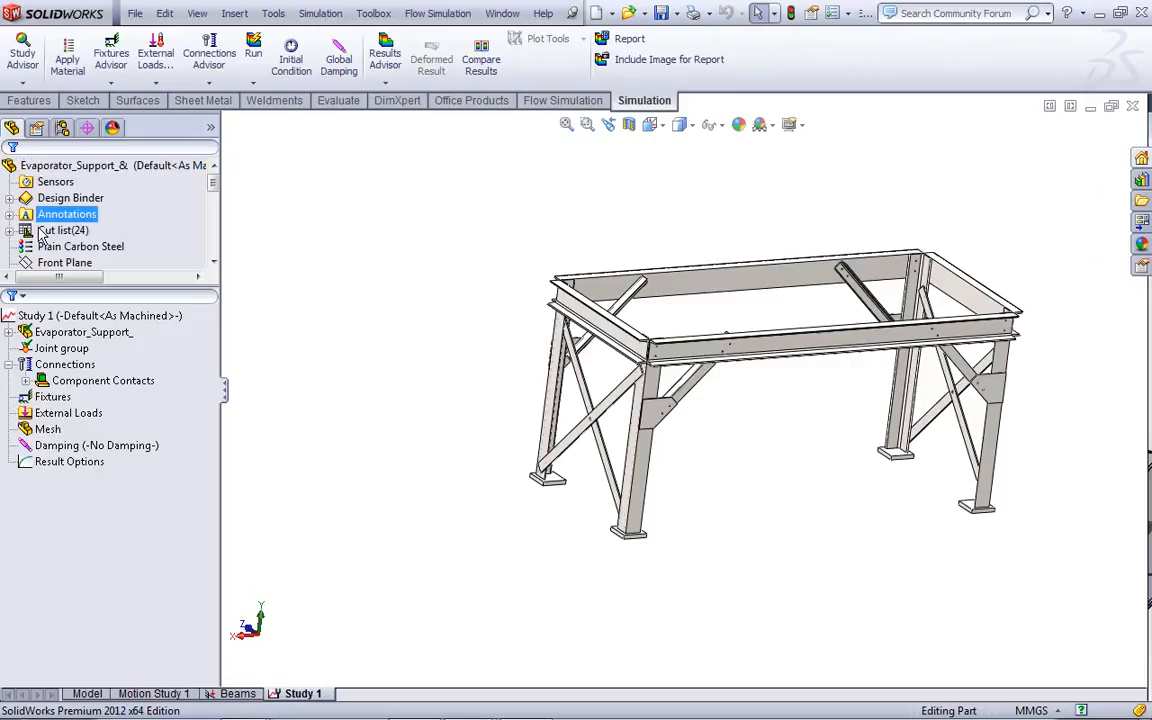
# Examine which bodies in Sub-weldment1 of the new study's cut list are treated as beams and which as solids.
pyautogui.click(30, 315)
pyautogui.click(30, 333)
pyautogui.click(8, 332)
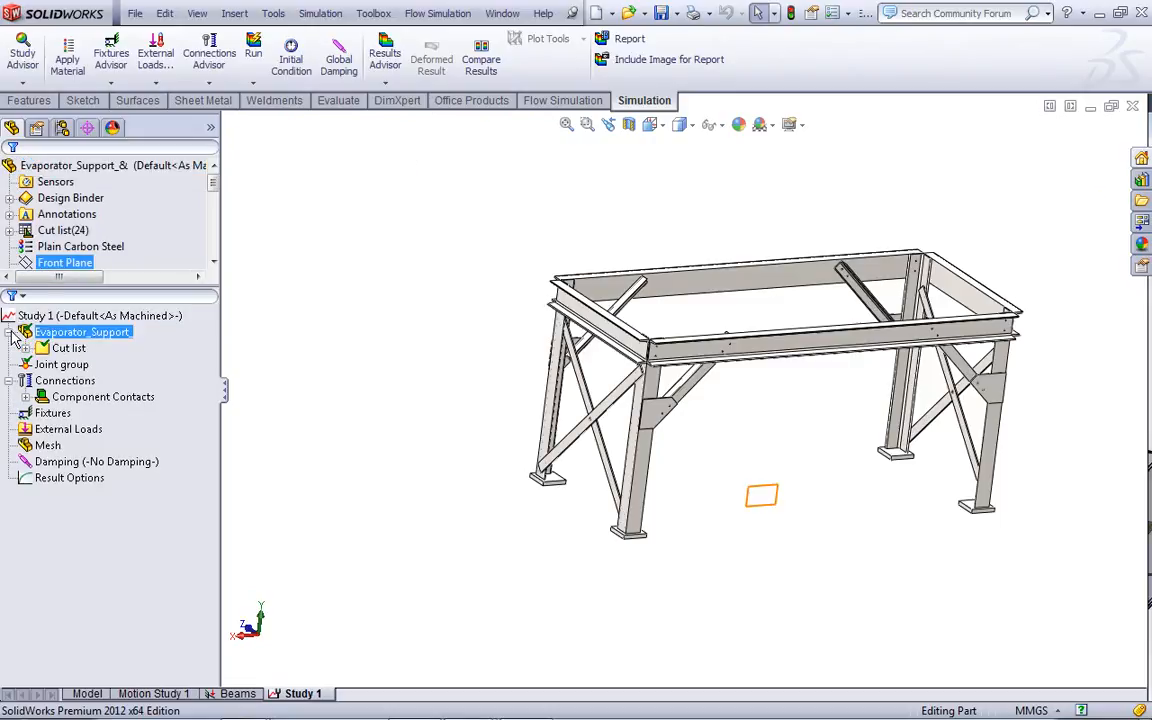
pyautogui.click(42, 348)
pyautogui.click(25, 348)
pyautogui.click(44, 366)
pyautogui.click(43, 365)
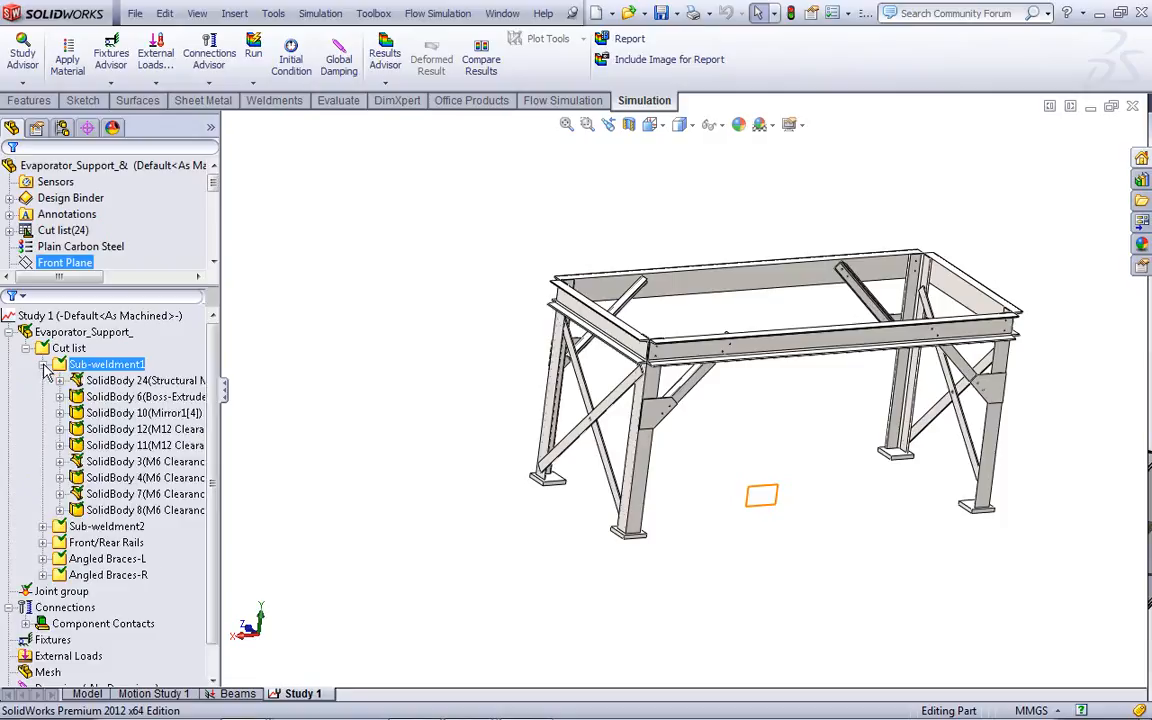
pyautogui.click(128, 381)
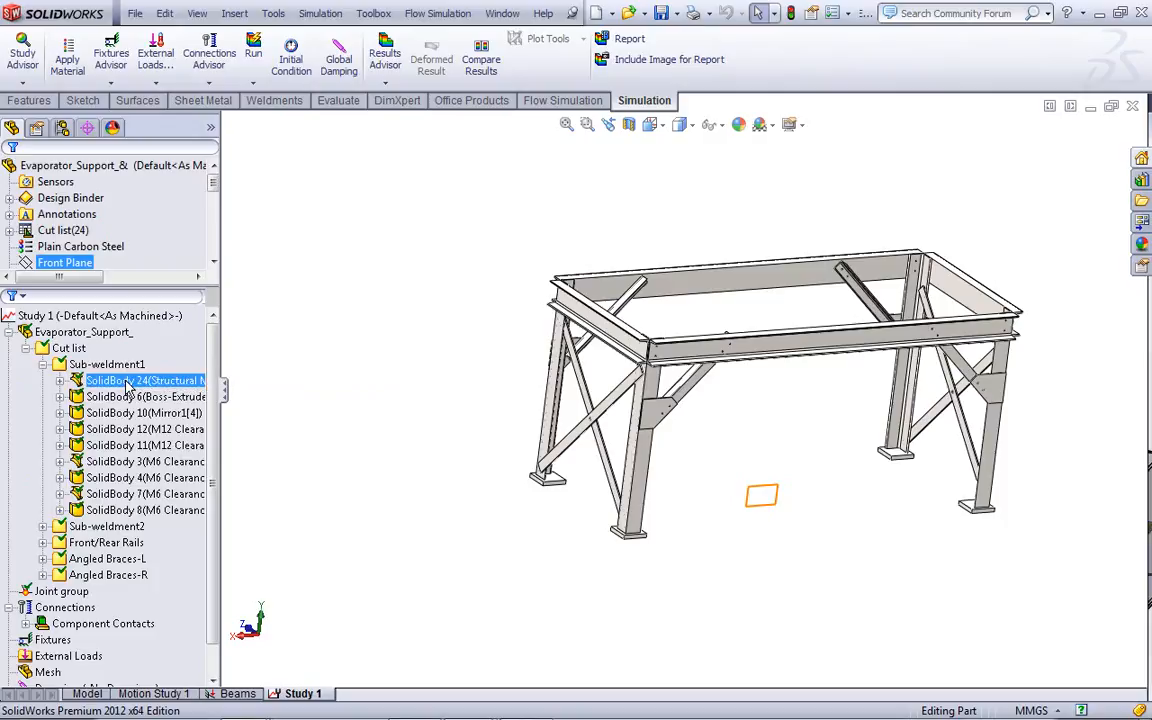
pyautogui.click(238, 603)
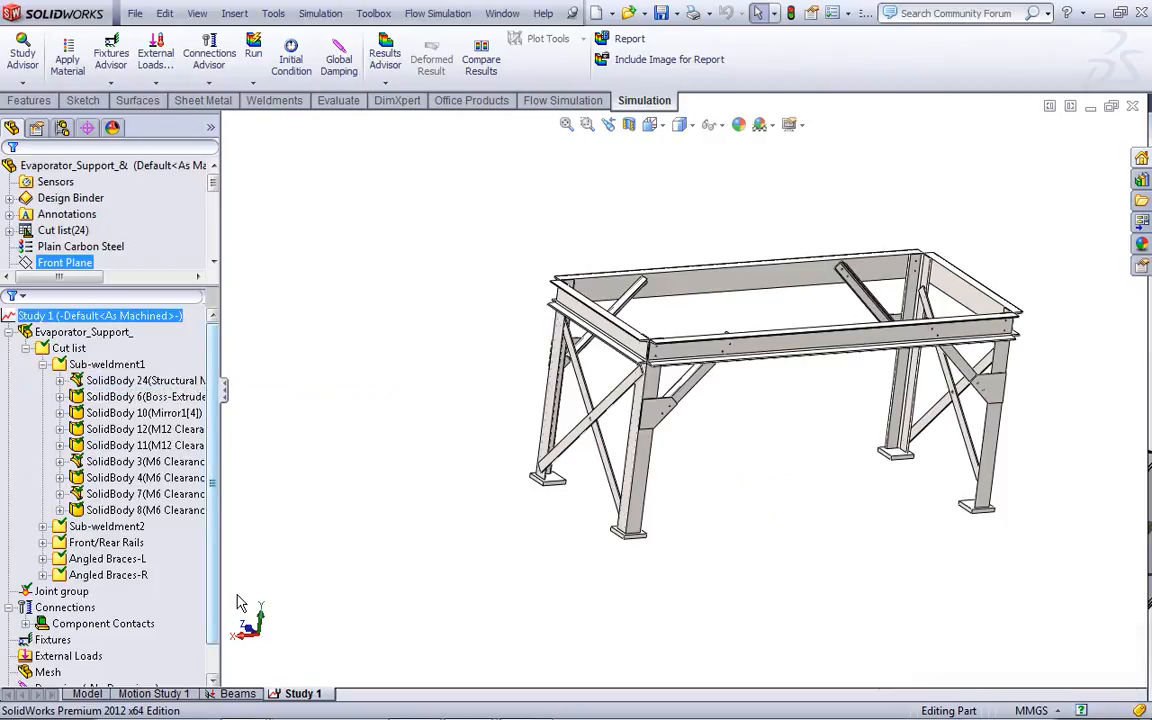
# Activate the Beams study and show its mesh where a leg meets its base plate.
pyautogui.click(238, 693)
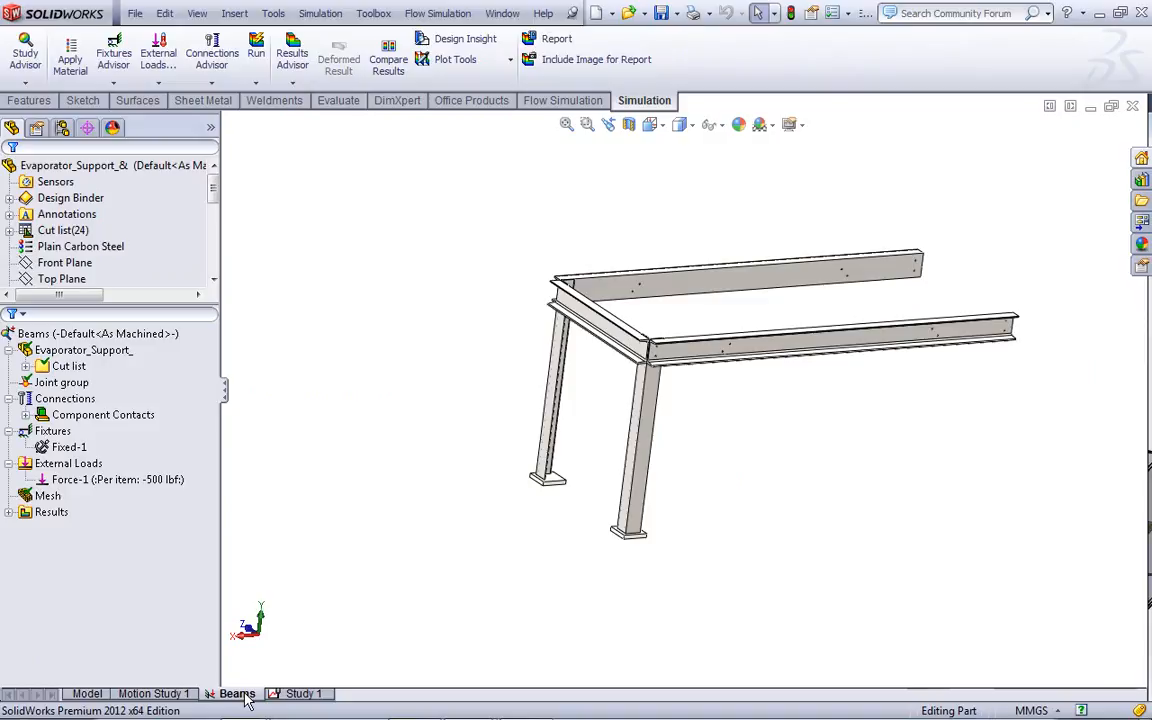
pyautogui.moveTo(553, 476); pyautogui.dragTo(654, 464, button='middle')
pyautogui.scroll(-5, 652, 465)
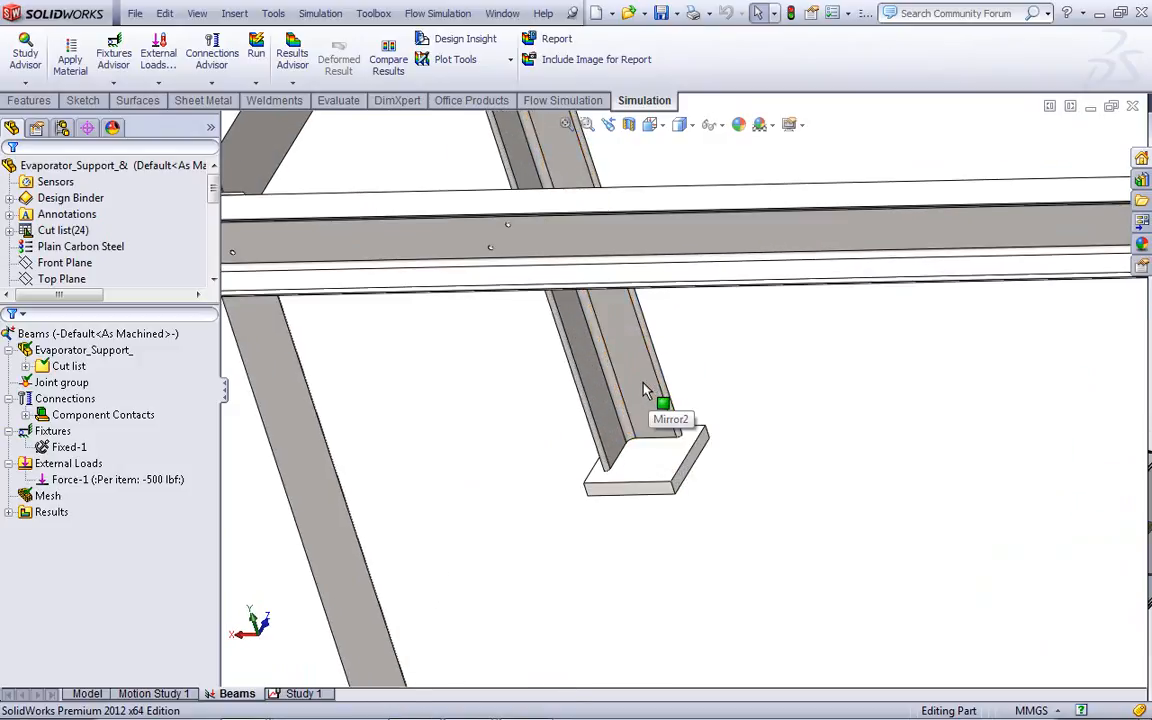
pyautogui.rightClick(48, 496)
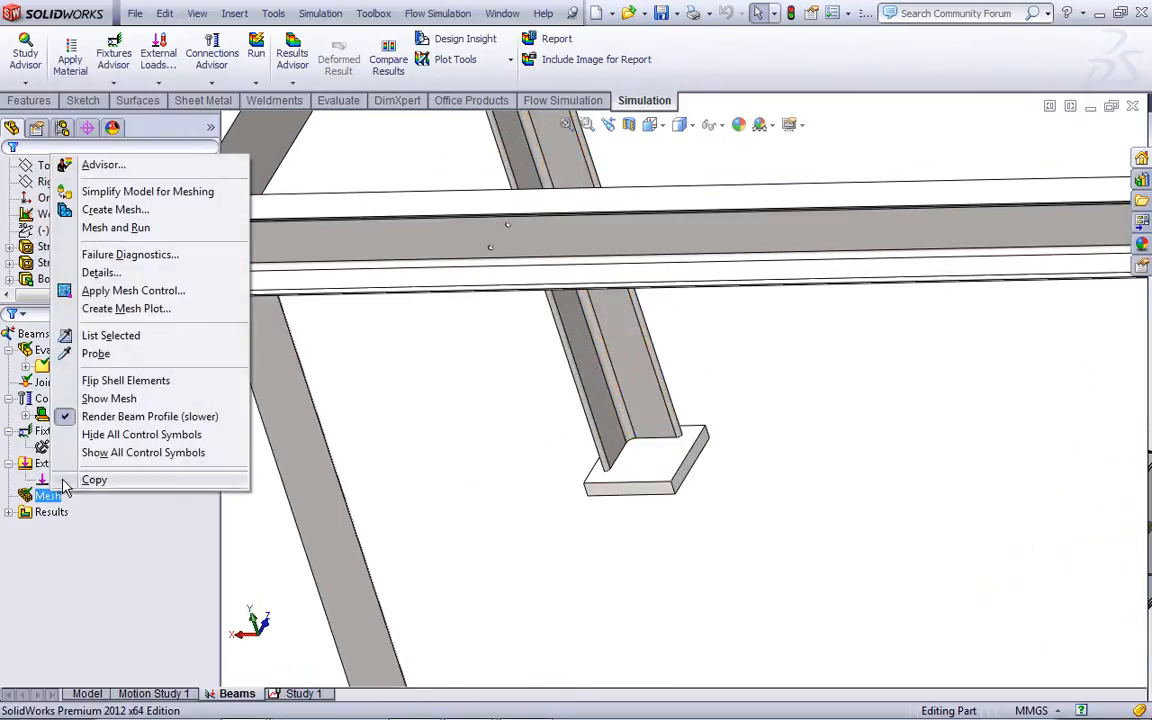
pyautogui.click(104, 401)
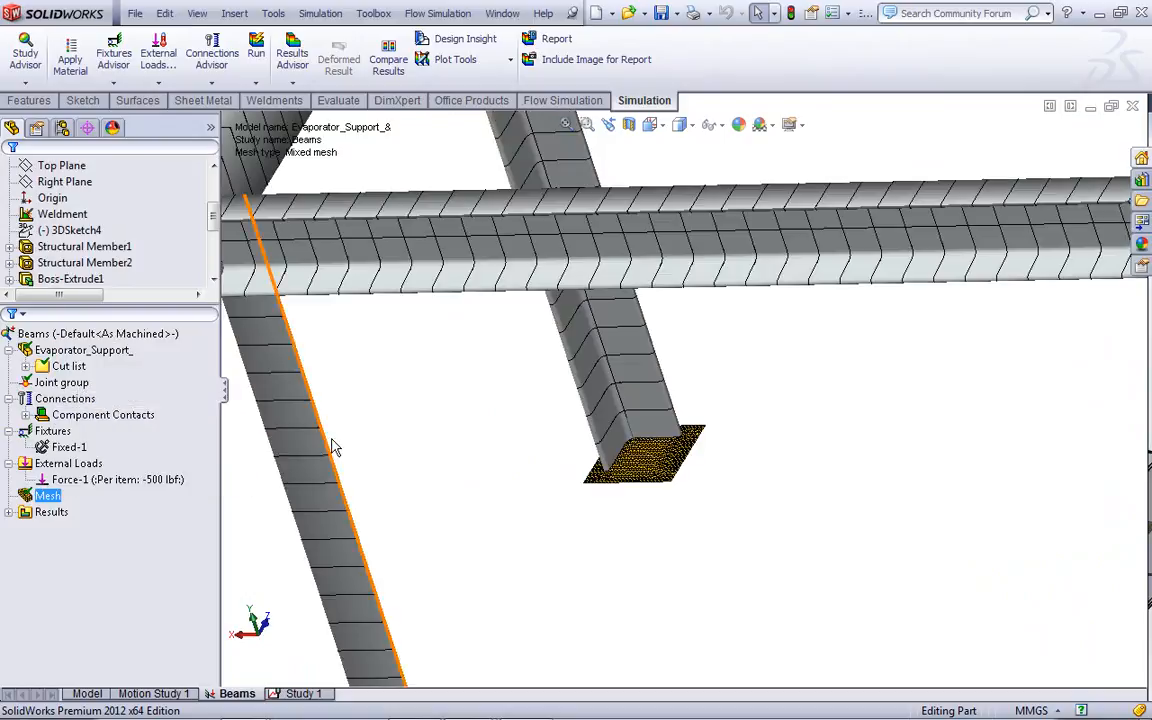
pyautogui.scroll(-5, 640, 455)
pyautogui.moveTo(628, 467); pyautogui.dragTo(663, 569, button='middle')
pyautogui.scroll(-5, 548, 527)
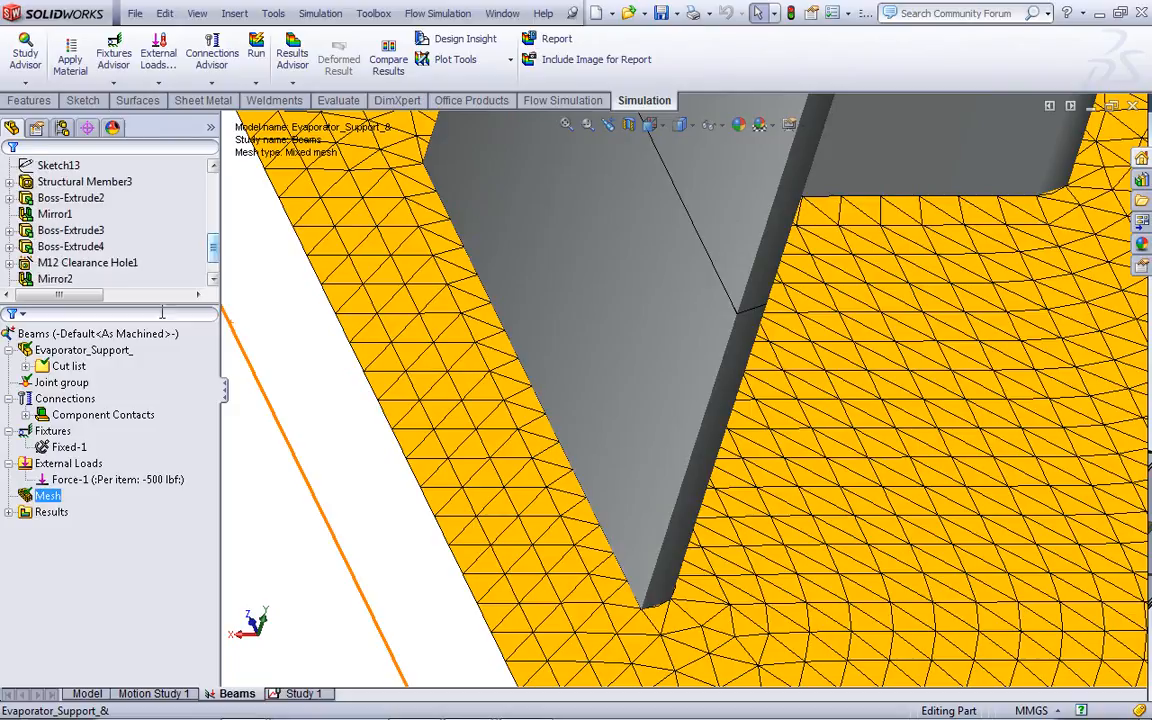
# Hide the leg body Mirror3[1] in Sub-weldment2 of the part's cut list.
pyautogui.moveTo(216, 244); pyautogui.dragTo(215, 193)
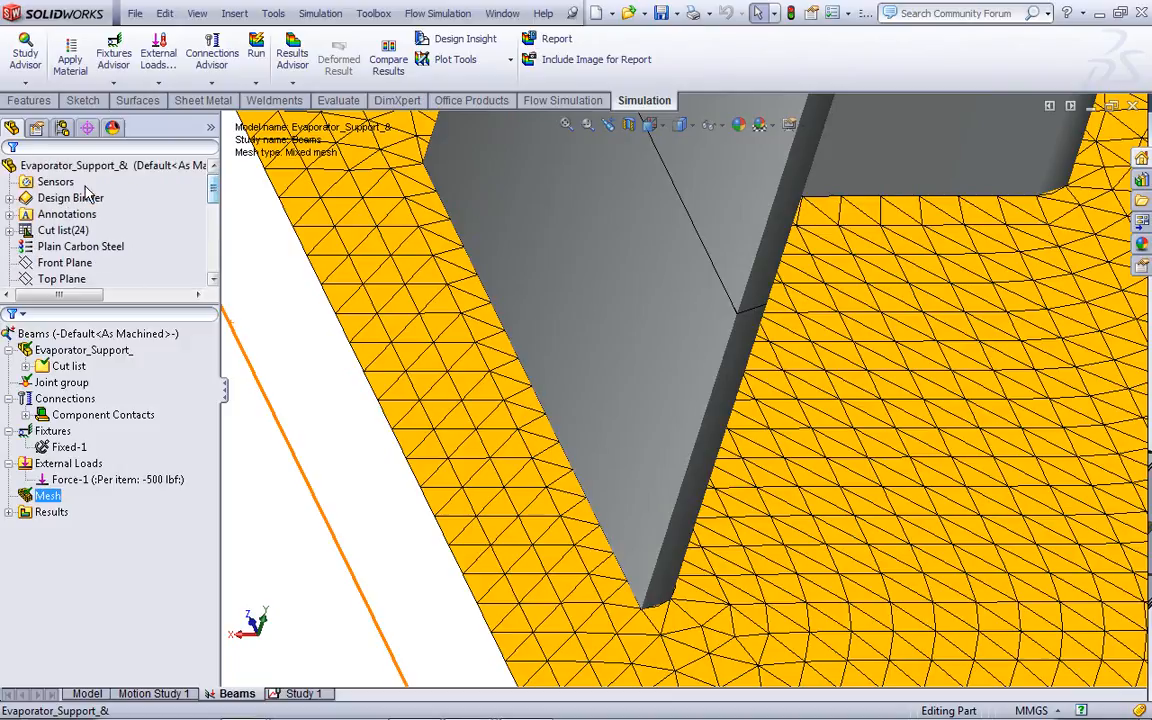
pyautogui.click(10, 229)
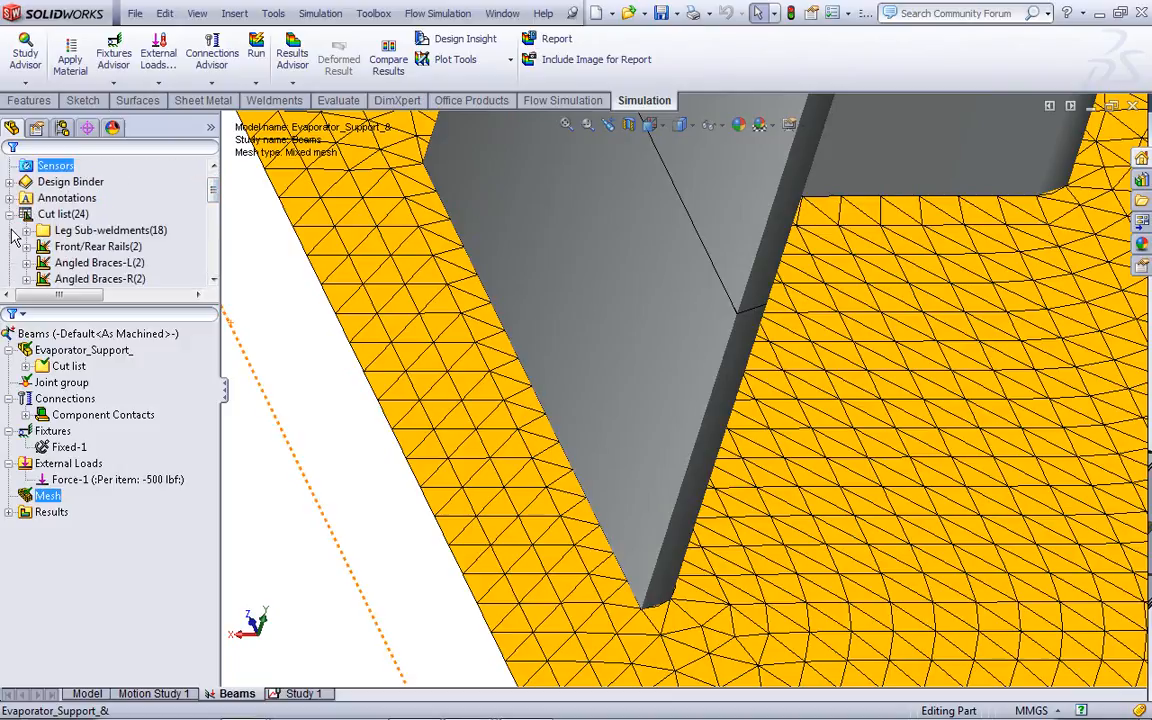
pyautogui.click(27, 231)
pyautogui.scroll(-3, 32, 240)
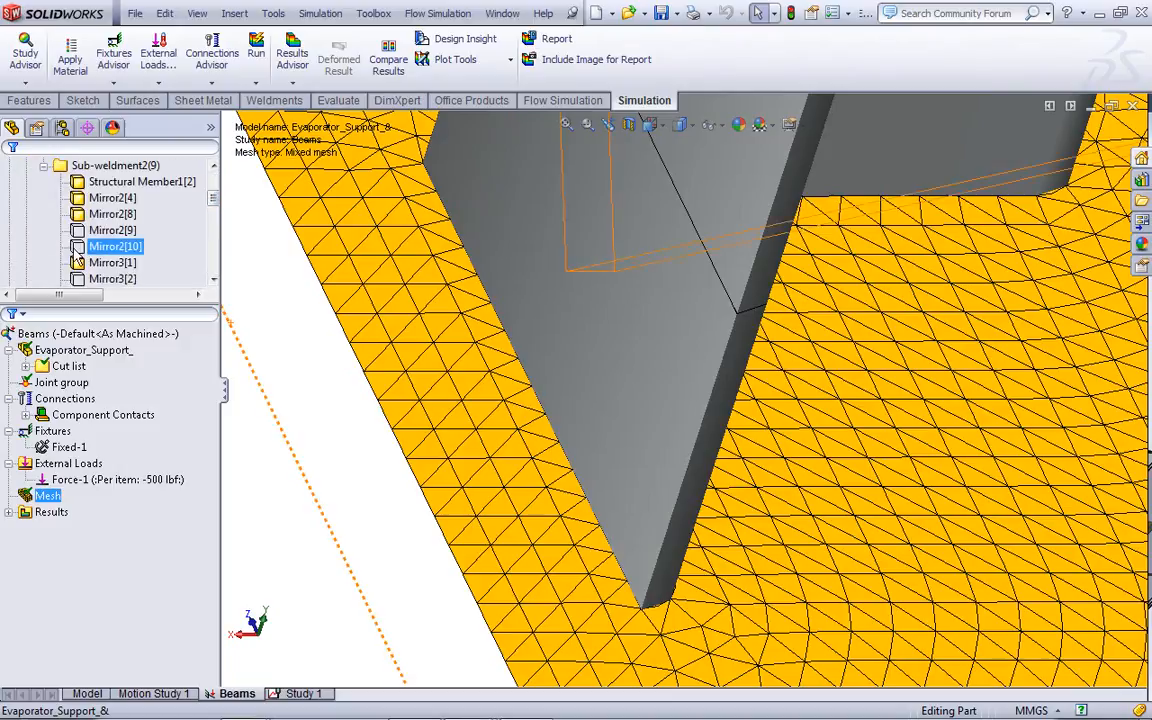
pyautogui.click(108, 248)
pyautogui.scroll(8, 745, 245)
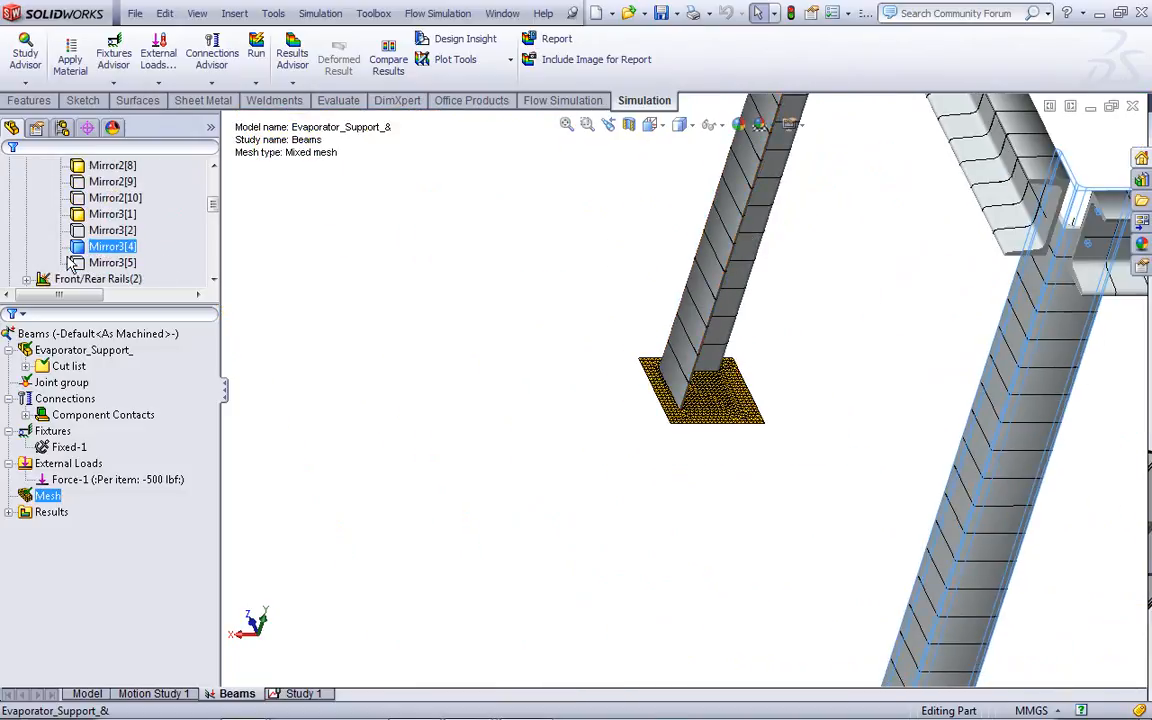
pyautogui.click(113, 216)
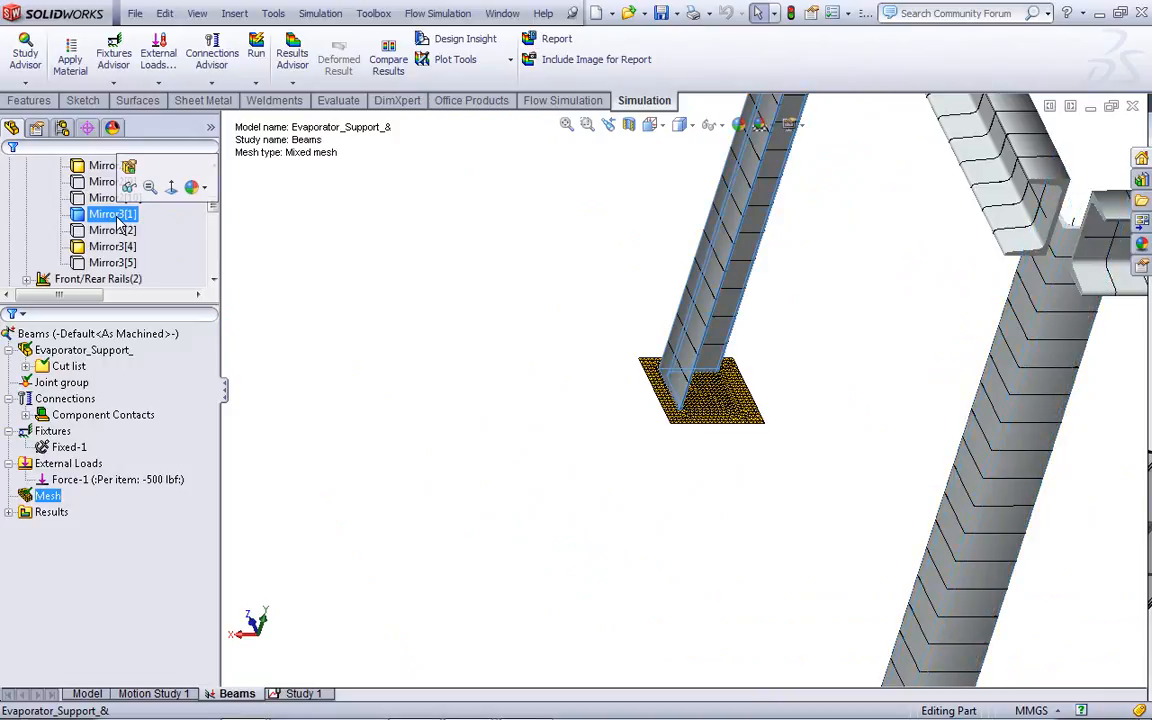
pyautogui.rightClick(117, 218)
pyautogui.click(133, 193)
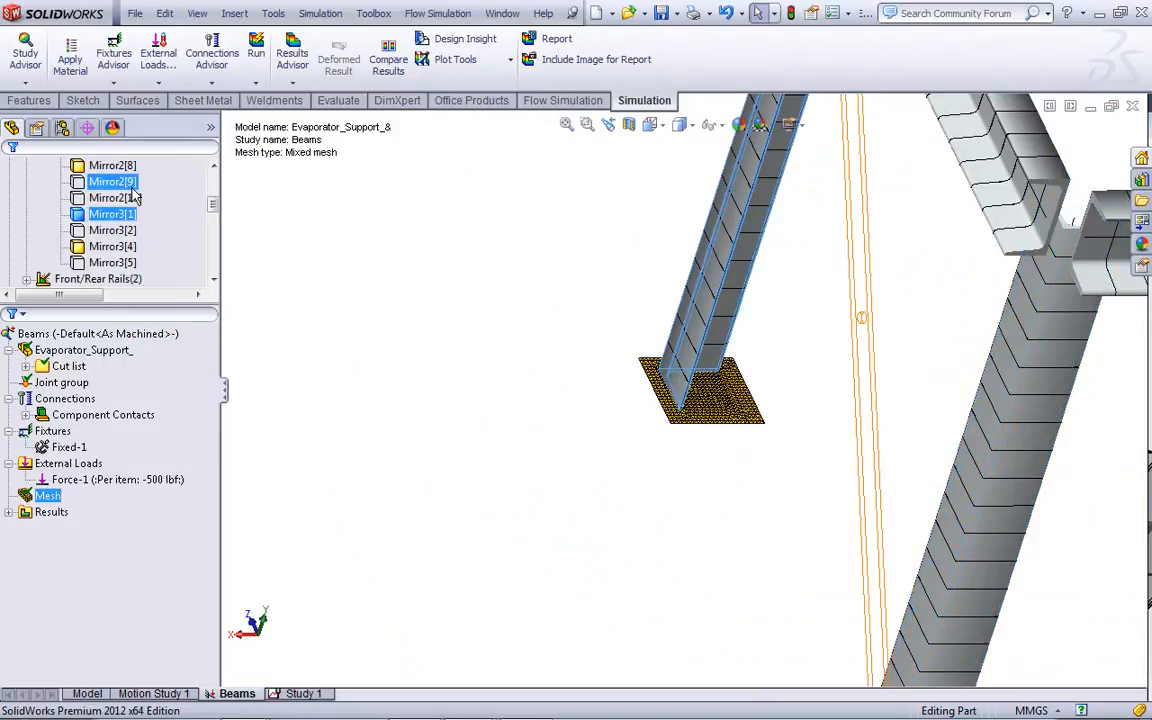
# Hide and show the mesh again to examine the base plate's mesh without the leg.
pyautogui.rightClick(32, 500)
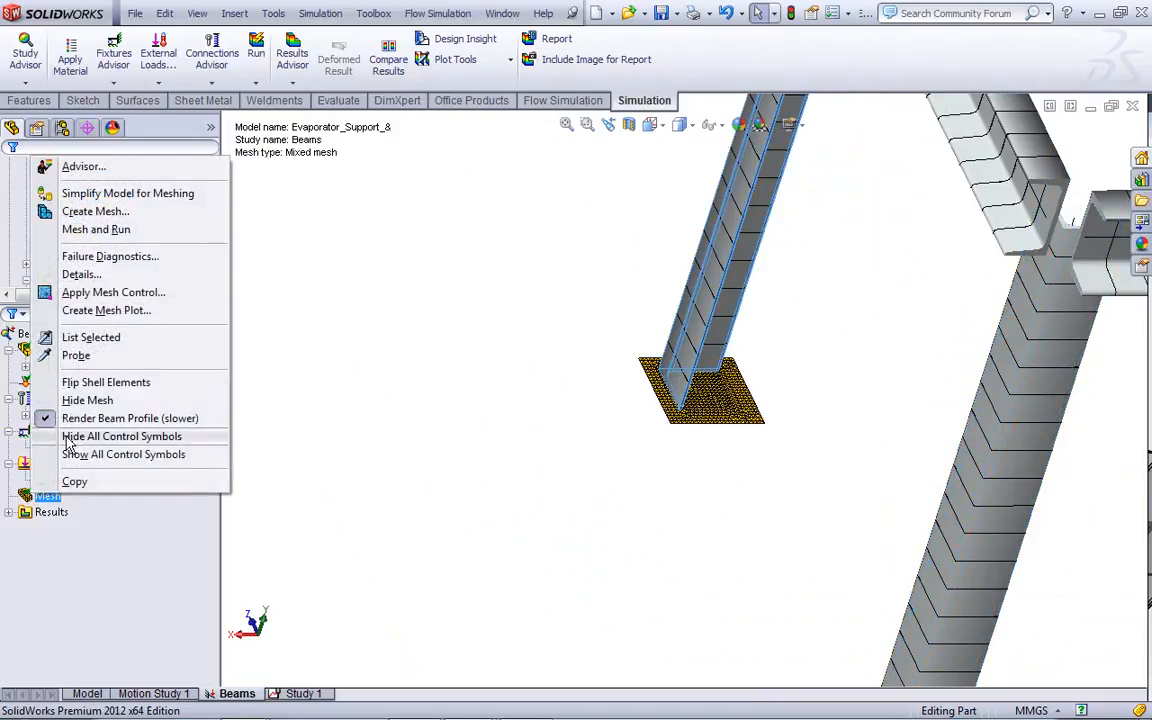
pyautogui.click(75, 371)
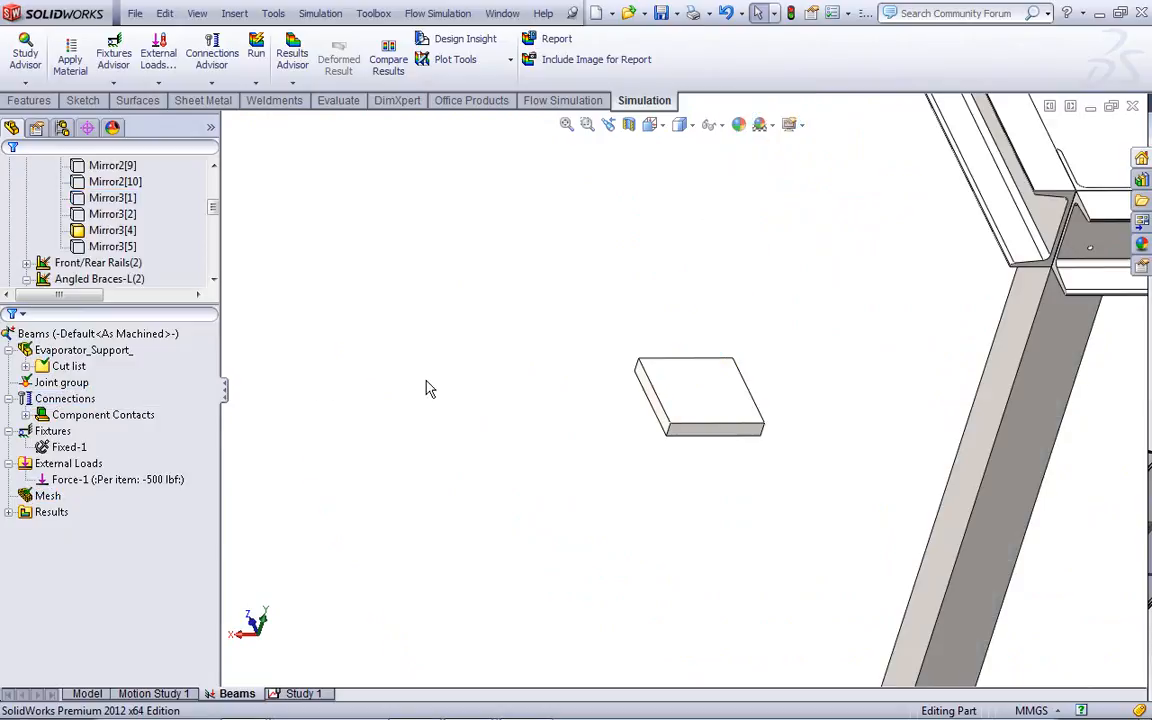
pyautogui.rightClick(50, 496)
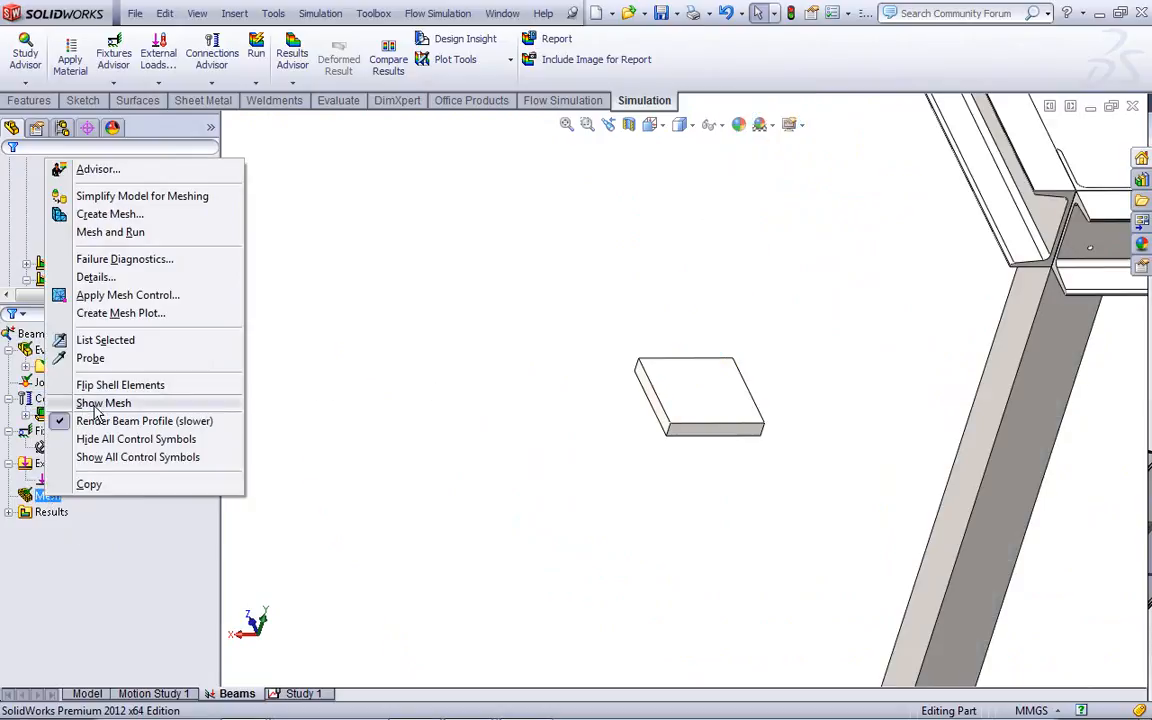
pyautogui.click(95, 402)
pyautogui.scroll(-10, 672, 397)
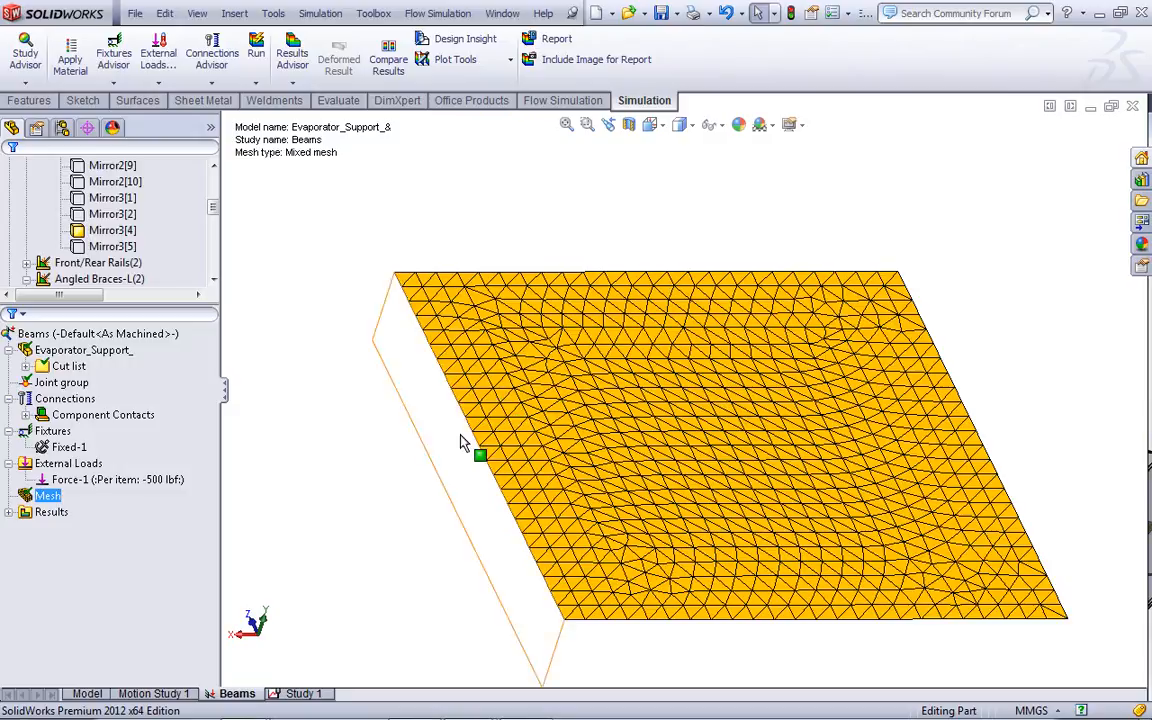
pyautogui.click(133, 233)
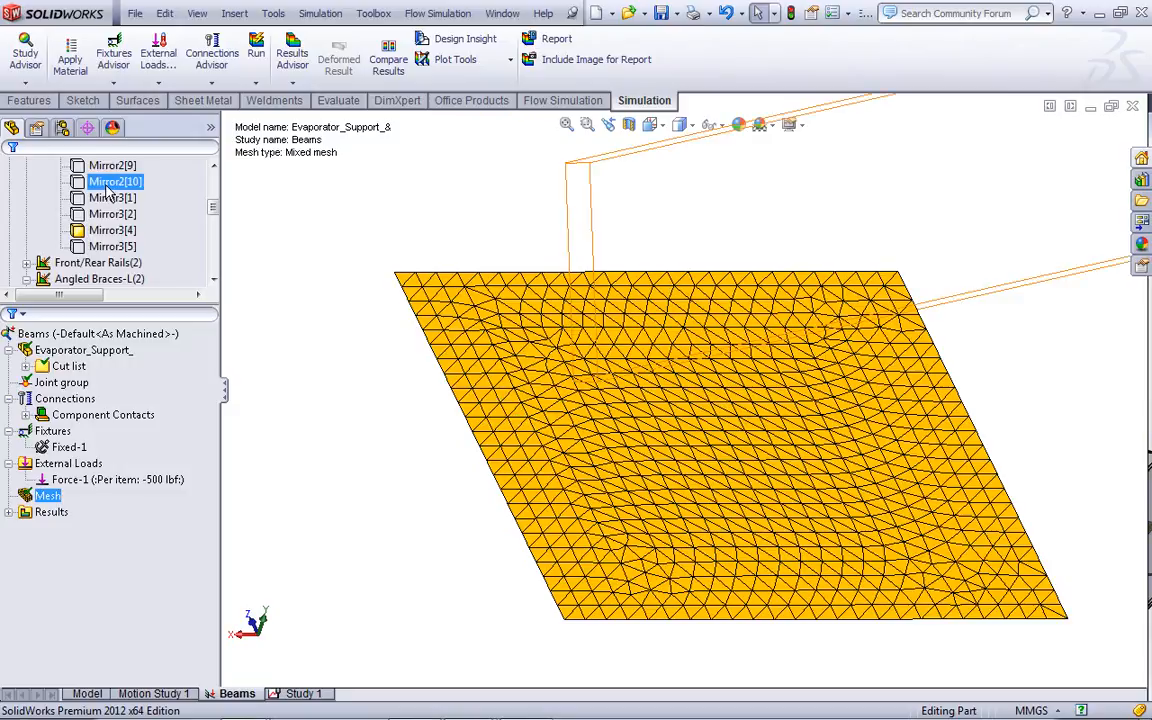
# Hide the mesh and show the leg body Mirror3[1] above the base plate again.
pyautogui.rightClick(45, 497)
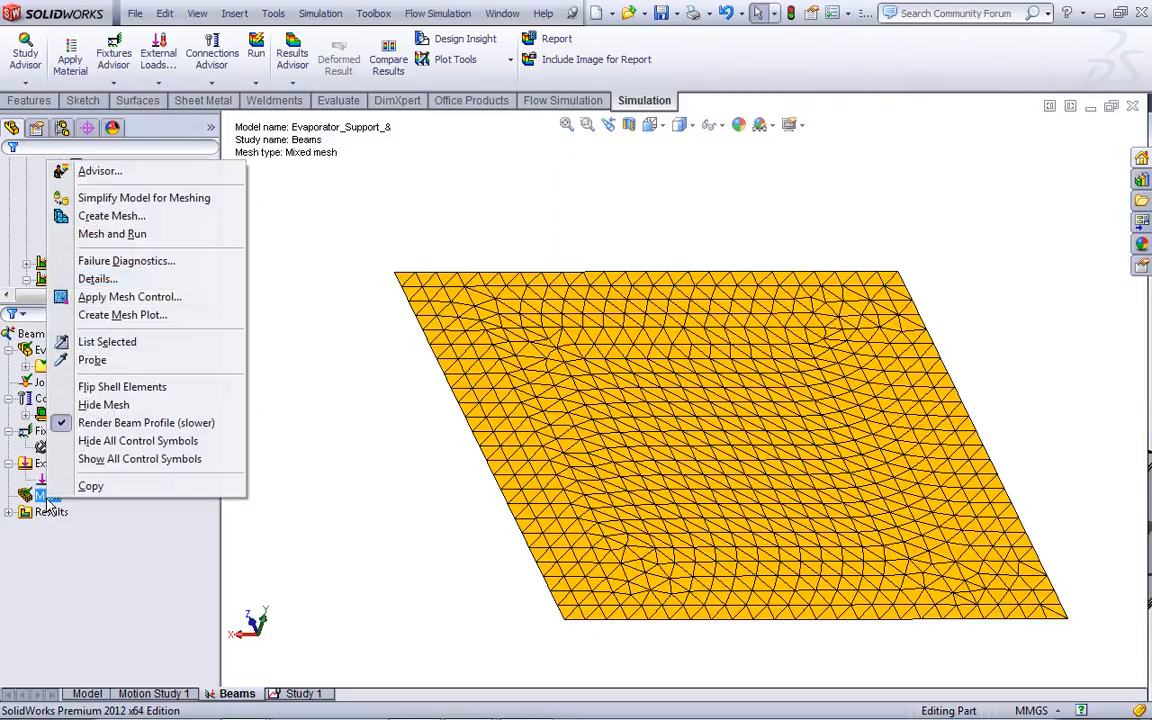
pyautogui.click(103, 404)
pyautogui.click(111, 199)
pyautogui.rightClick(111, 199)
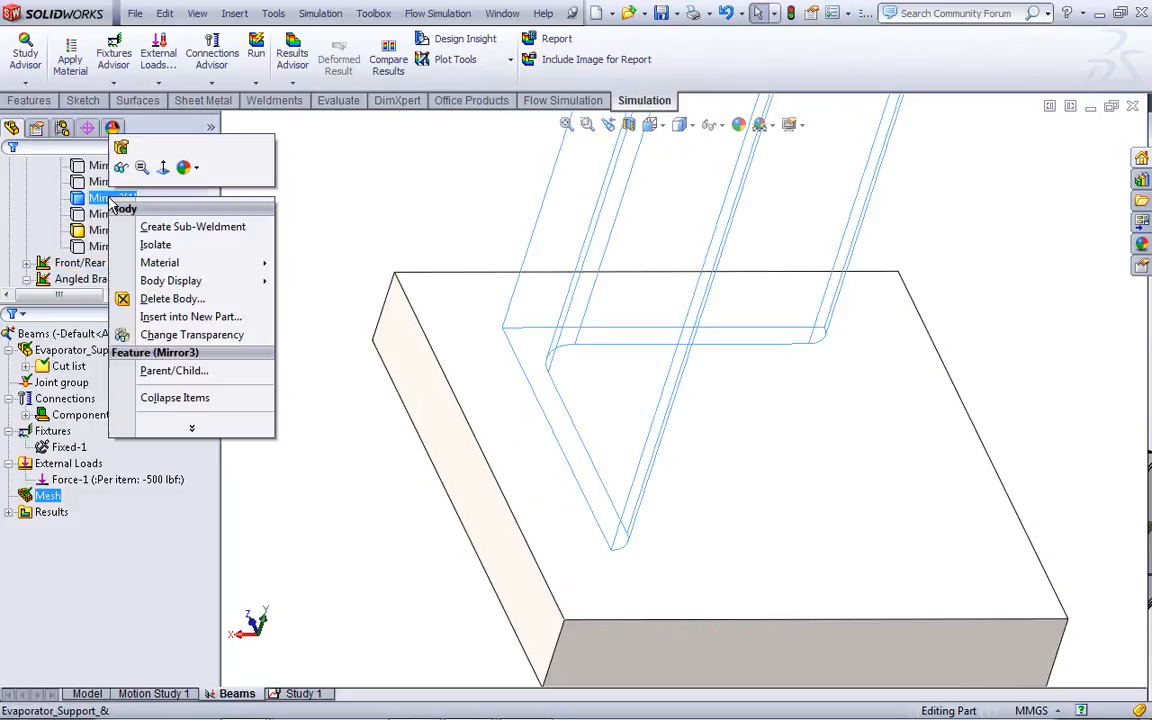
pyautogui.click(104, 181)
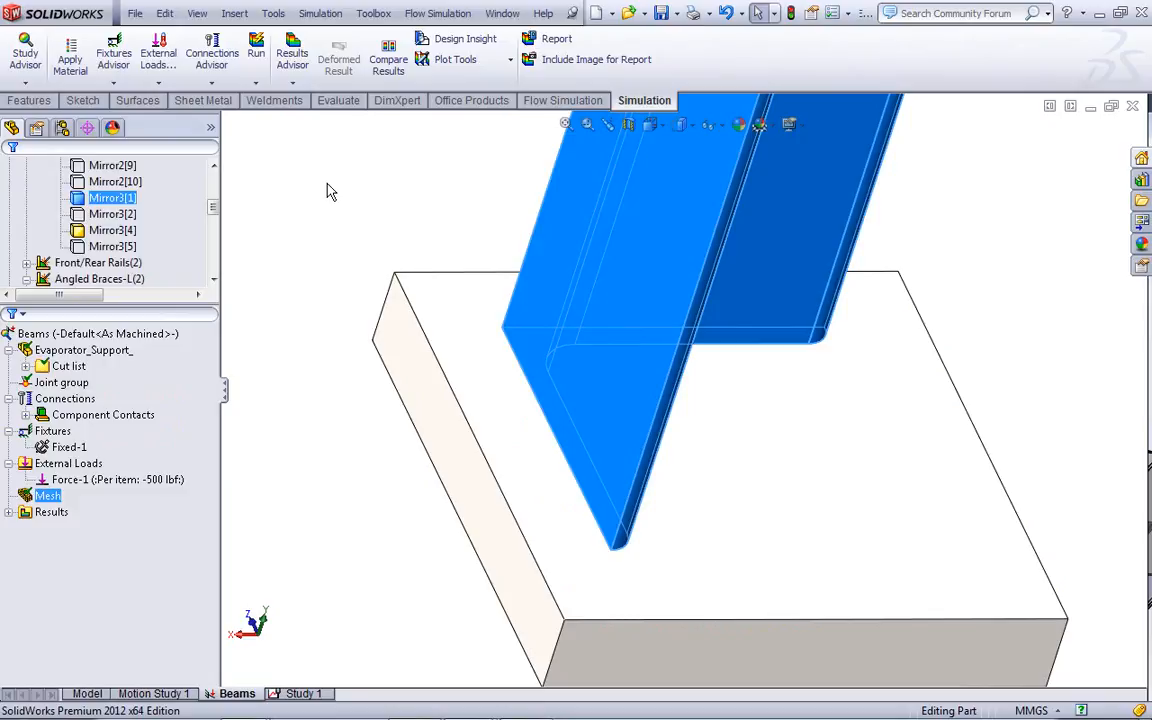
# Recalculate the joint group for all beams, treating beams with zero clearance (touching) as joints.
pyautogui.rightClick(50, 383)
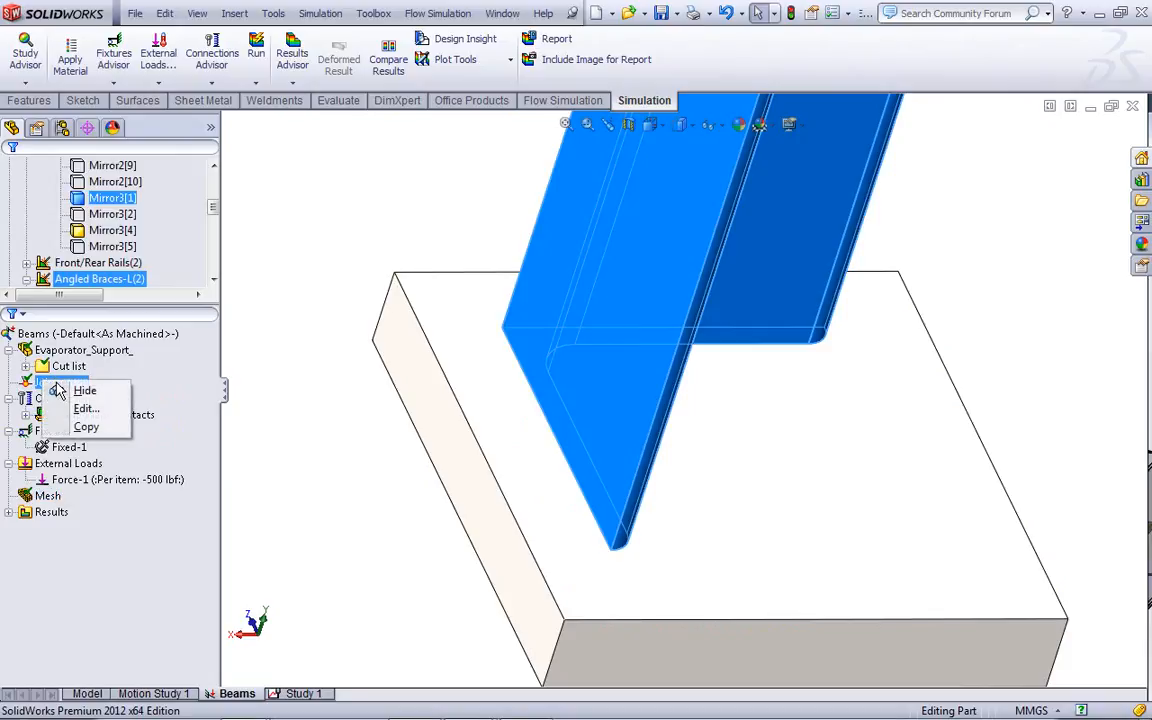
pyautogui.click(85, 408)
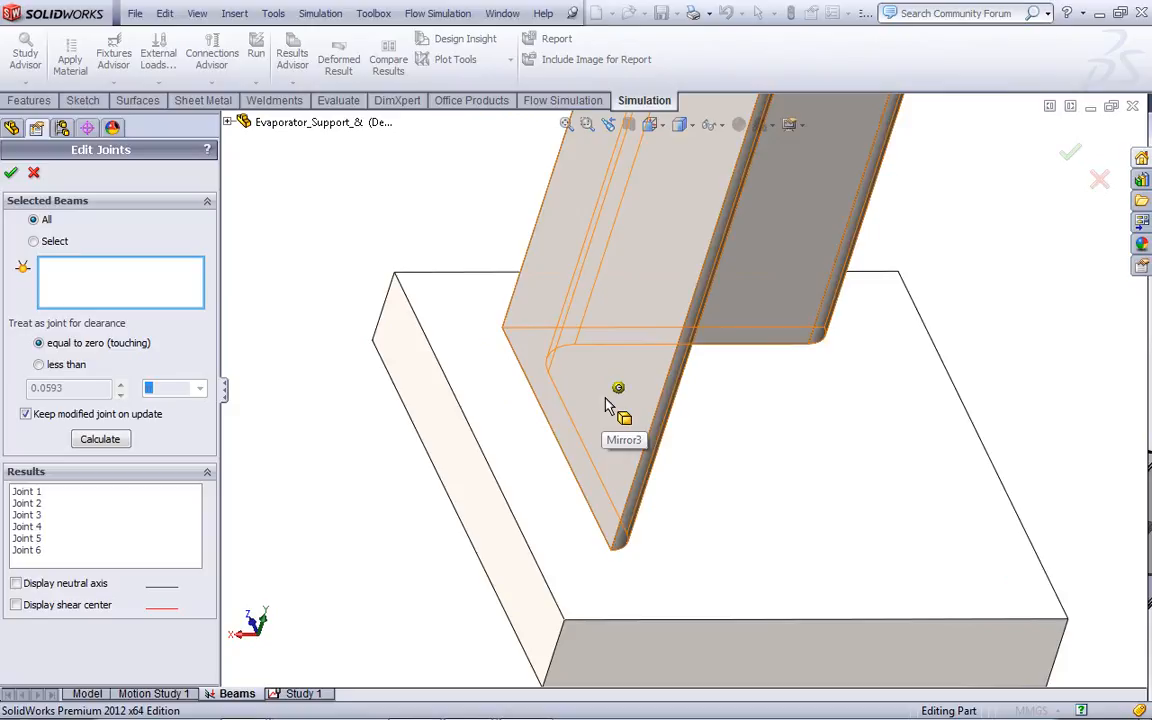
pyautogui.click(95, 441)
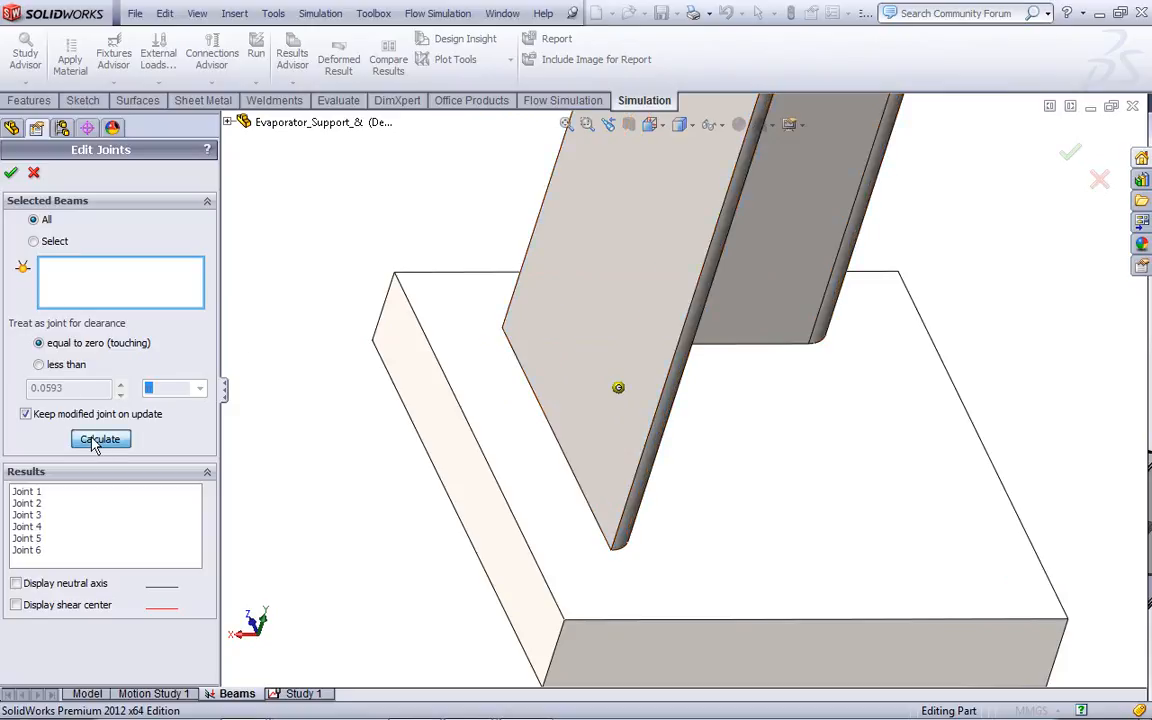
pyautogui.click(11, 173)
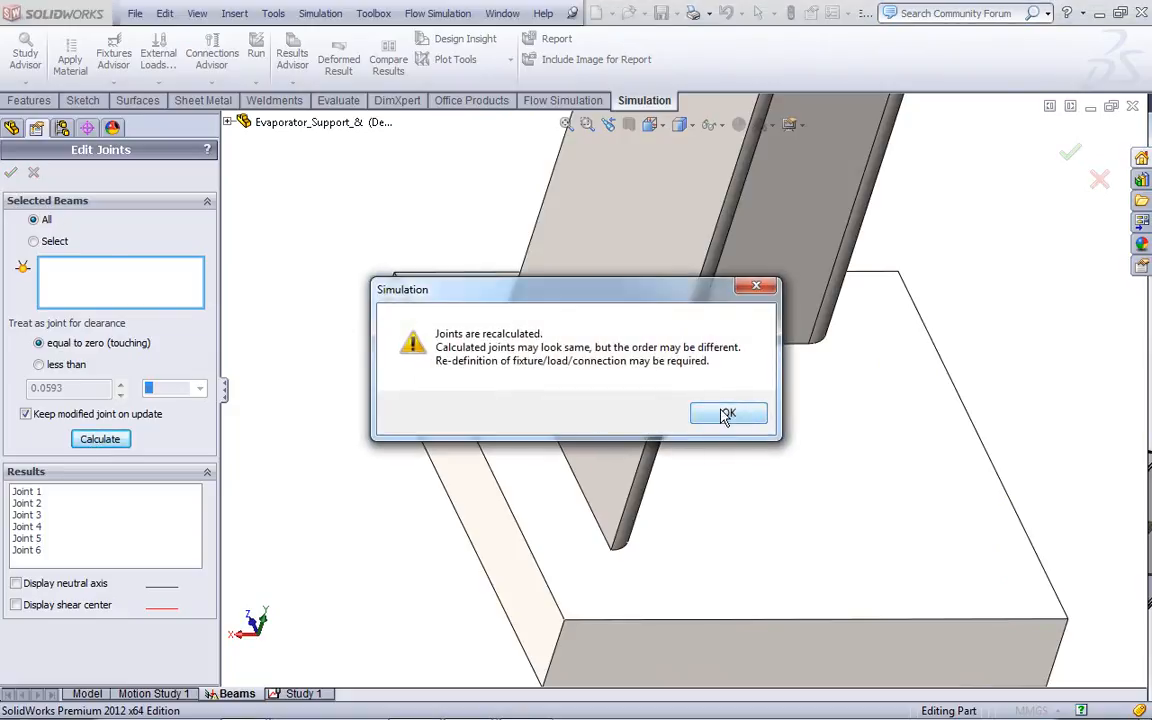
pyautogui.click(723, 410)
# Remesh the Beams study with the default mesh density, accepting deletion of the old results, and run the analysis.
pyautogui.rightClick(50, 498)
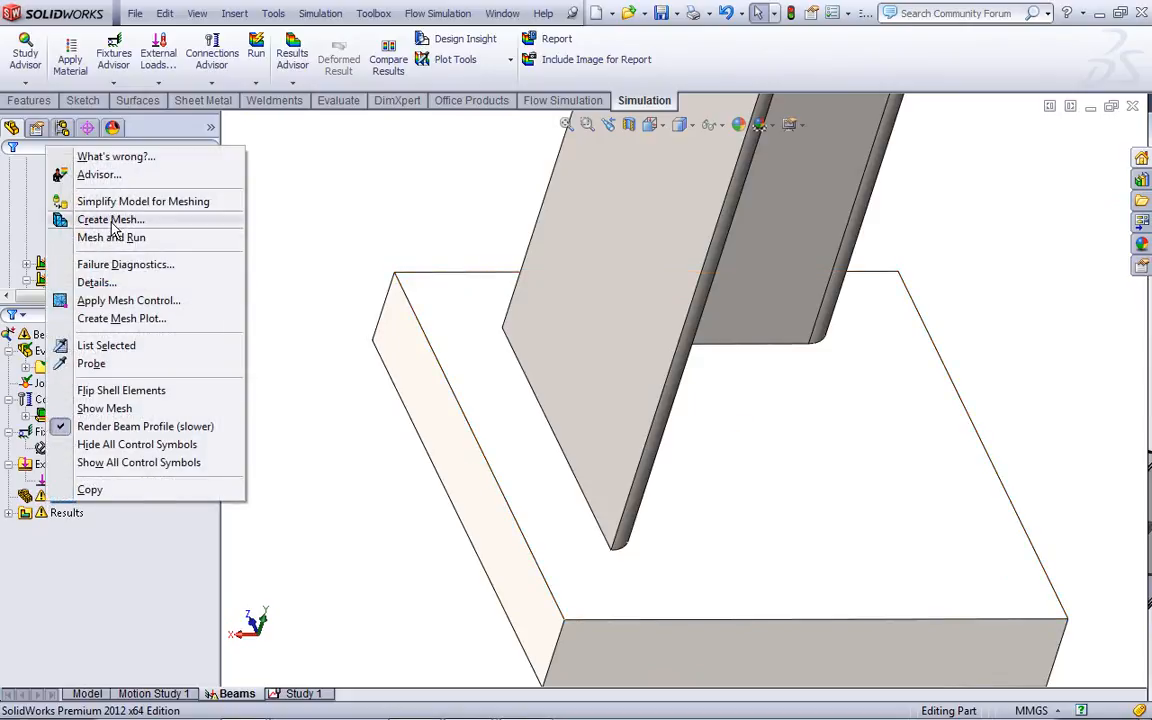
pyautogui.click(112, 220)
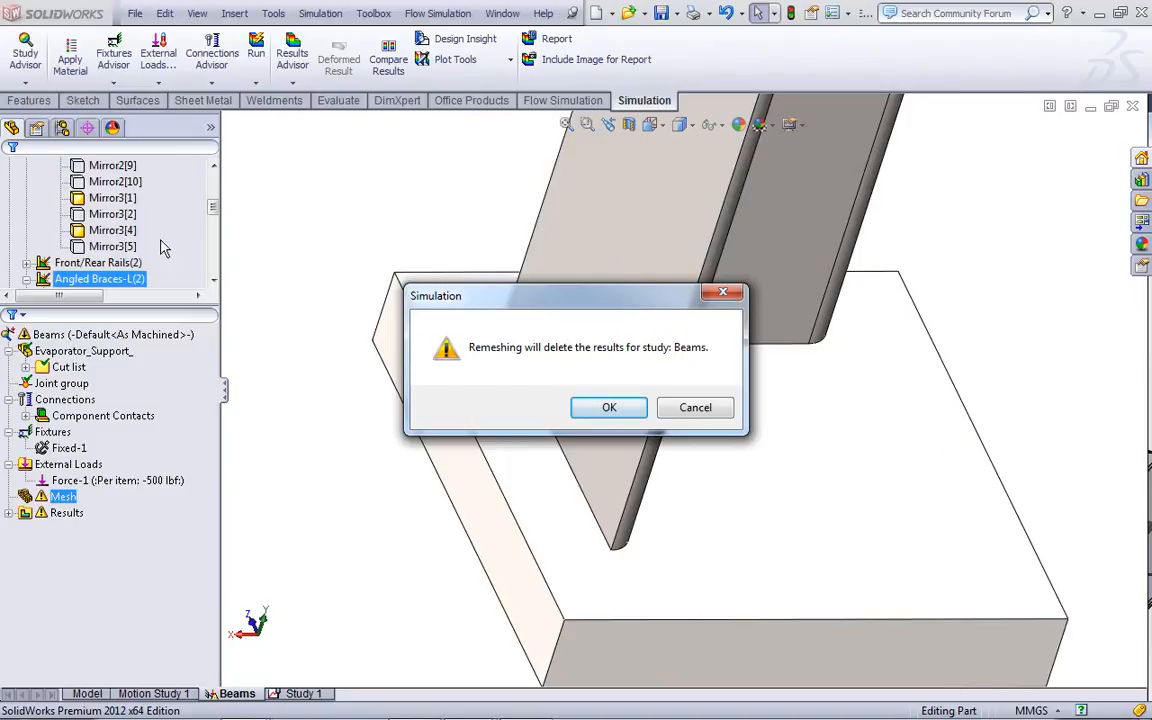
pyautogui.click(607, 407)
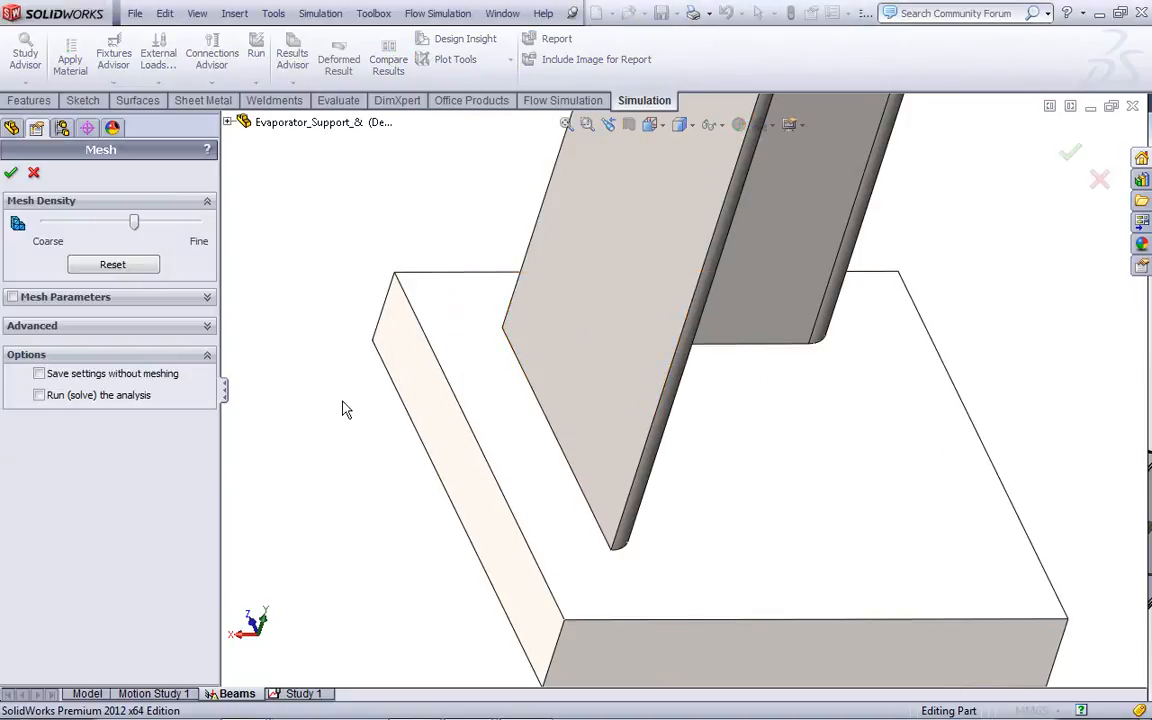
pyautogui.click(11, 172)
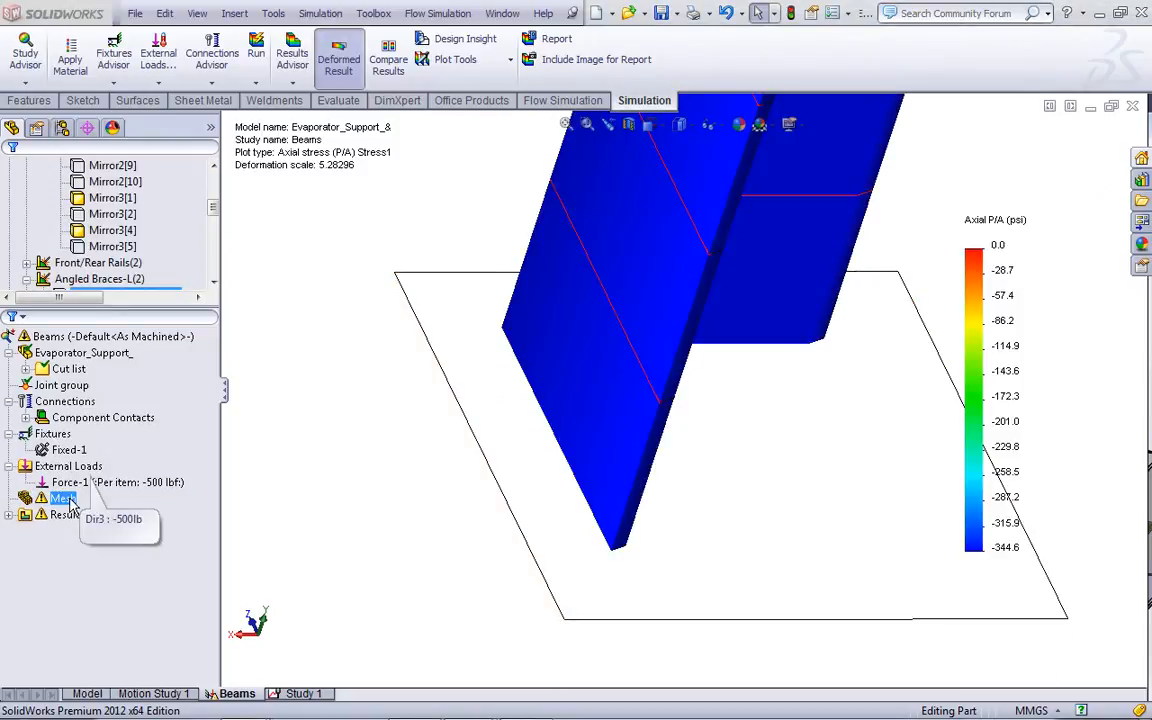
pyautogui.rightClick(45, 337)
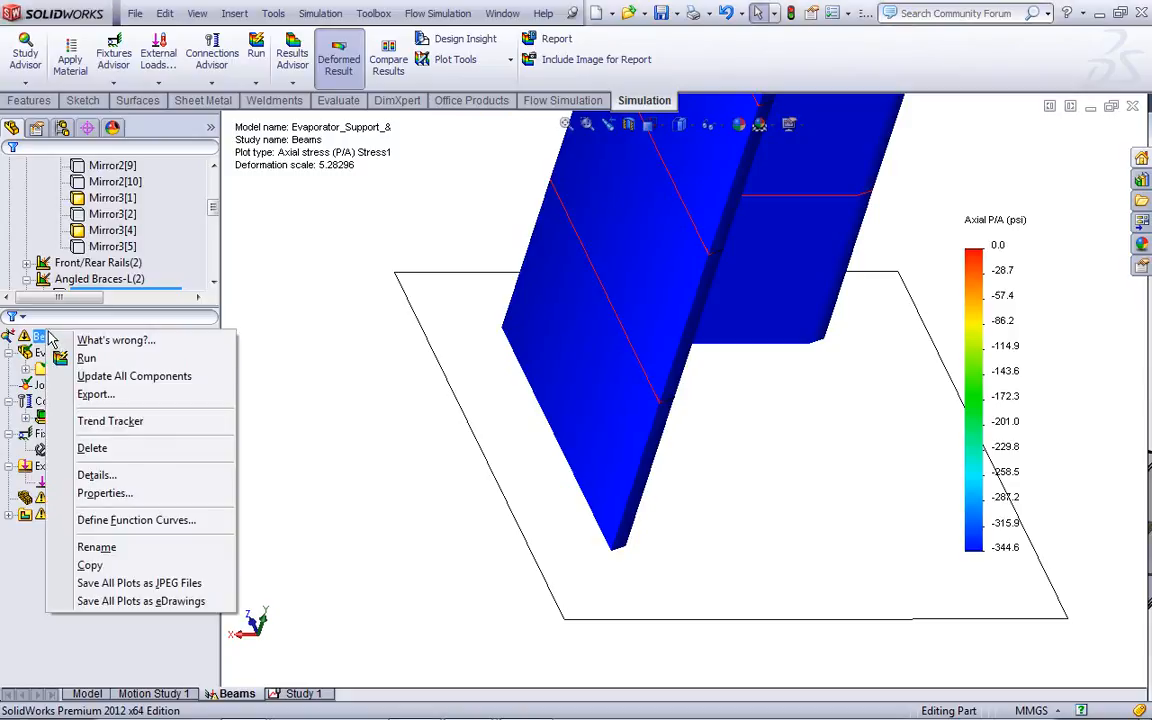
pyautogui.click(82, 359)
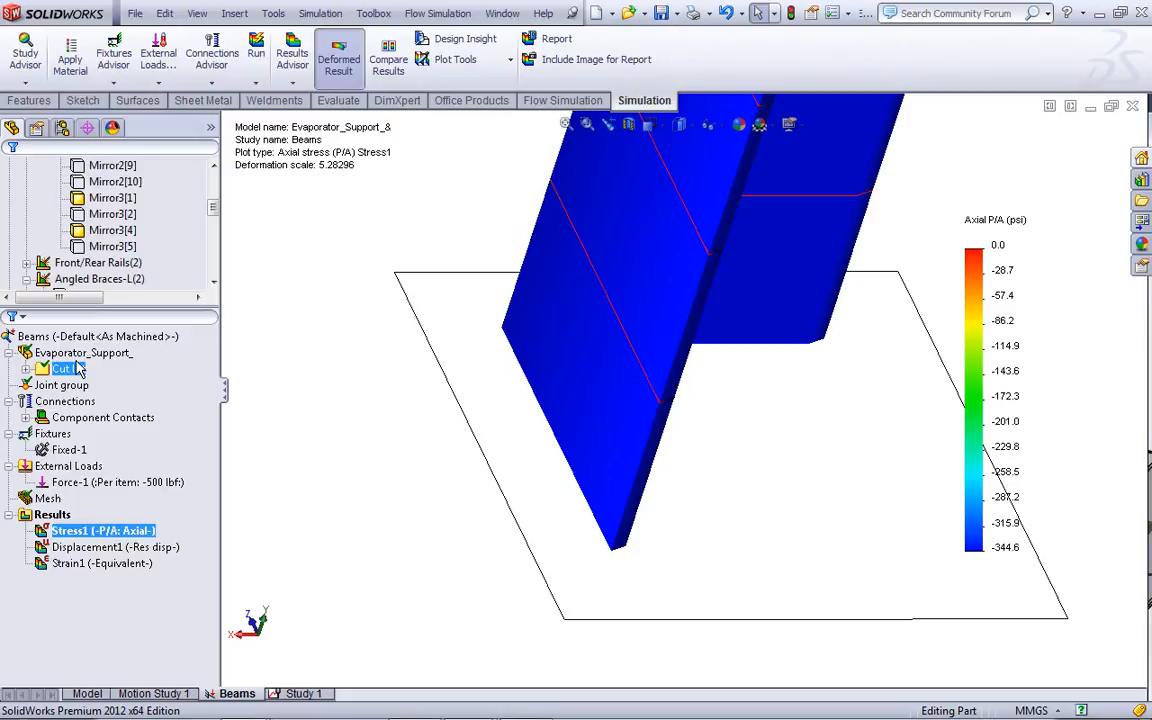
# Turn off beam profile rendering in the Stress1 axial stress plot of the Beams study.
pyautogui.scroll(8, 837, 206)
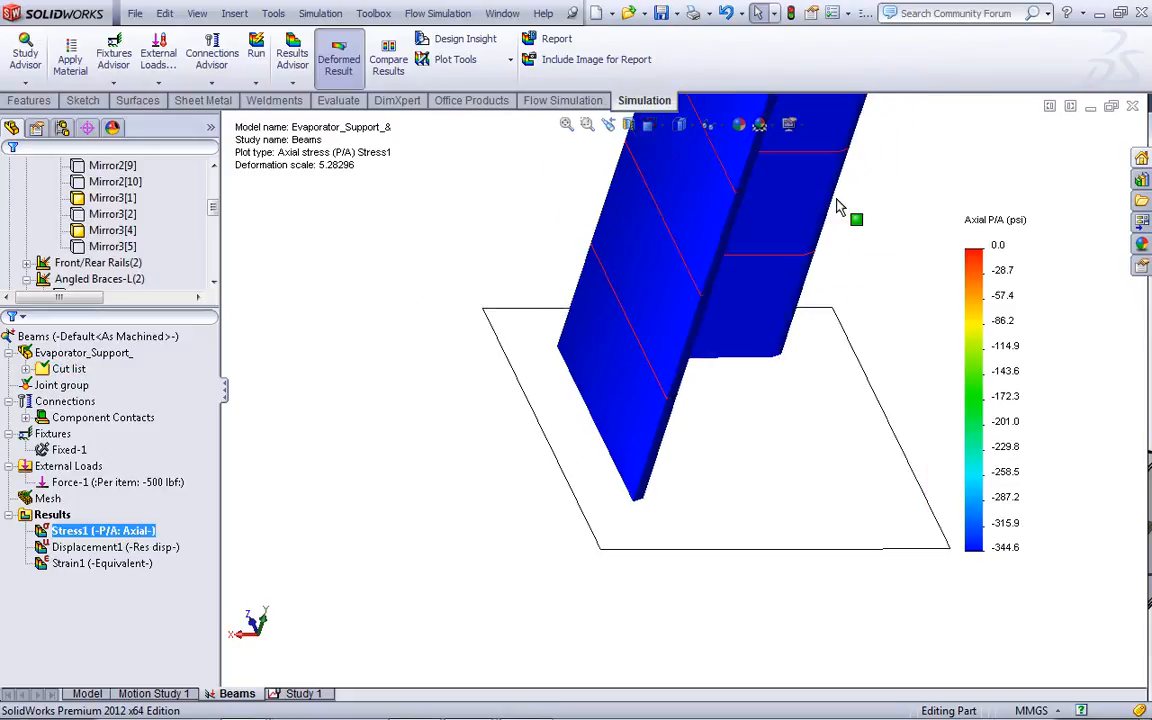
pyautogui.scroll(8, 837, 206)
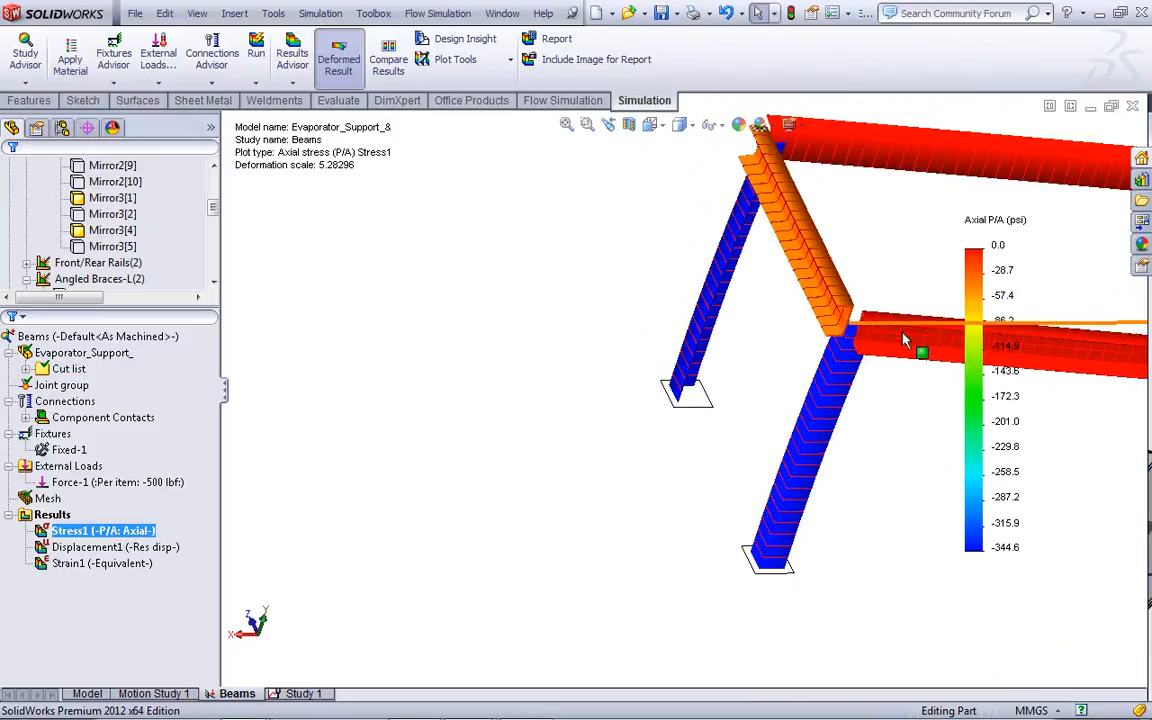
pyautogui.moveTo(918, 371); pyautogui.dragTo(754, 334, button='middle')
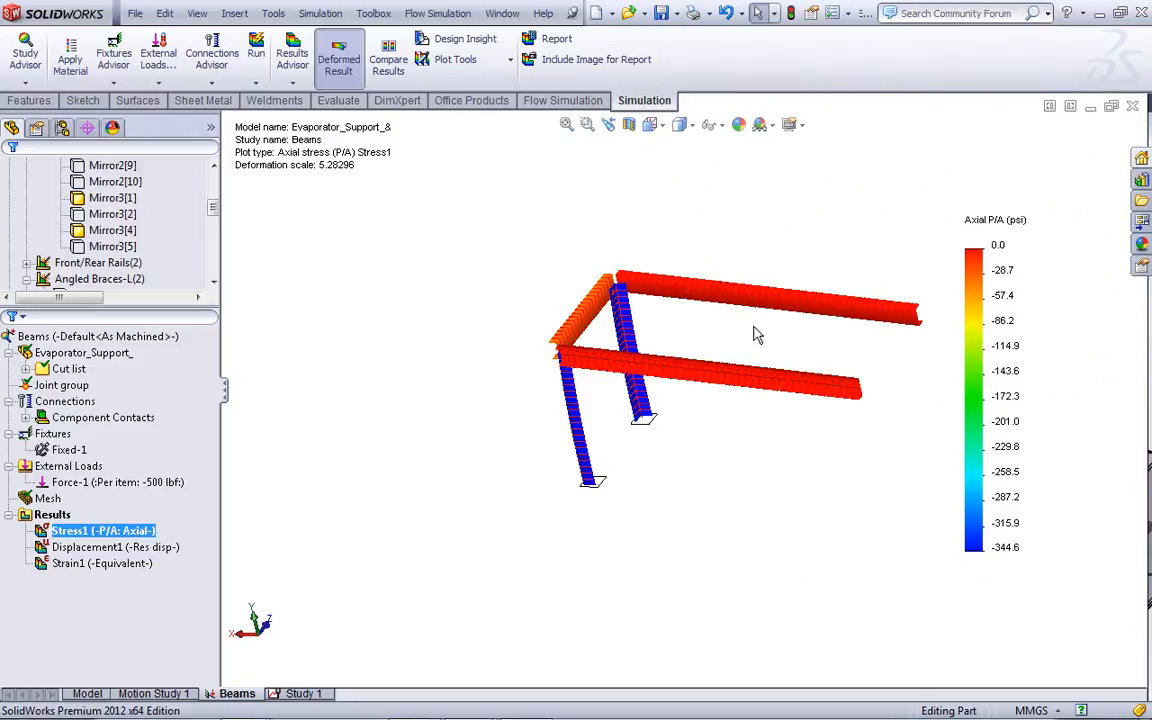
pyautogui.scroll(-2, 703, 356)
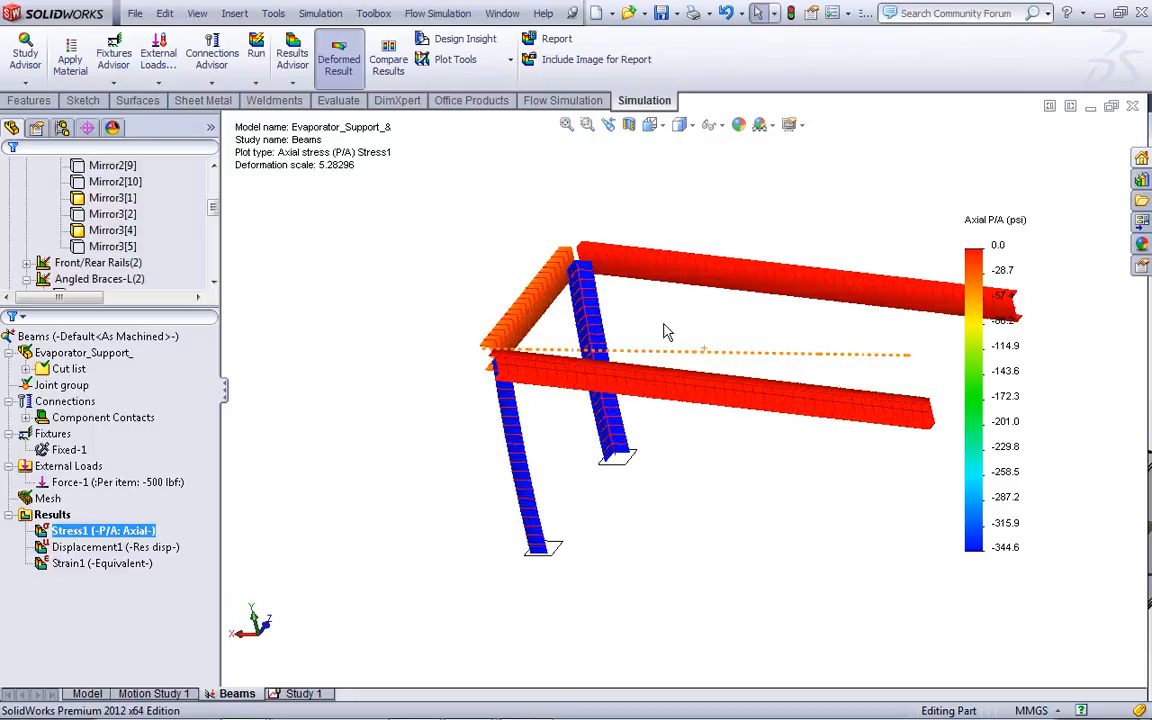
pyautogui.rightClick(73, 535)
pyautogui.click(118, 284)
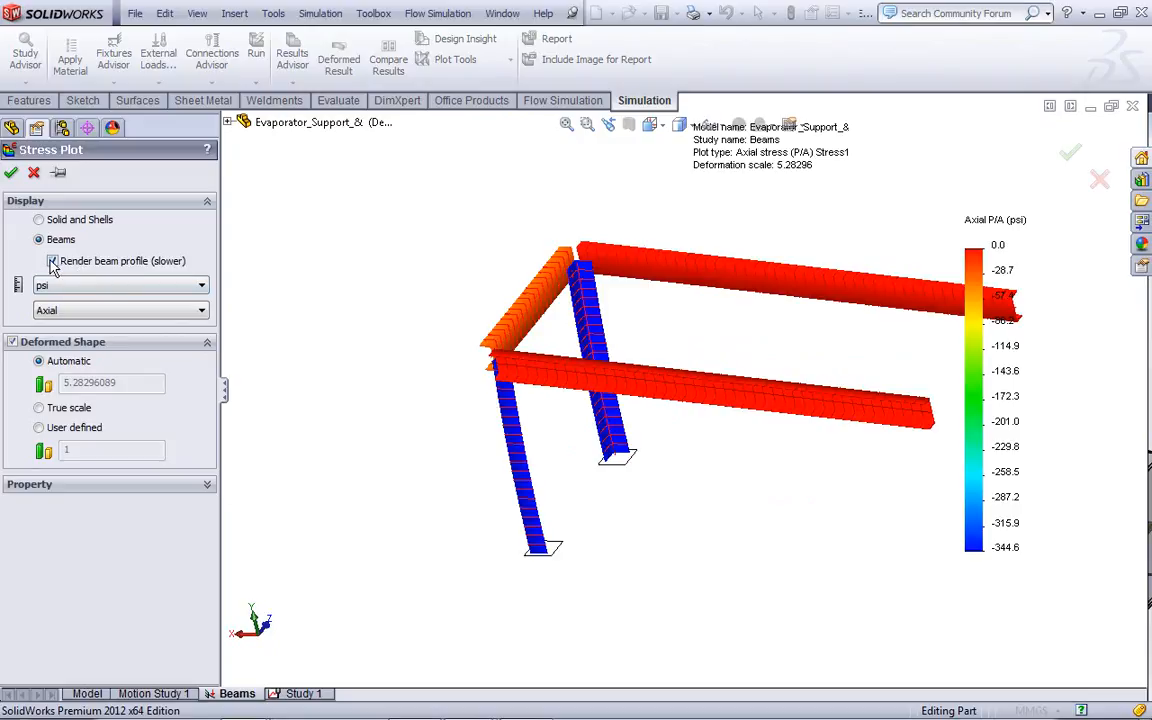
pyautogui.click(54, 262)
pyautogui.click(12, 172)
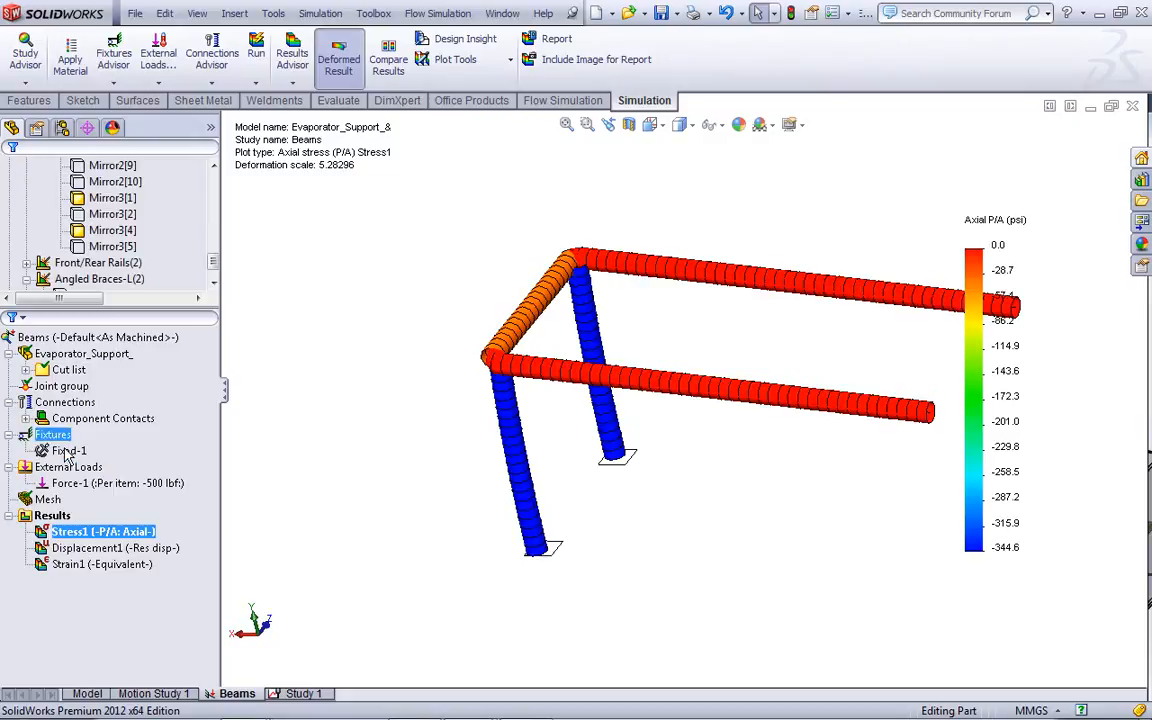
# Turn on beam profile rendering for the Displacement1 resultant displacement plot and display that plot.
pyautogui.rightClick(66, 548)
pyautogui.click(120, 587)
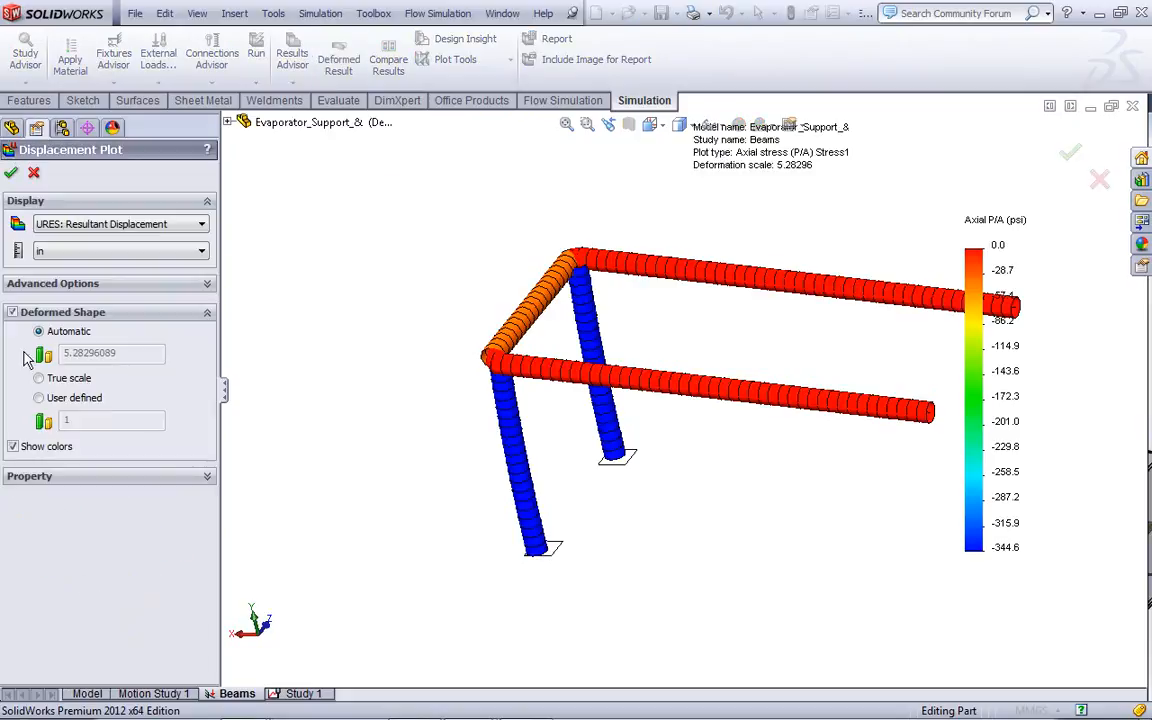
pyautogui.click(30, 284)
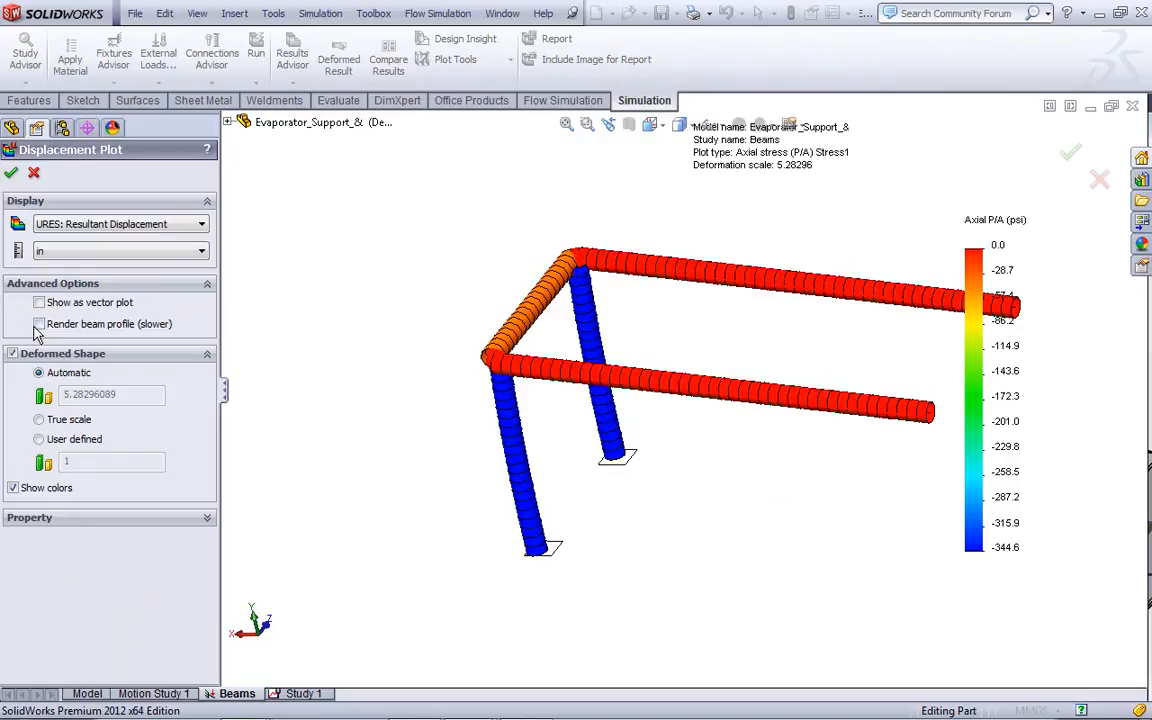
pyautogui.click(38, 325)
pyautogui.click(10, 172)
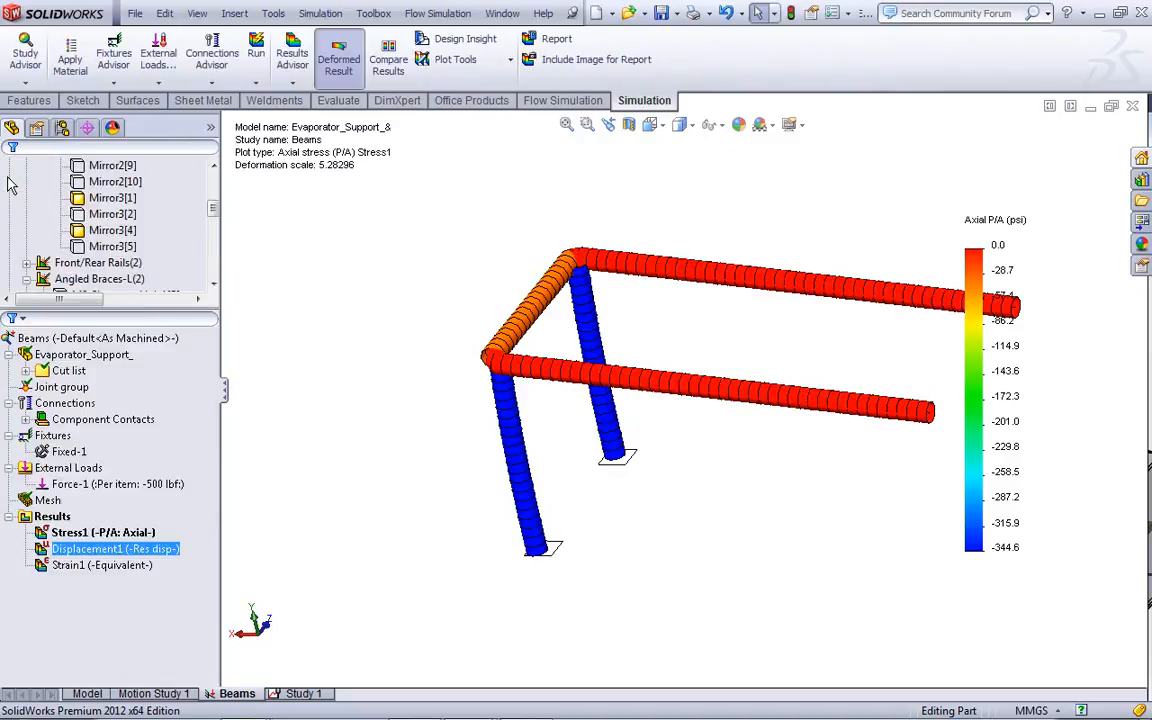
pyautogui.doubleClick(58, 548)
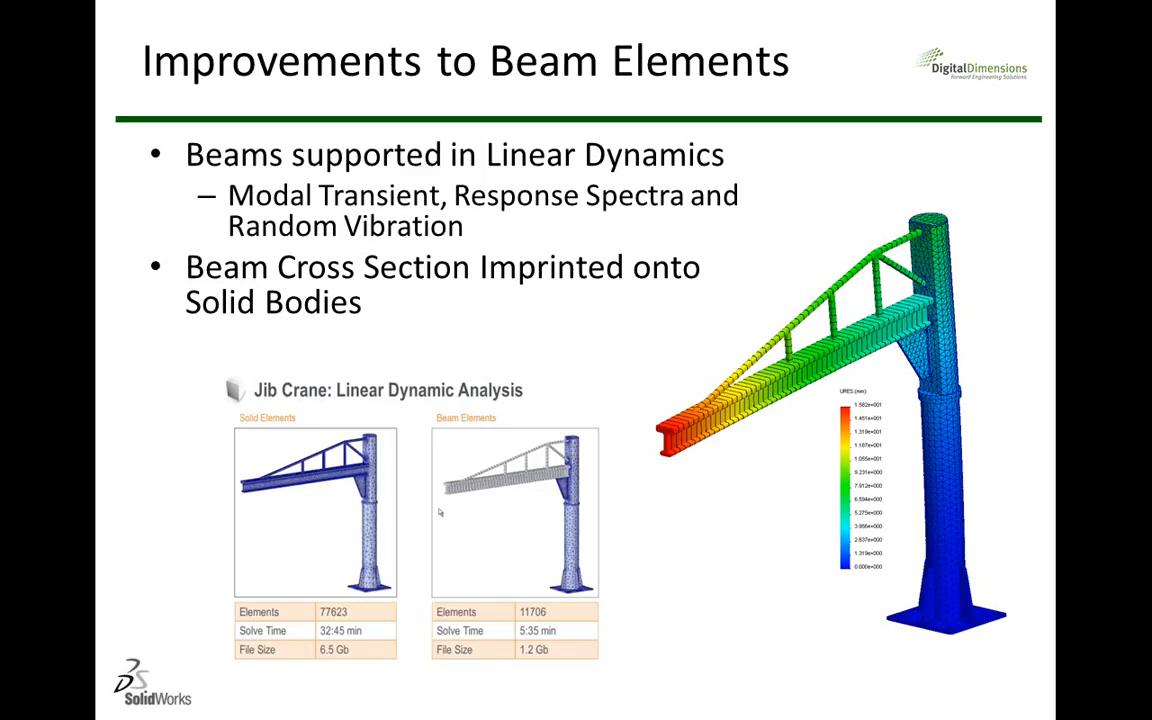
pyautogui.press('Right')
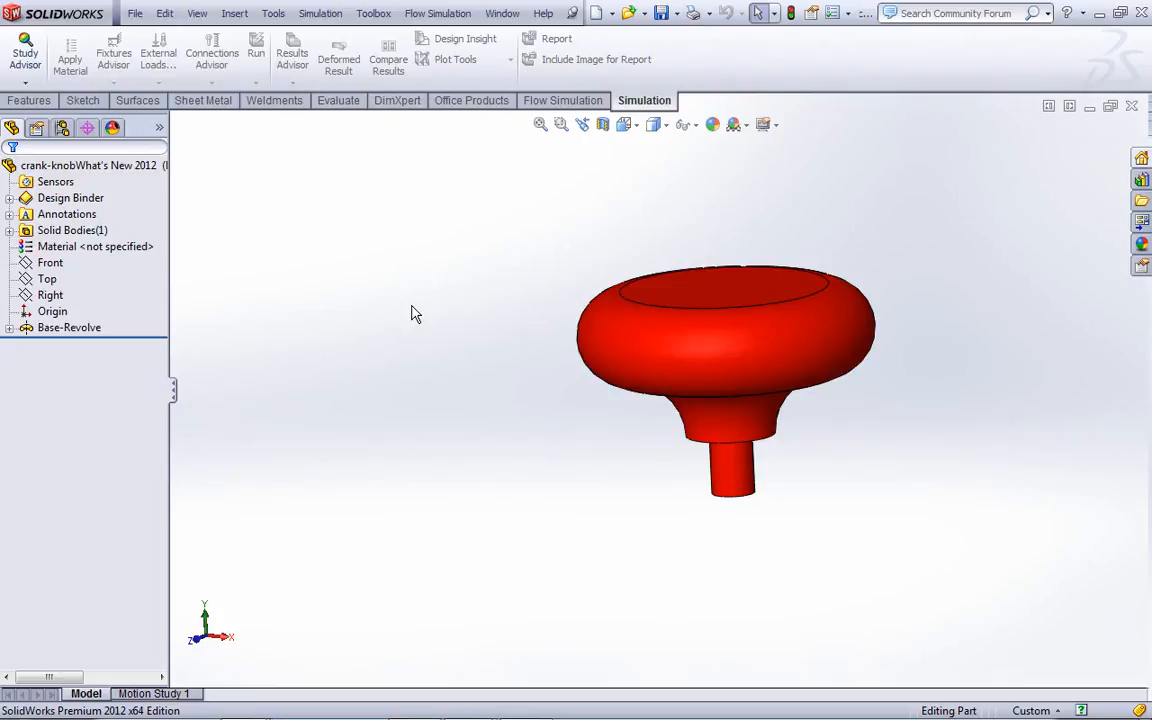
# Create a design study parameter named Diam A linked to the .180 dimension below the crank knob's stem.
pyautogui.click(234, 13)
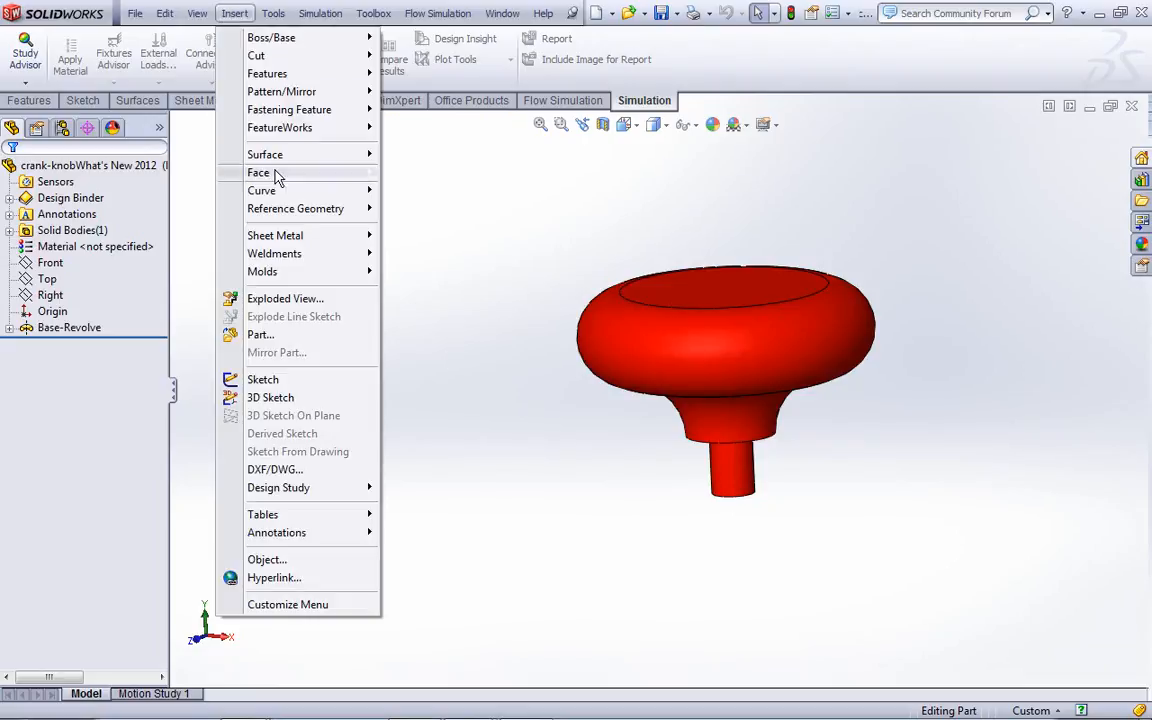
pyautogui.moveTo(288, 494)
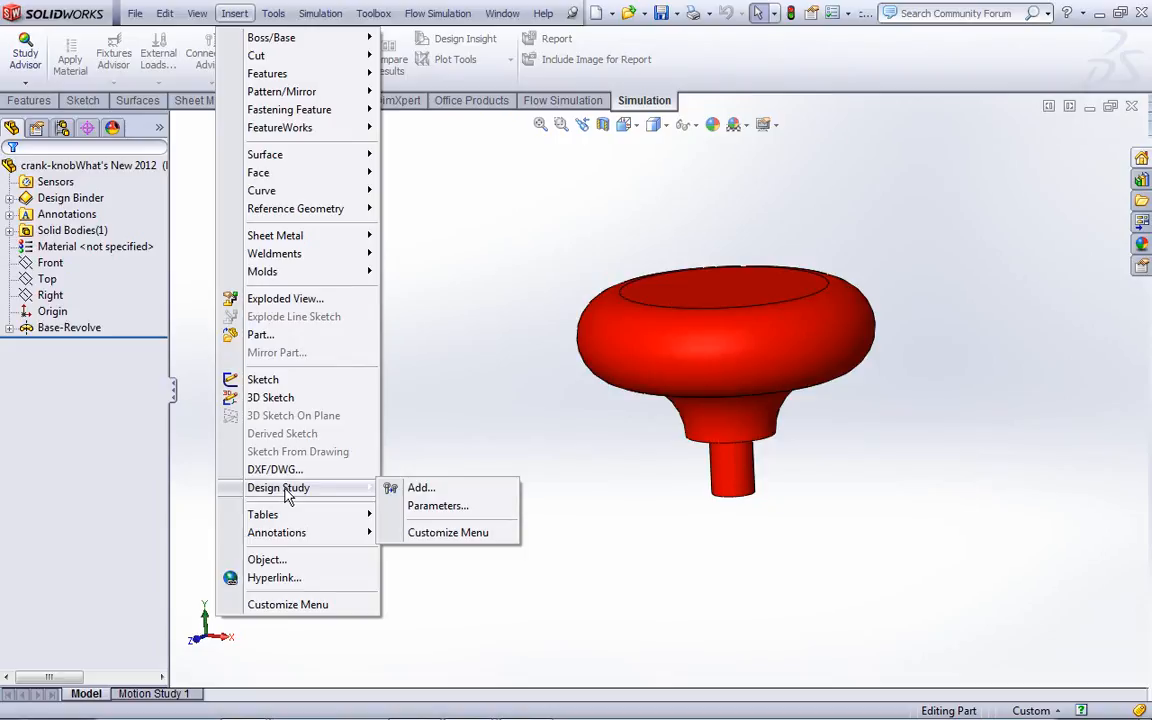
pyautogui.click(438, 505)
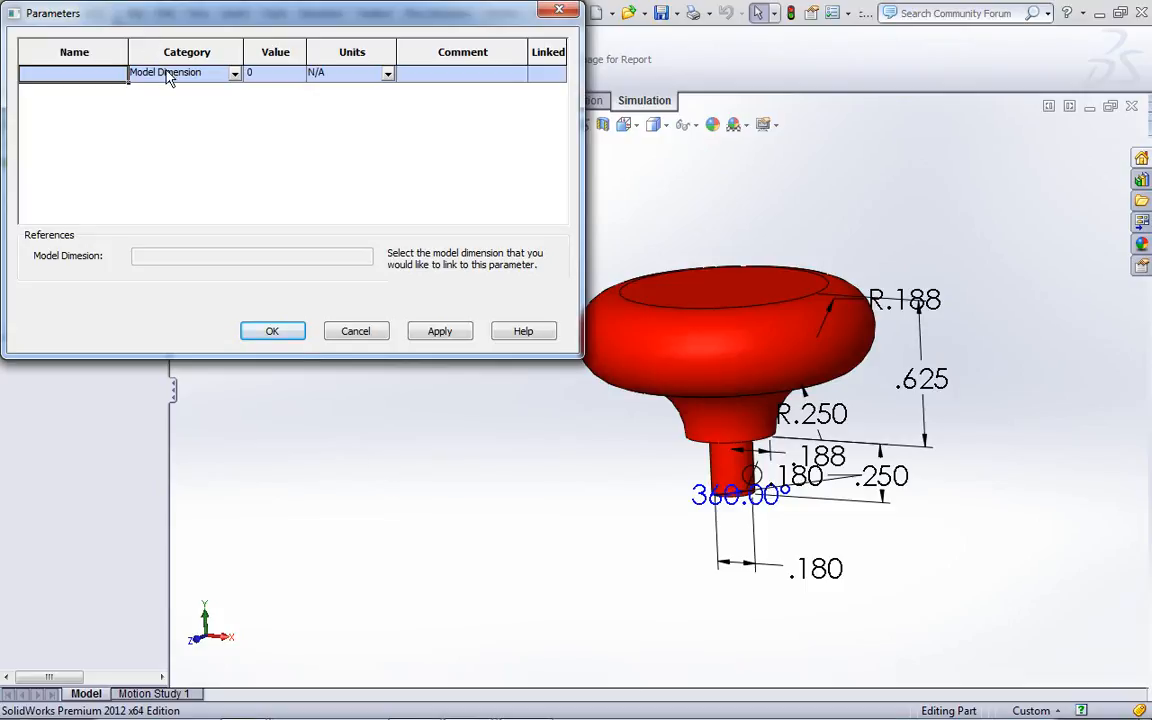
pyautogui.click(824, 574)
pyautogui.click(790, 620)
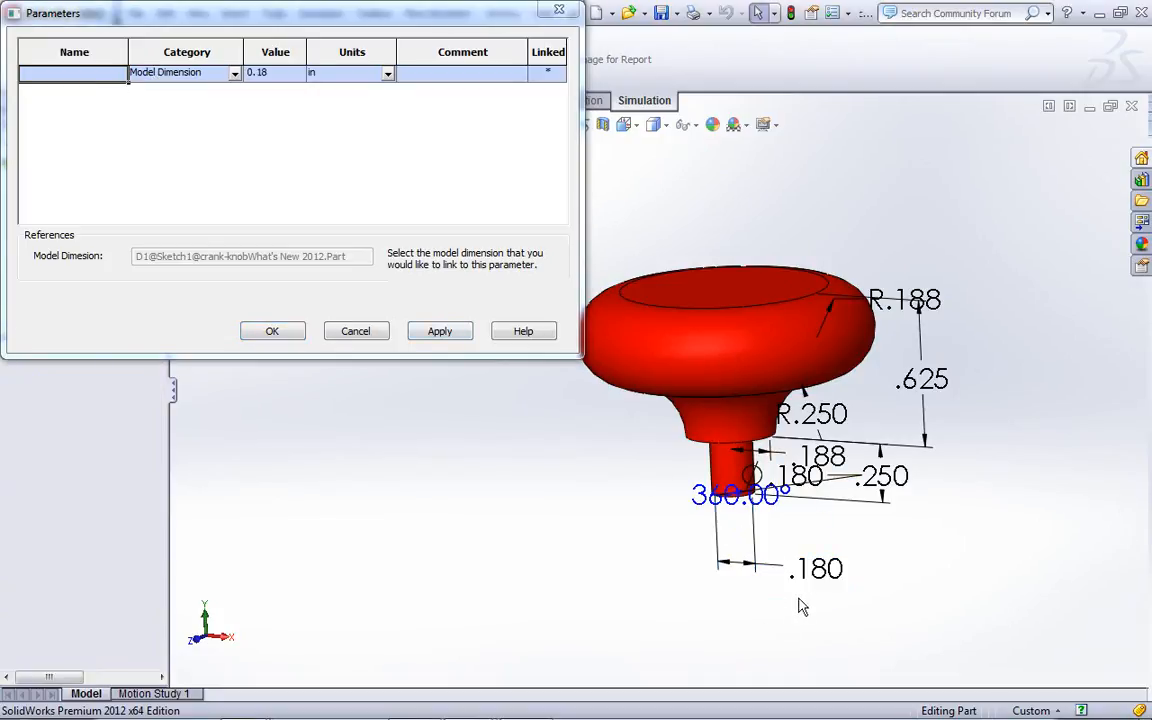
pyautogui.click(97, 74)
pyautogui.click(97, 74)
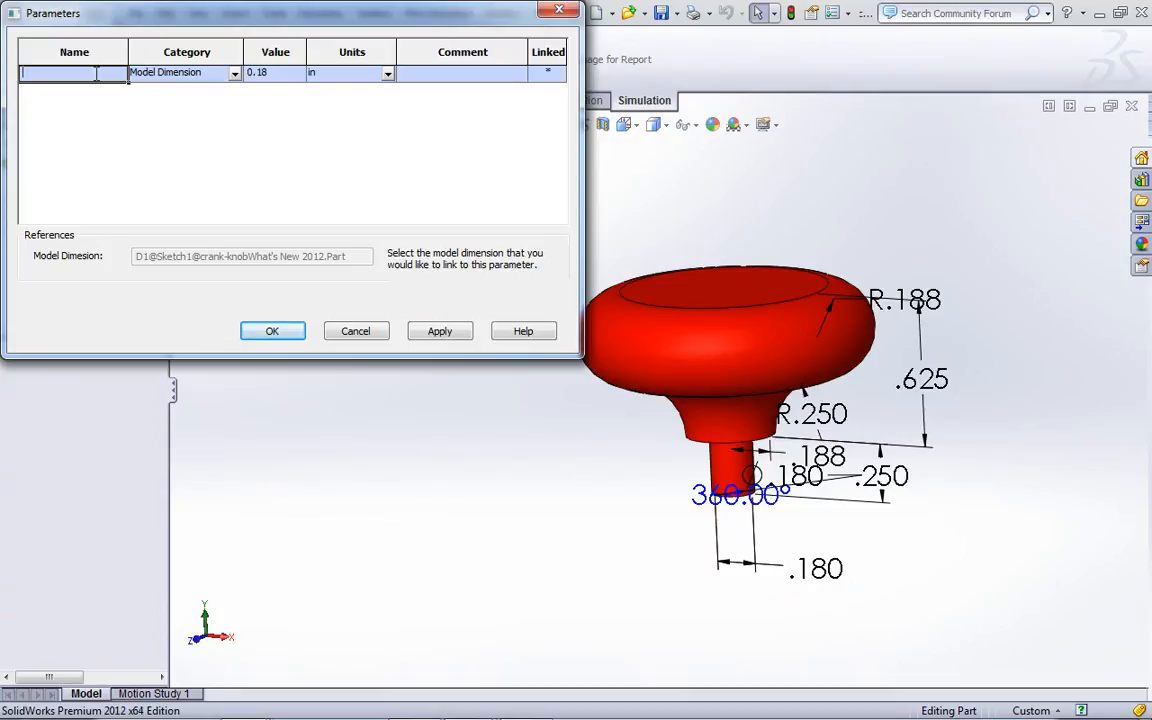
pyautogui.write('Diam A')
pyautogui.press('Tab')
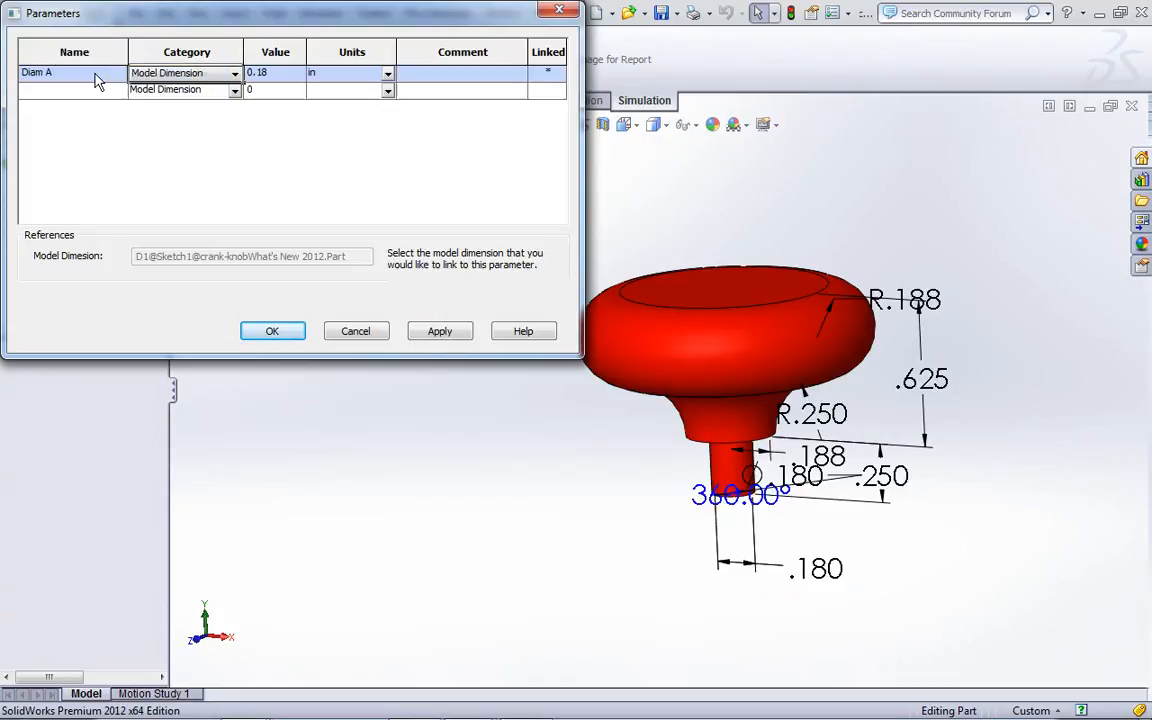
# Add a second model dimension parameter named Height, linked to the stem's .250 height dimension, and accept the parameters.
pyautogui.click(80, 90)
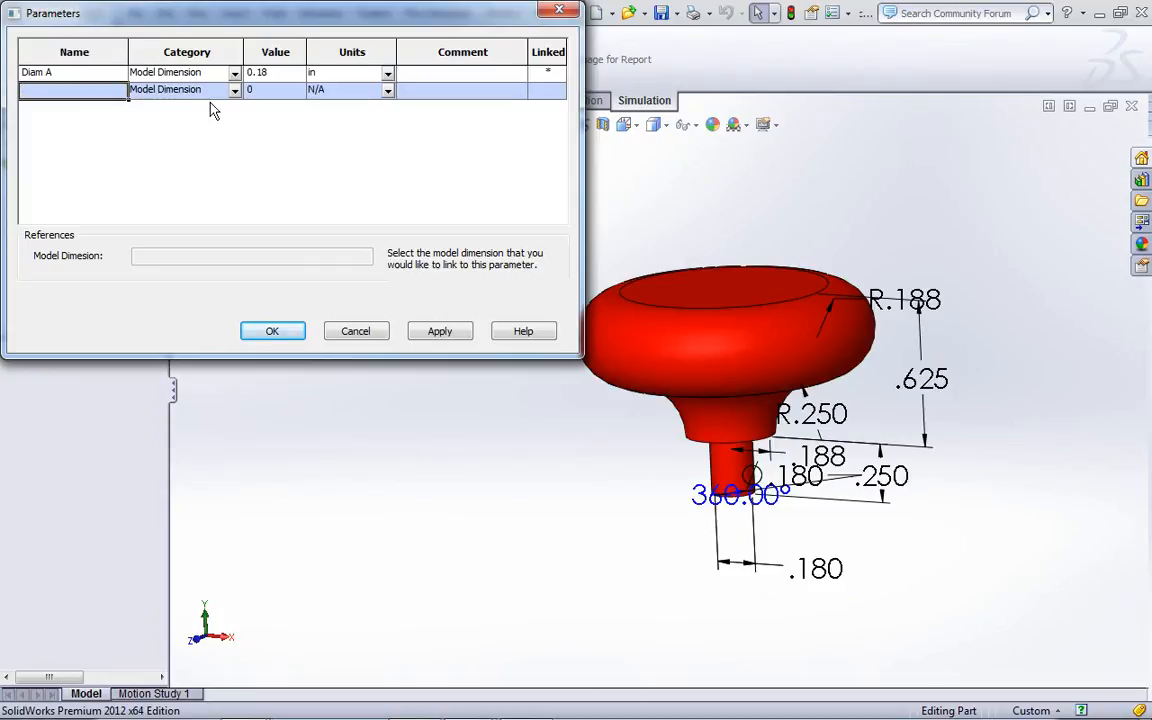
pyautogui.click(885, 476)
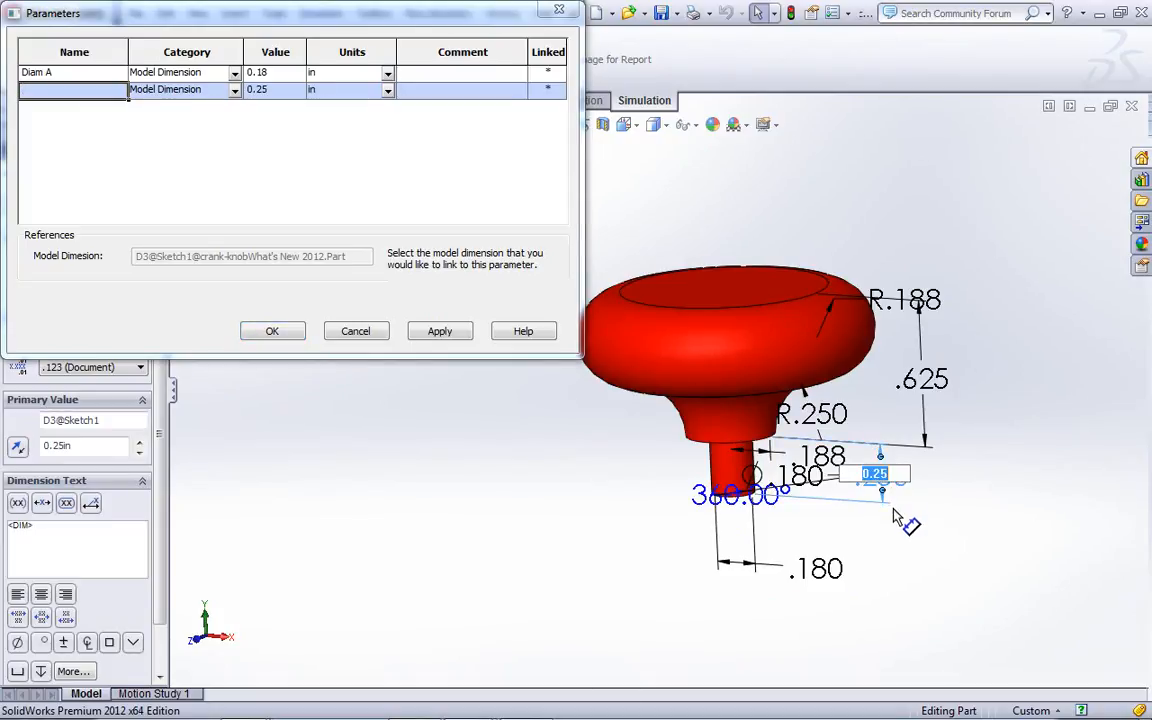
pyautogui.click(84, 91)
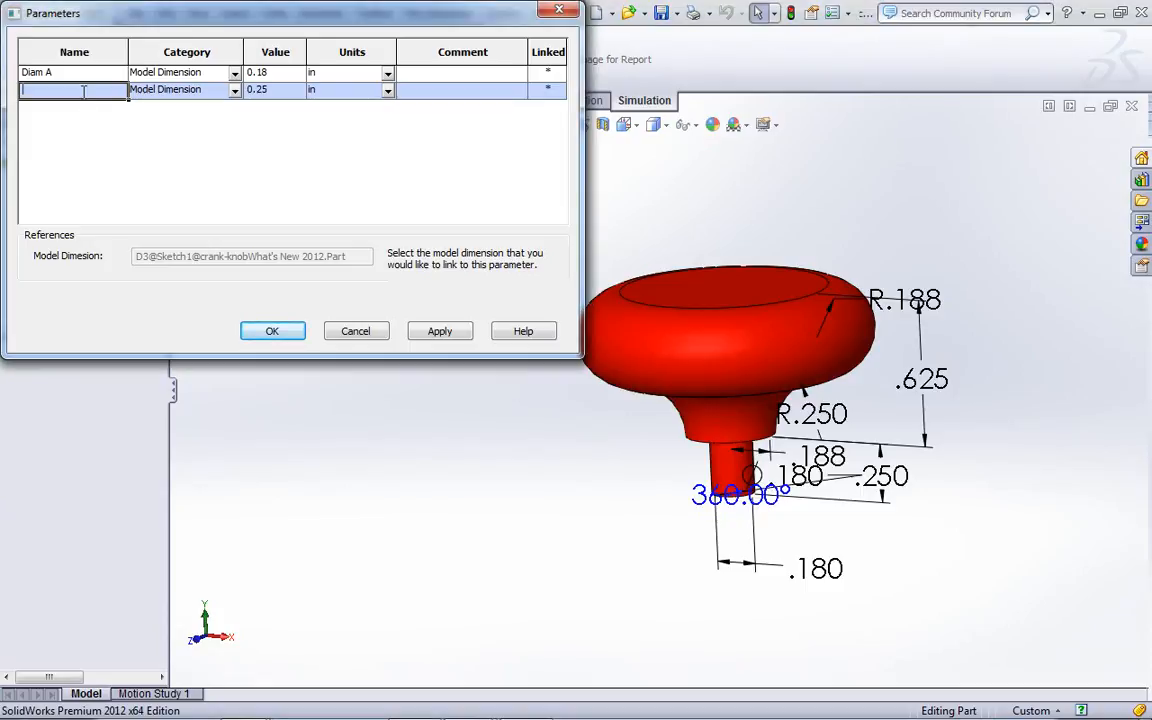
pyautogui.write('Height')
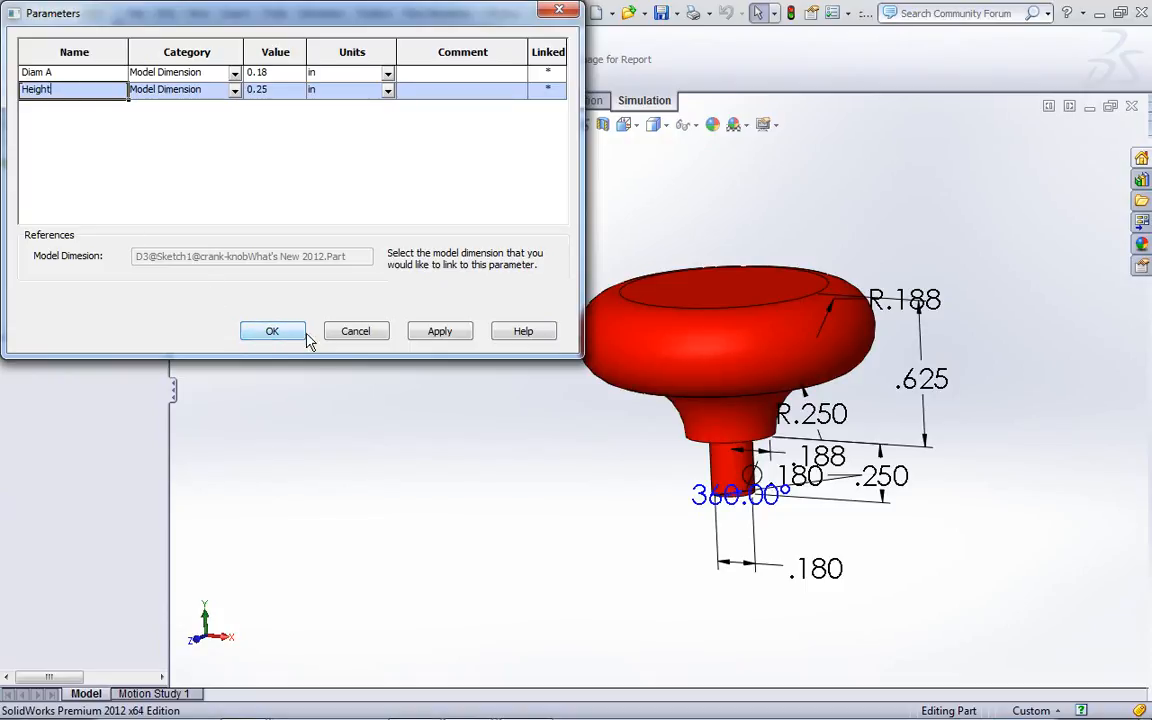
pyautogui.click(285, 334)
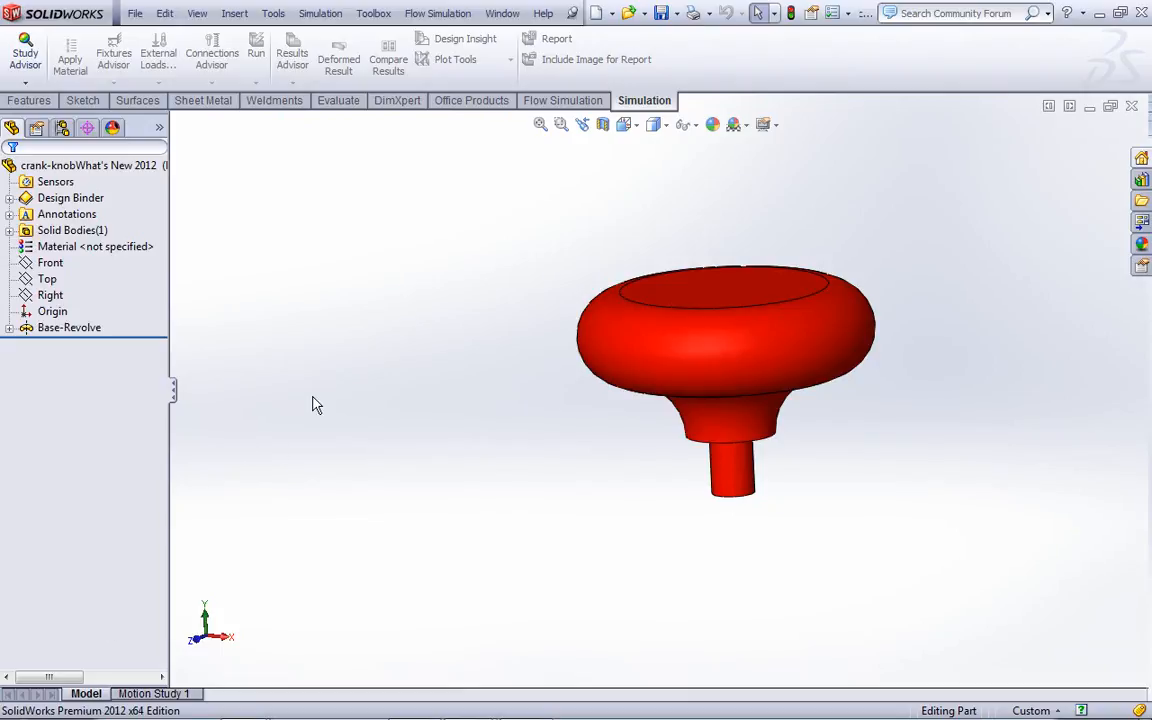
# Add a new design study for the crank knob with Diam A and Height as its variables.
pyautogui.click(234, 13)
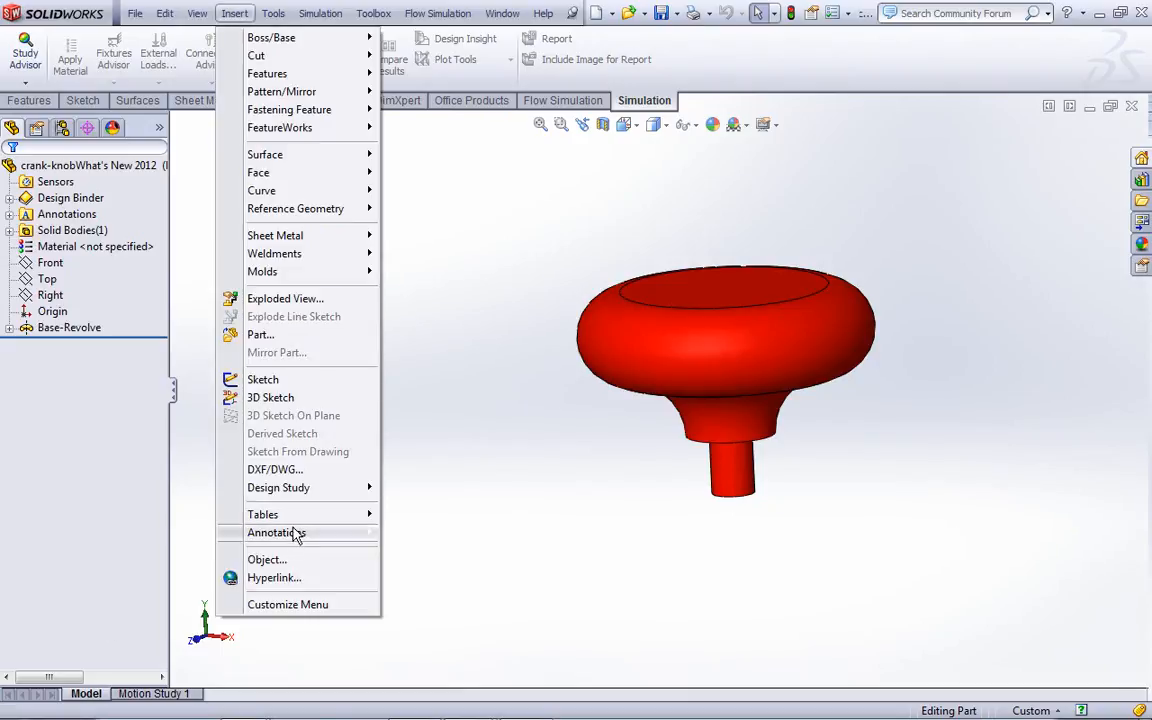
pyautogui.moveTo(300, 487)
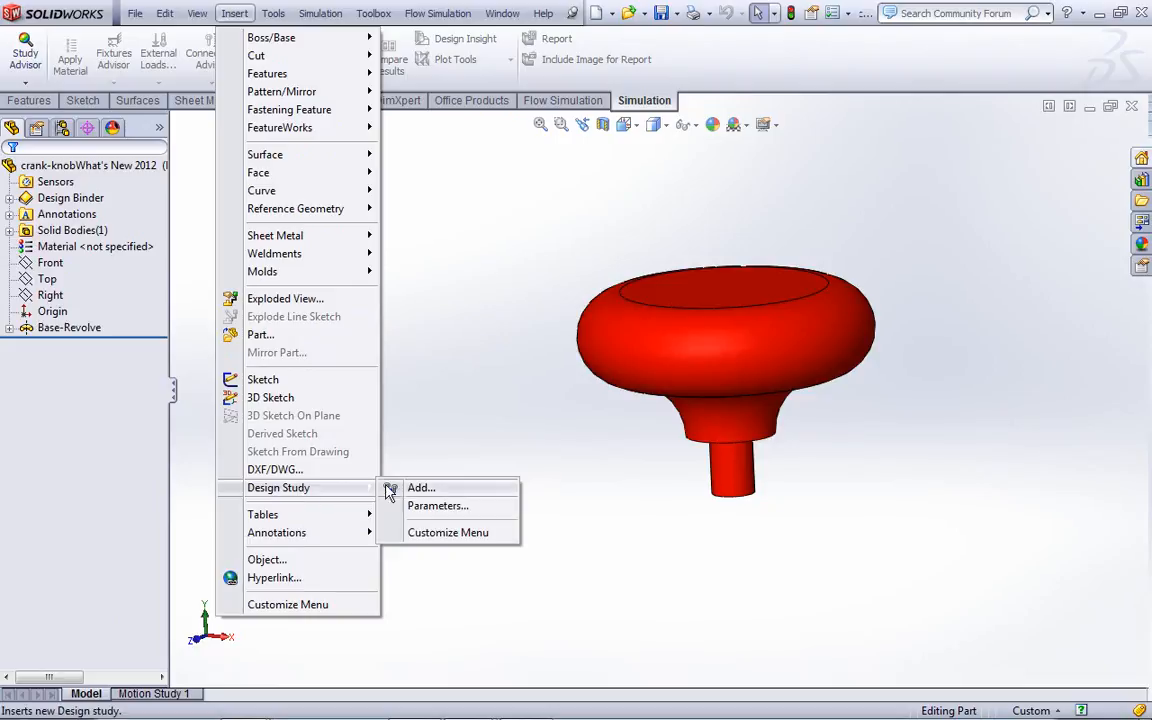
pyautogui.click(418, 488)
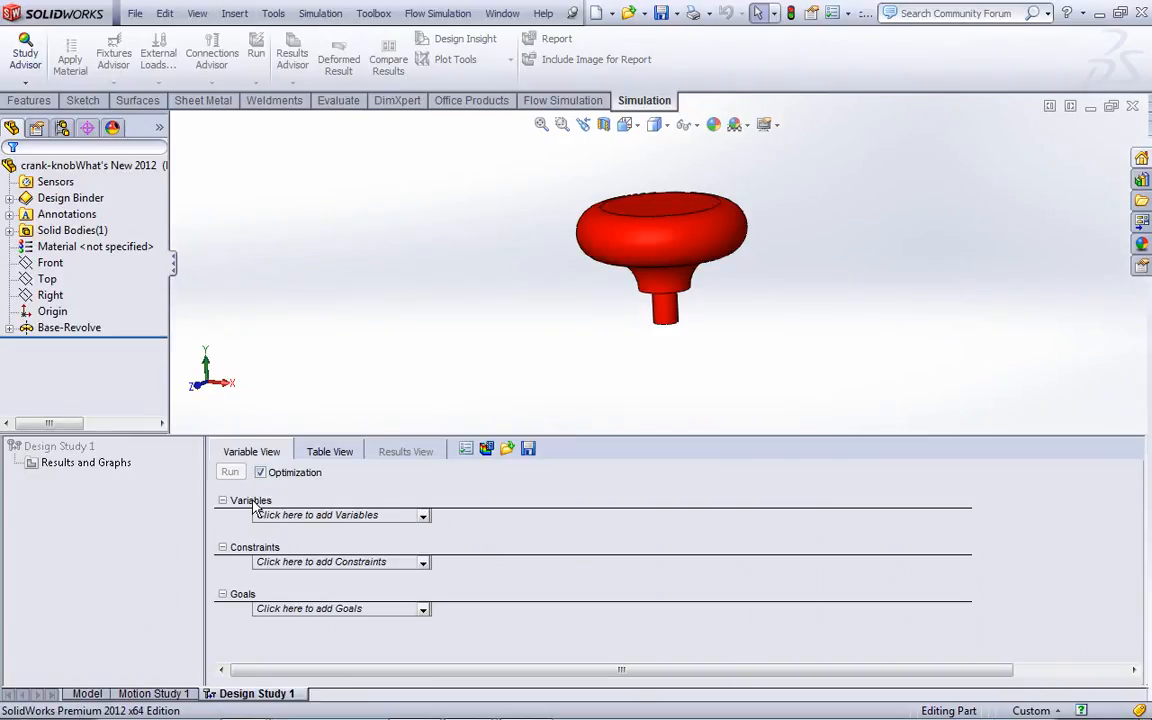
pyautogui.click(422, 516)
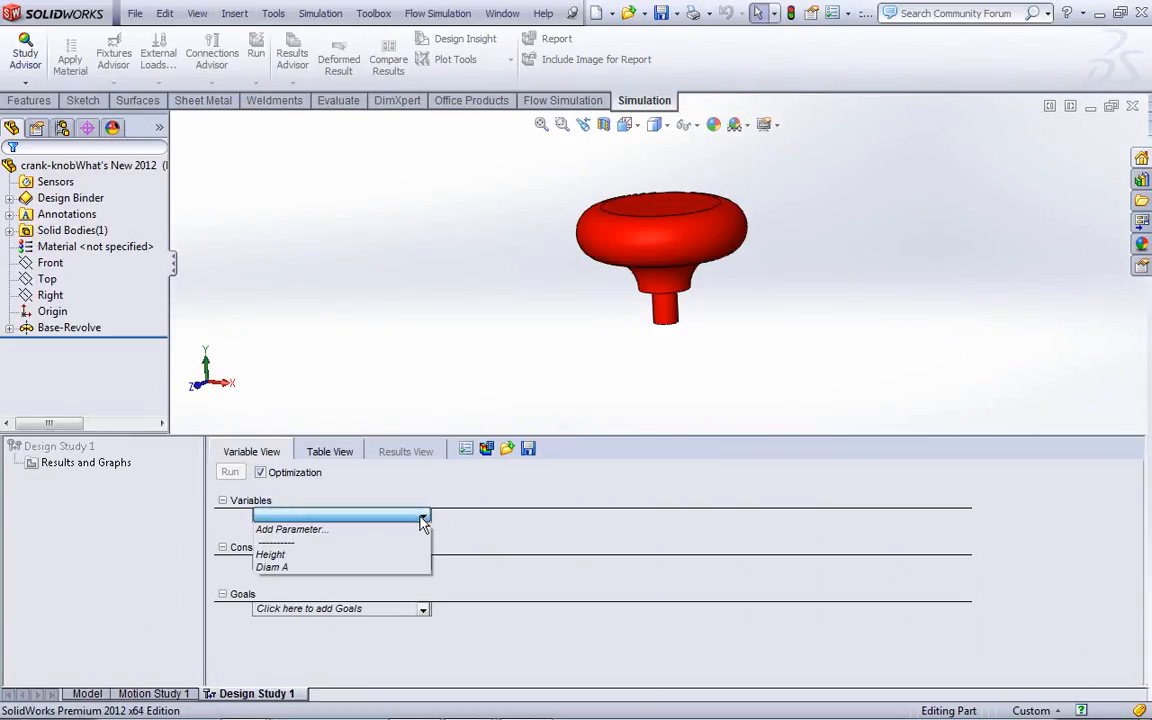
pyautogui.click(281, 567)
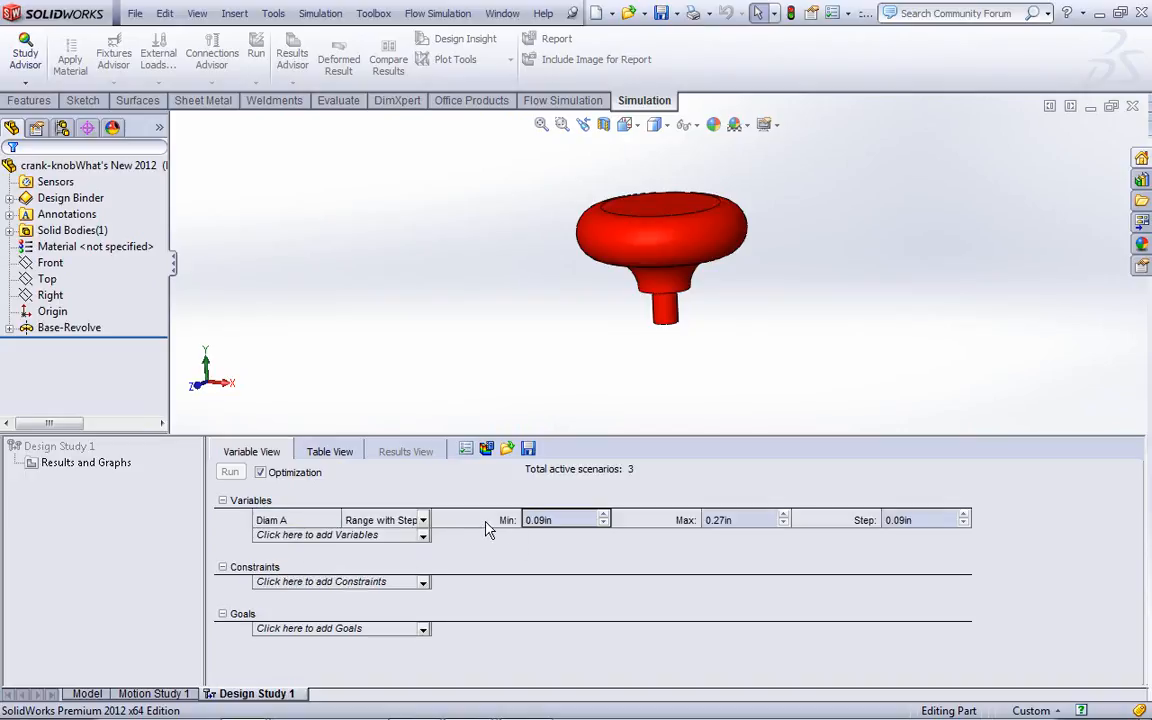
pyautogui.click(423, 536)
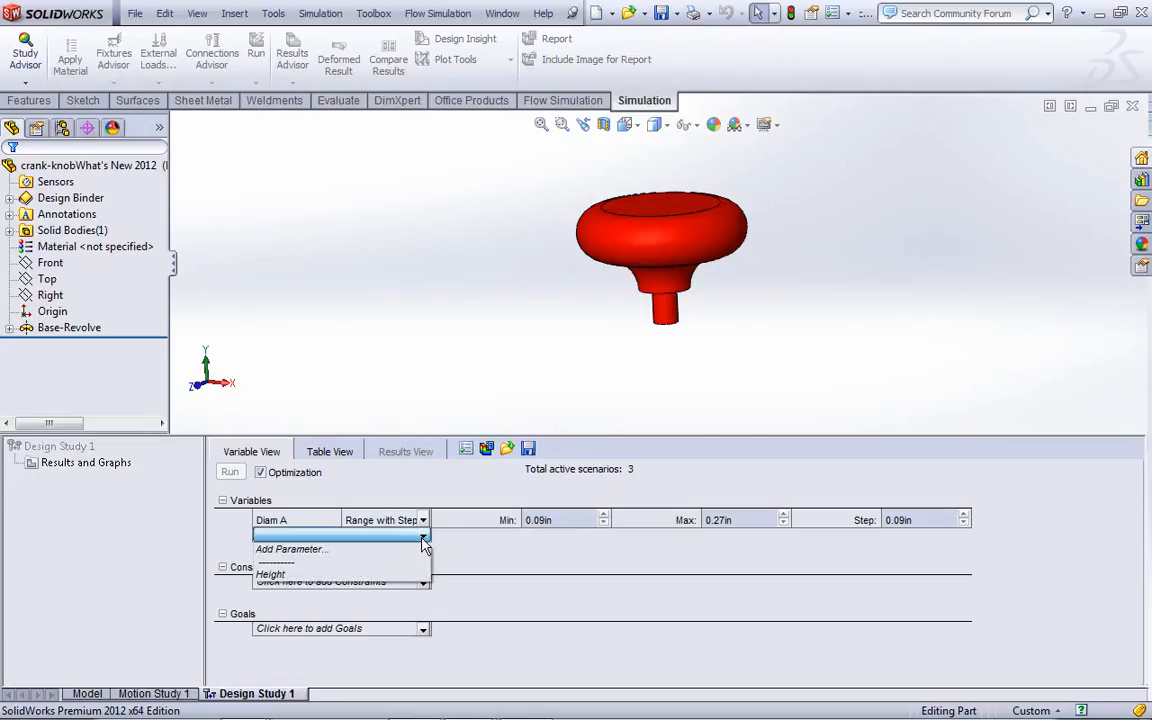
pyautogui.click(280, 575)
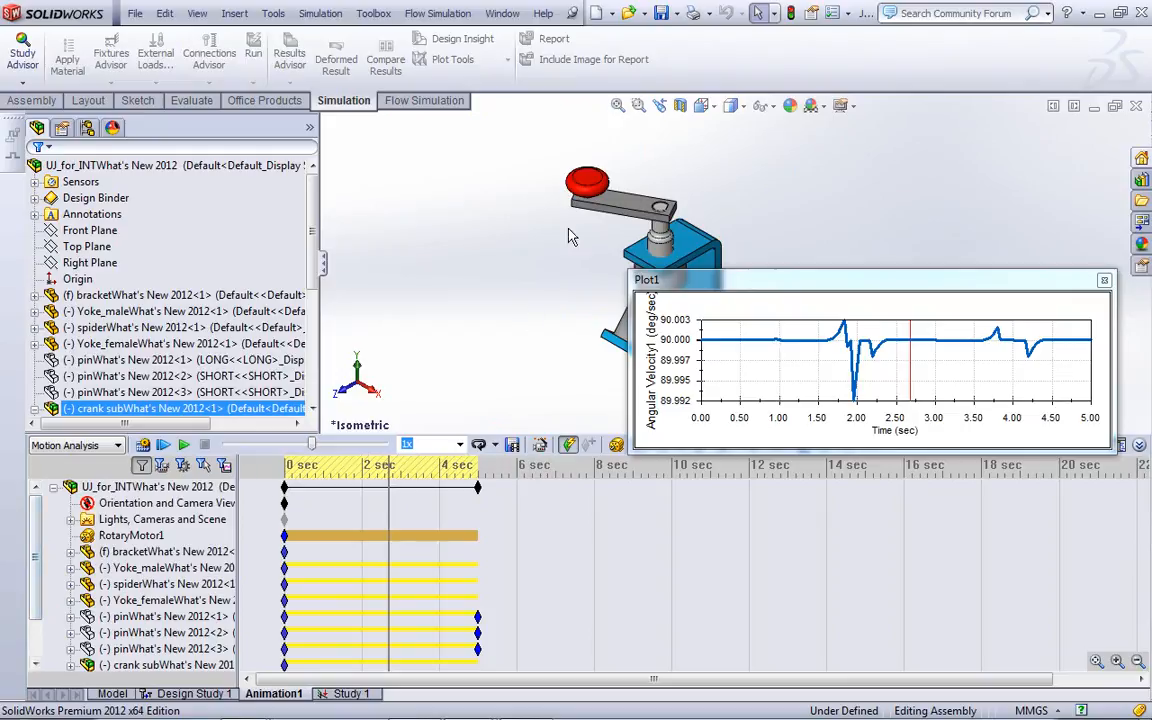
# Edit the Angular Velocity1 result of Plot1 in the motion study so that it creates a new motion data sensor.
pyautogui.scroll(-1, 35, 530)
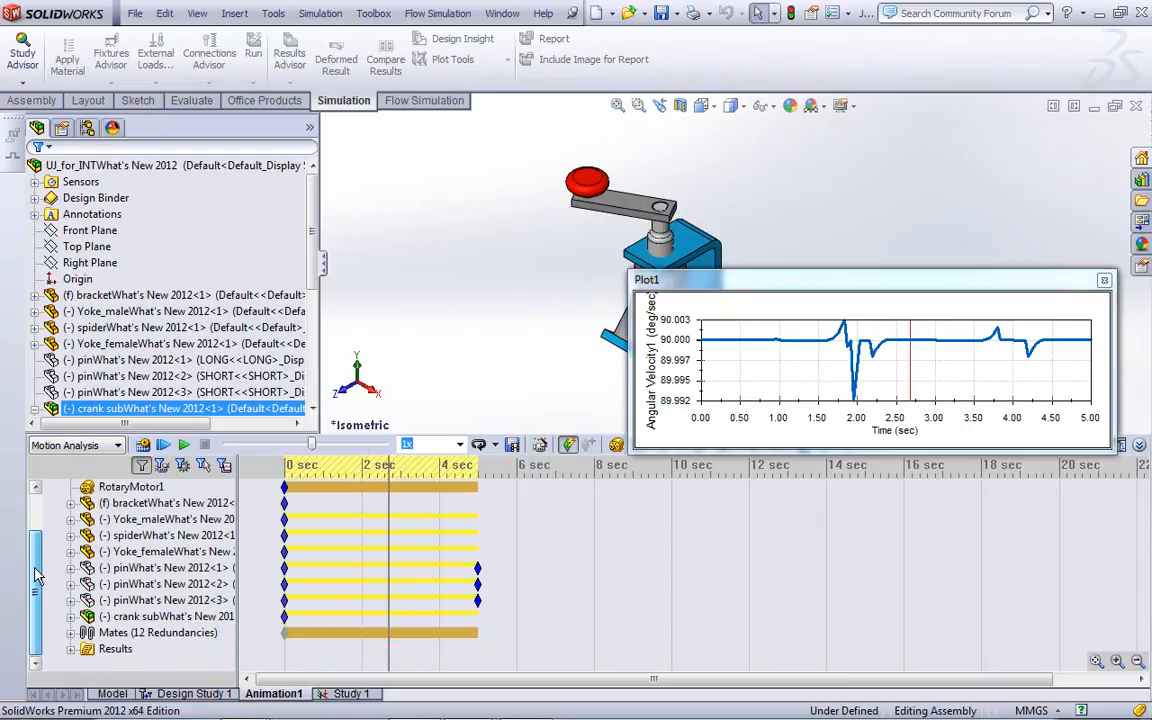
pyautogui.scroll(-1, 75, 655)
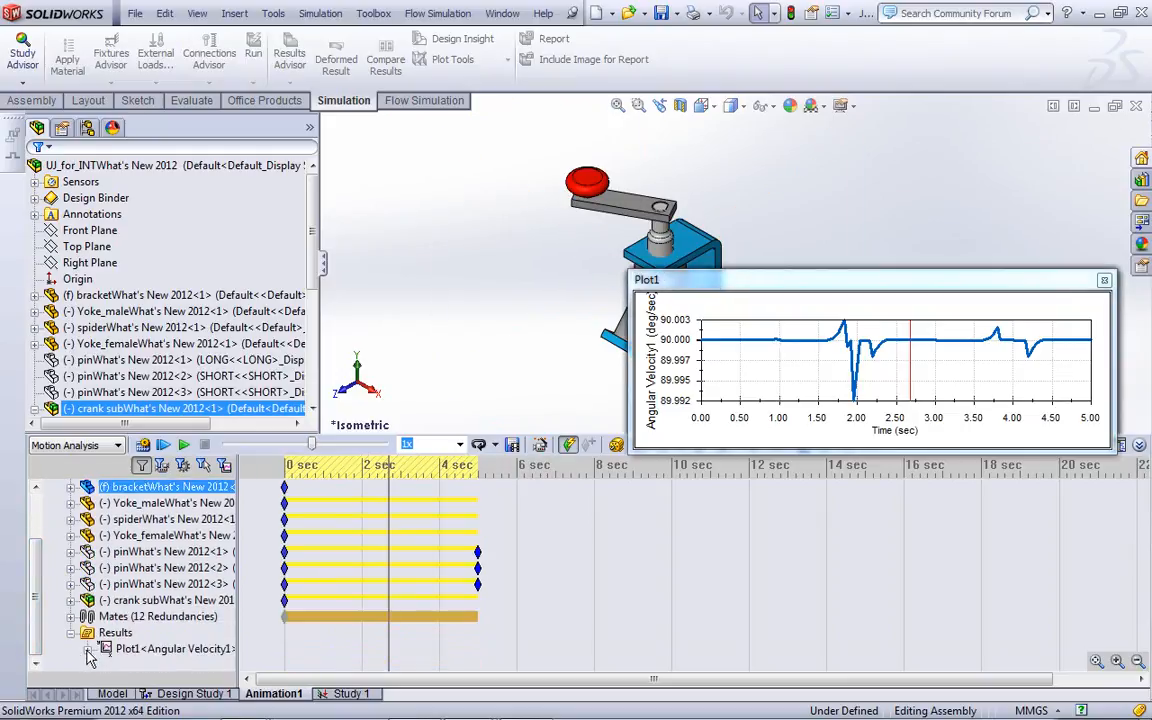
pyautogui.click(87, 649)
pyautogui.click(153, 652)
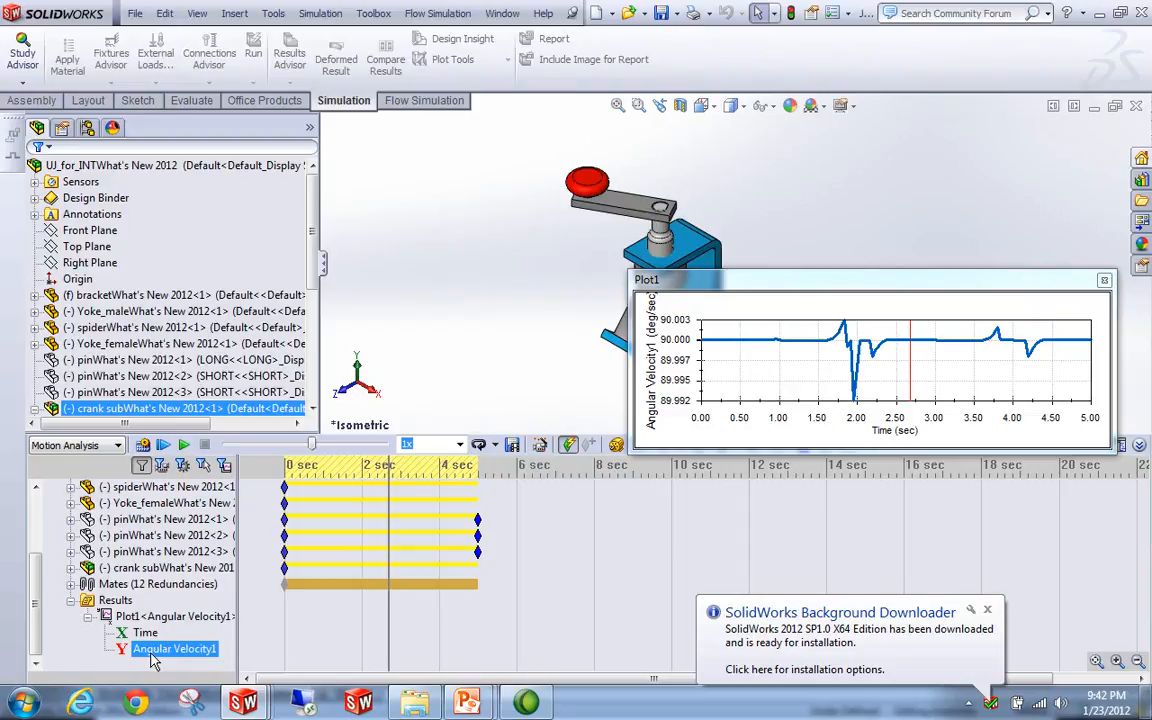
pyautogui.rightClick(155, 652)
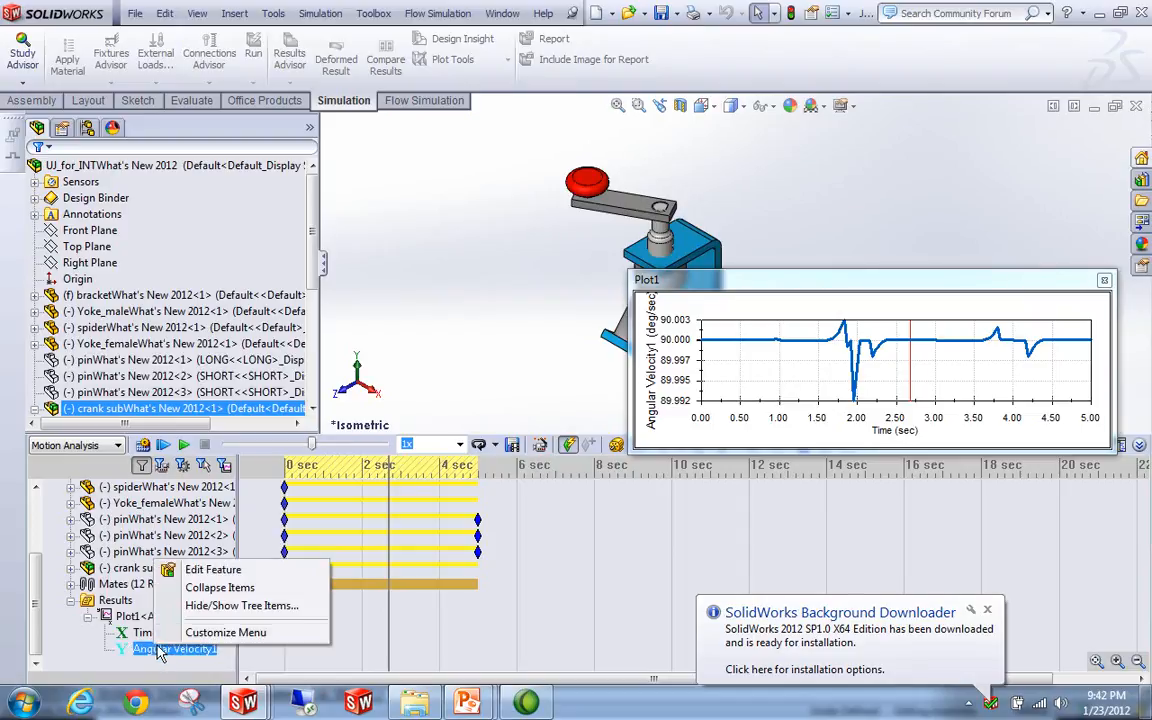
pyautogui.click(205, 569)
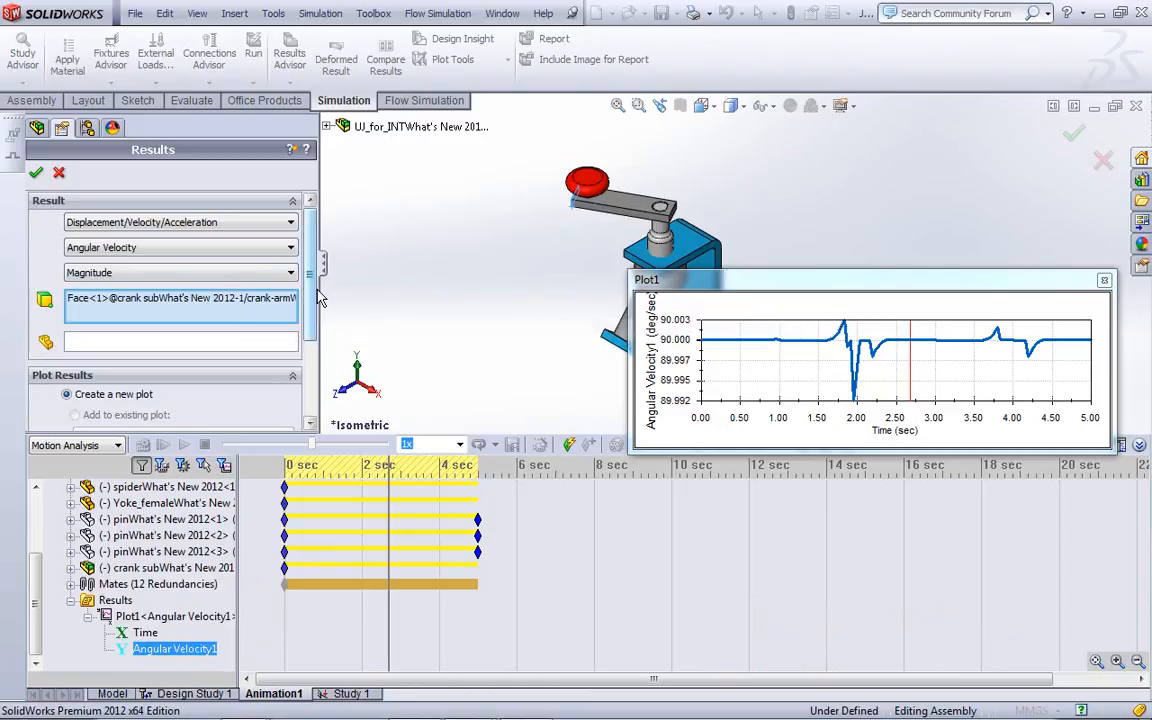
pyautogui.moveTo(318, 297); pyautogui.dragTo(310, 377)
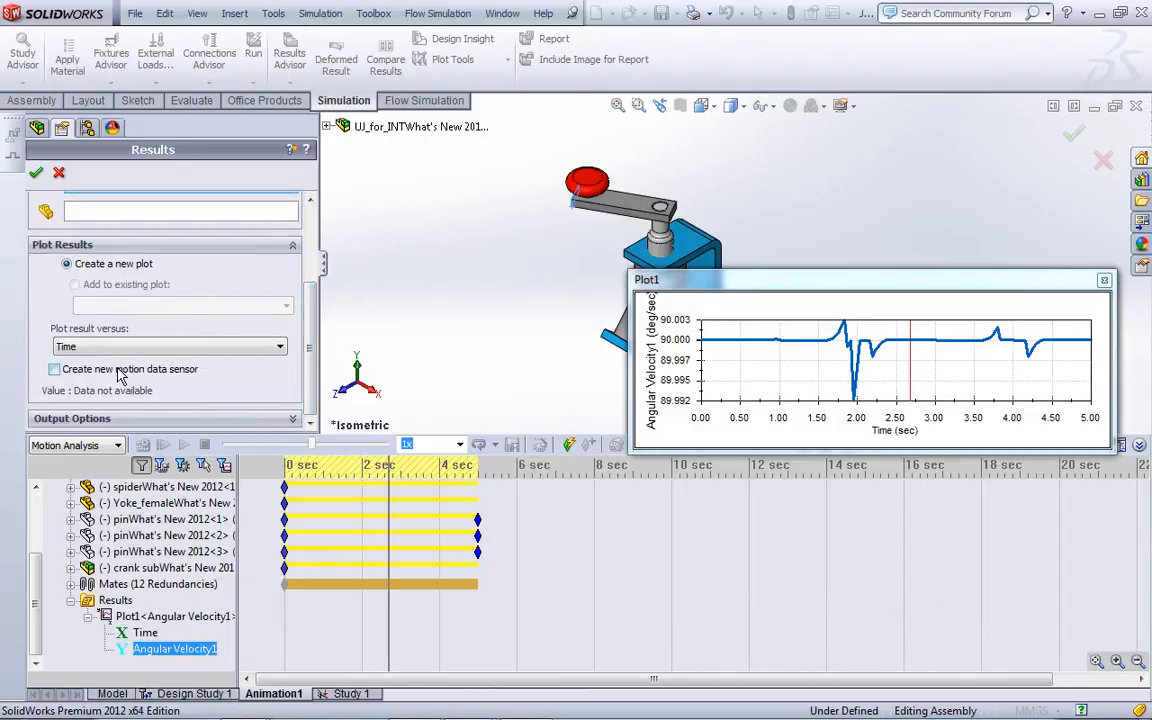
pyautogui.click(55, 369)
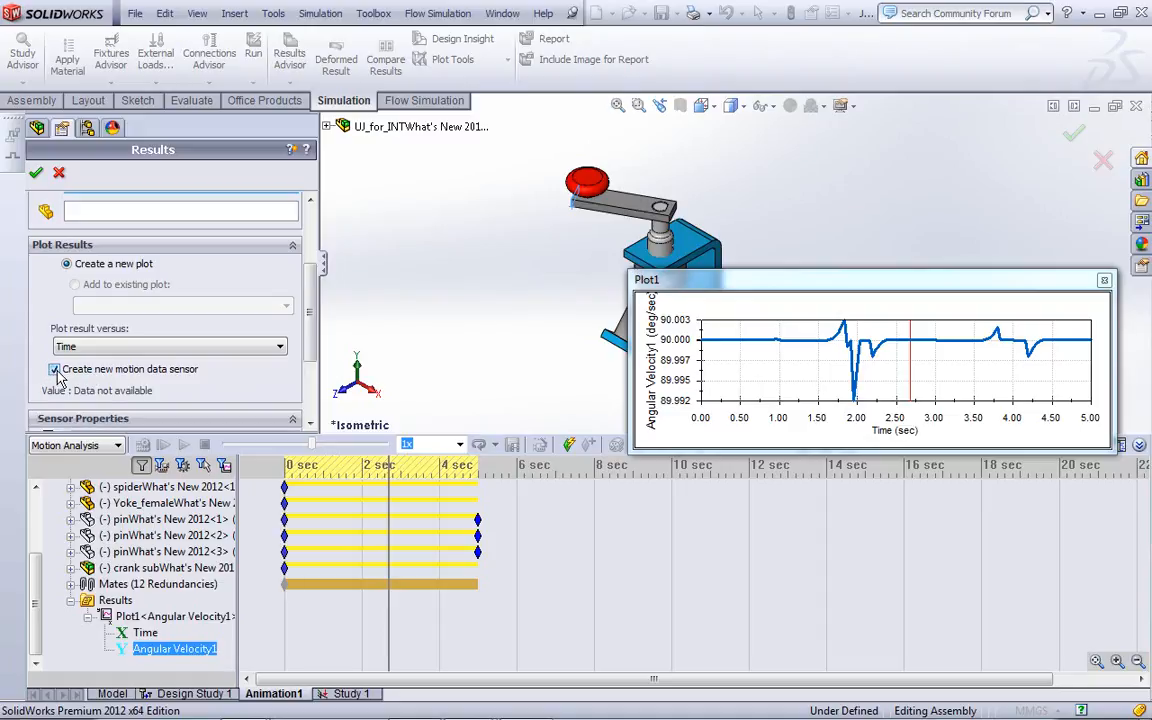
pyautogui.click(36, 172)
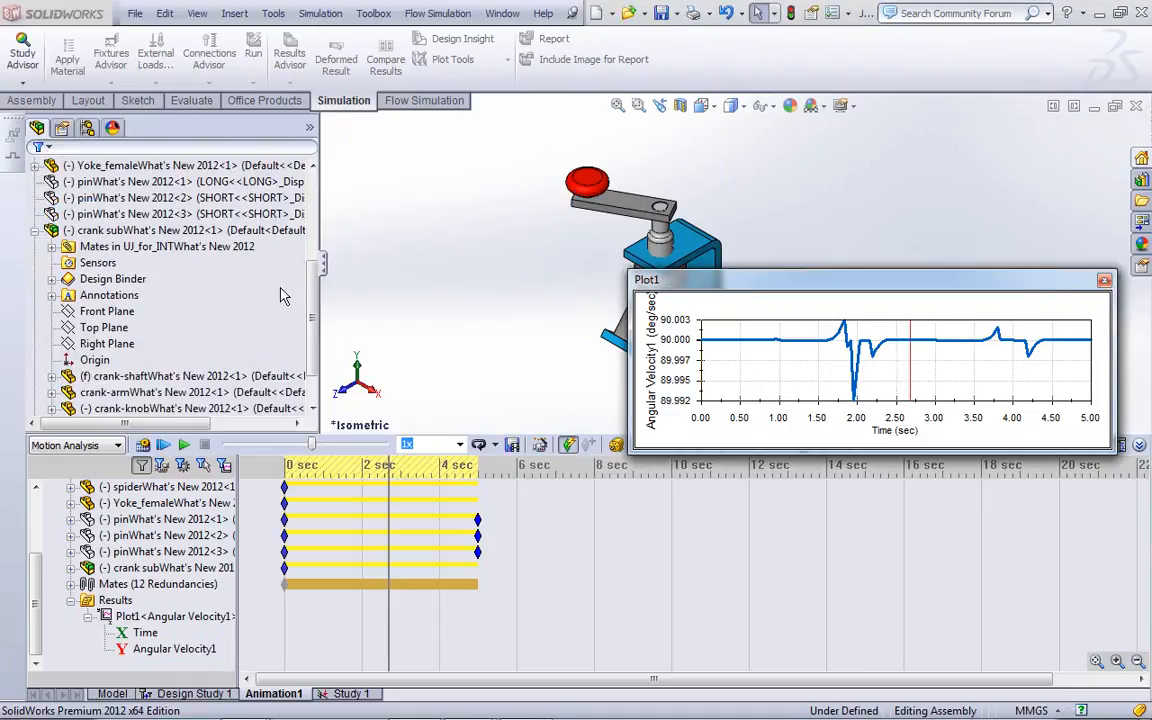
# Review the definition of the Velocity1 motion data sensor in the assembly and leave it without changes.
pyautogui.moveTo(313, 310); pyautogui.dragTo(313, 222)
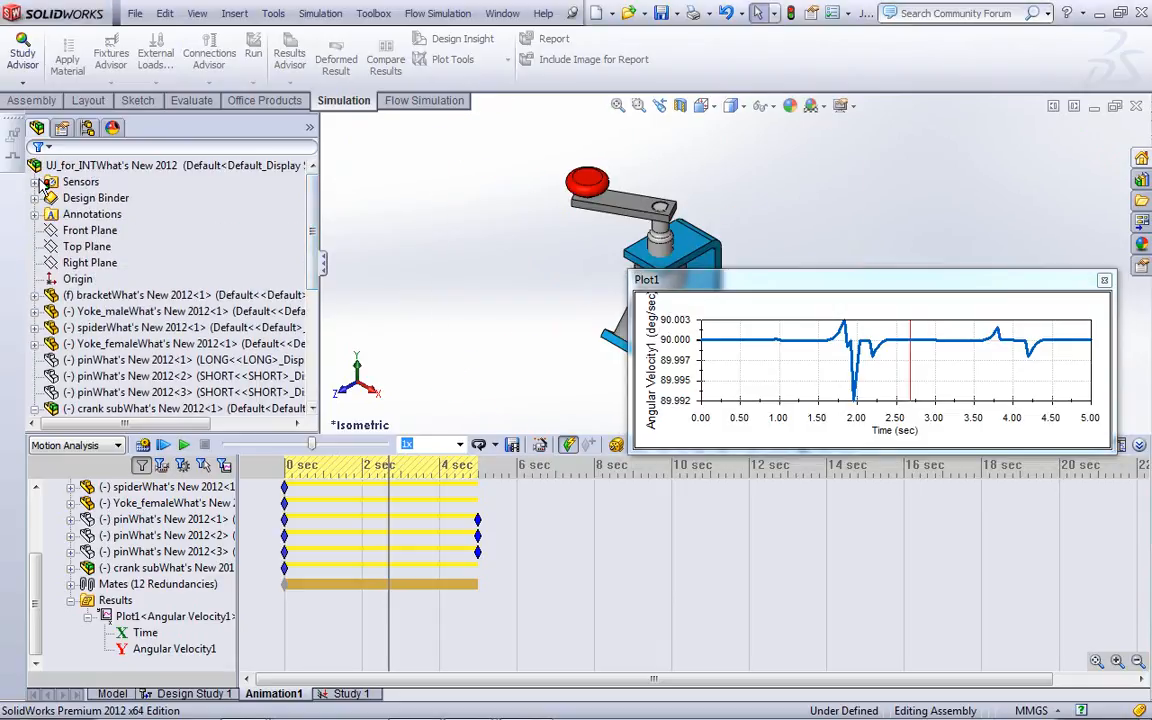
pyautogui.click(35, 183)
pyautogui.click(118, 199)
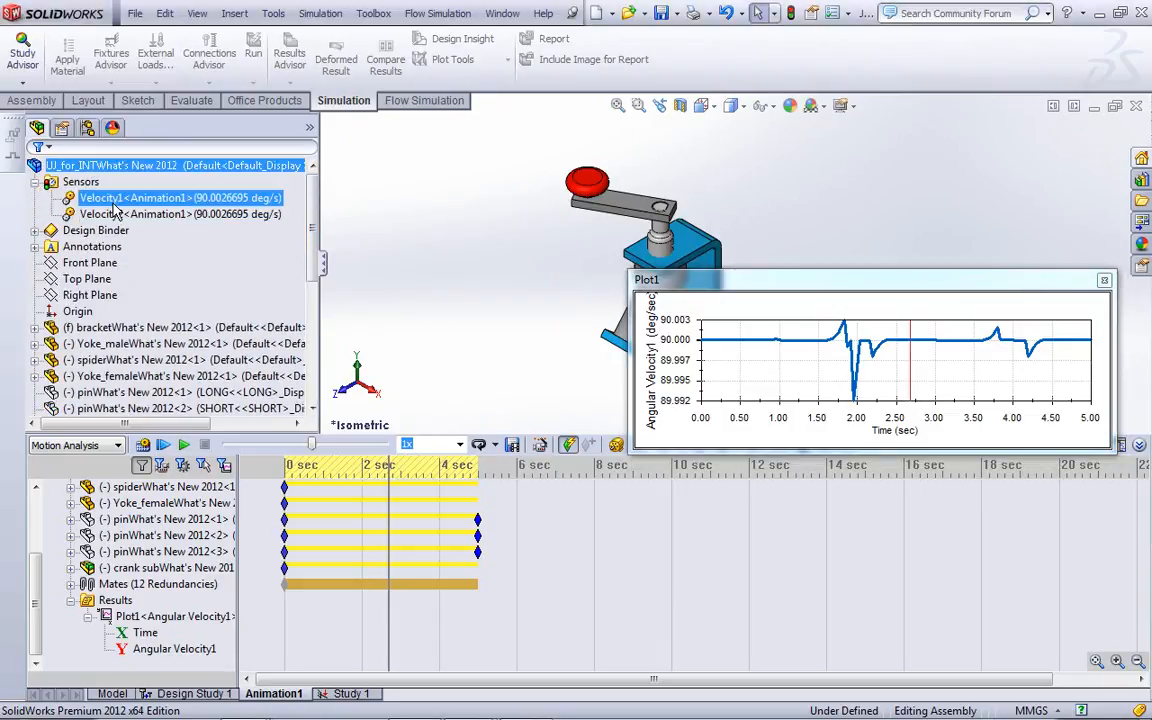
pyautogui.rightClick(110, 197)
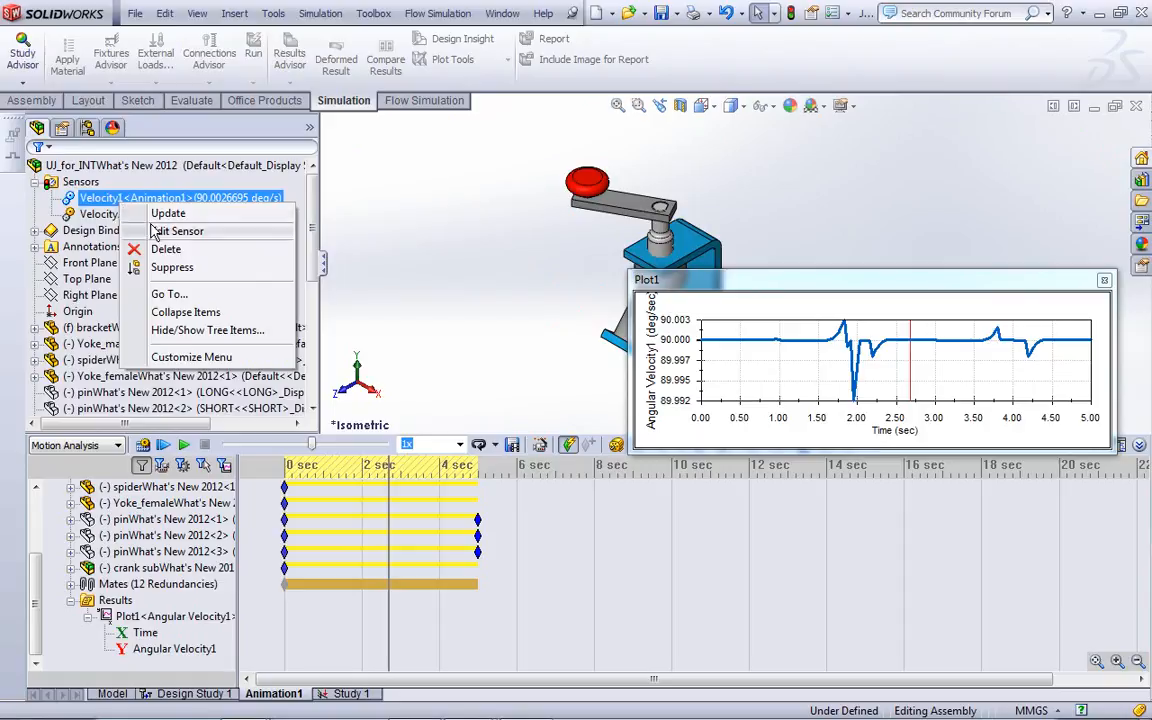
pyautogui.click(145, 226)
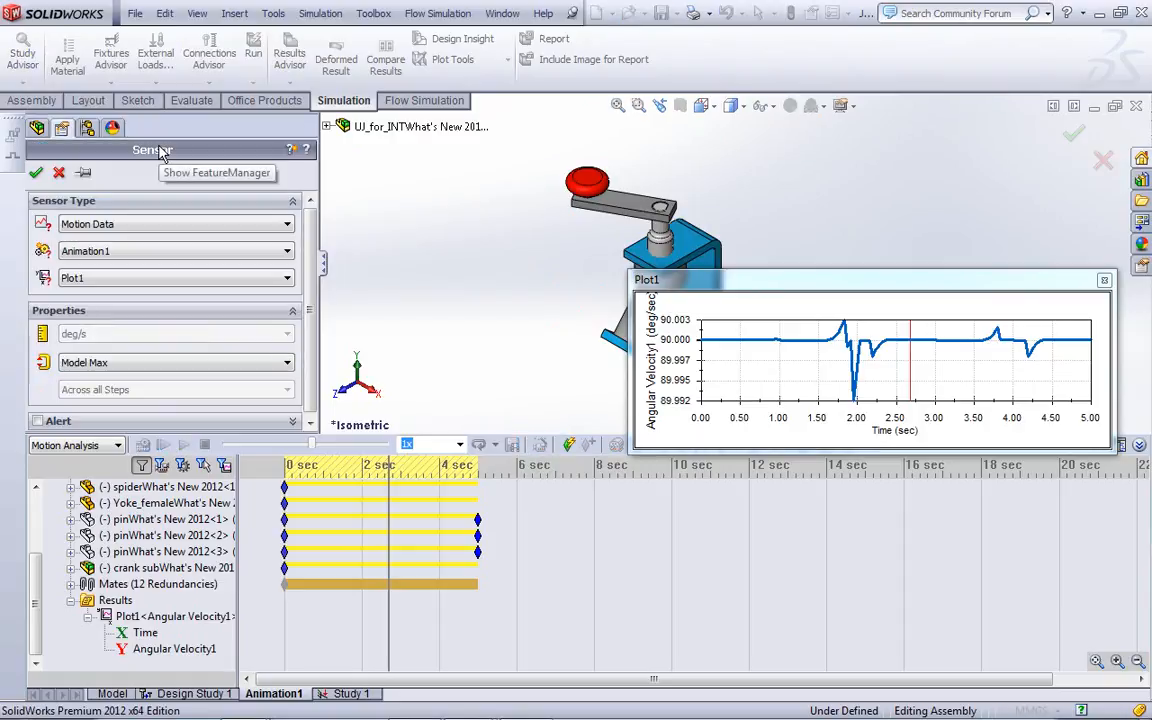
pyautogui.click(60, 174)
pyautogui.click(210, 655)
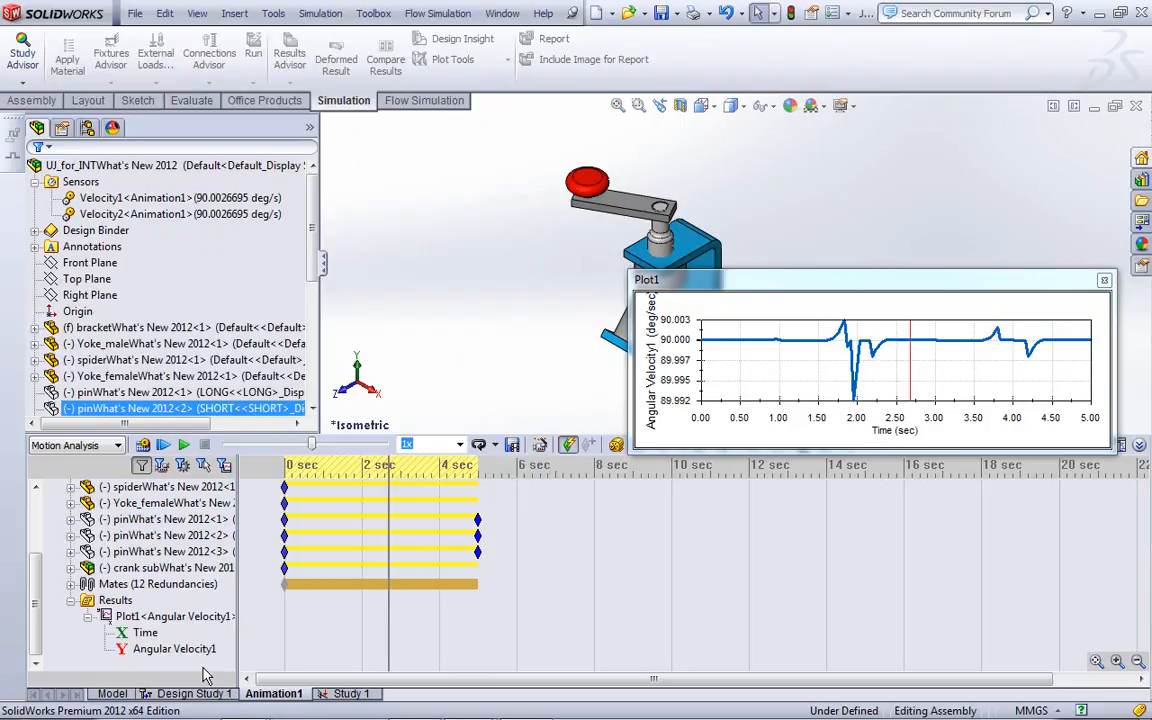
# Add the Velocity2 motion sensor as a second constraint in Design Study 1.
pyautogui.click(189, 697)
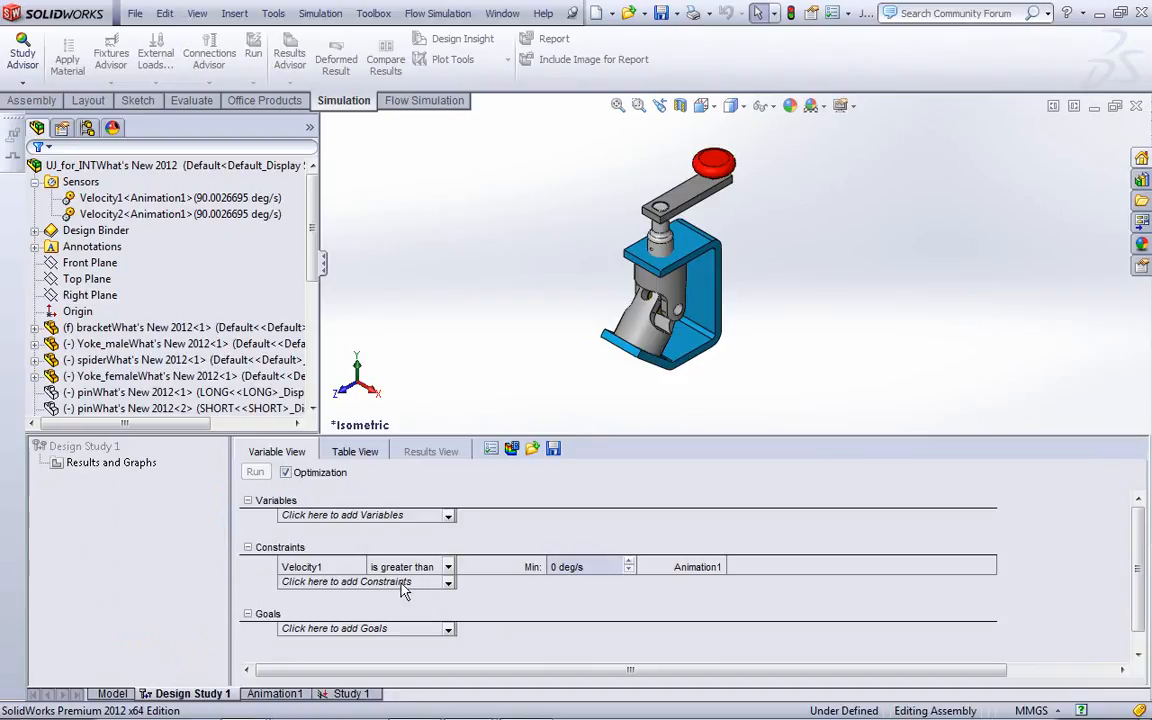
pyautogui.click(448, 583)
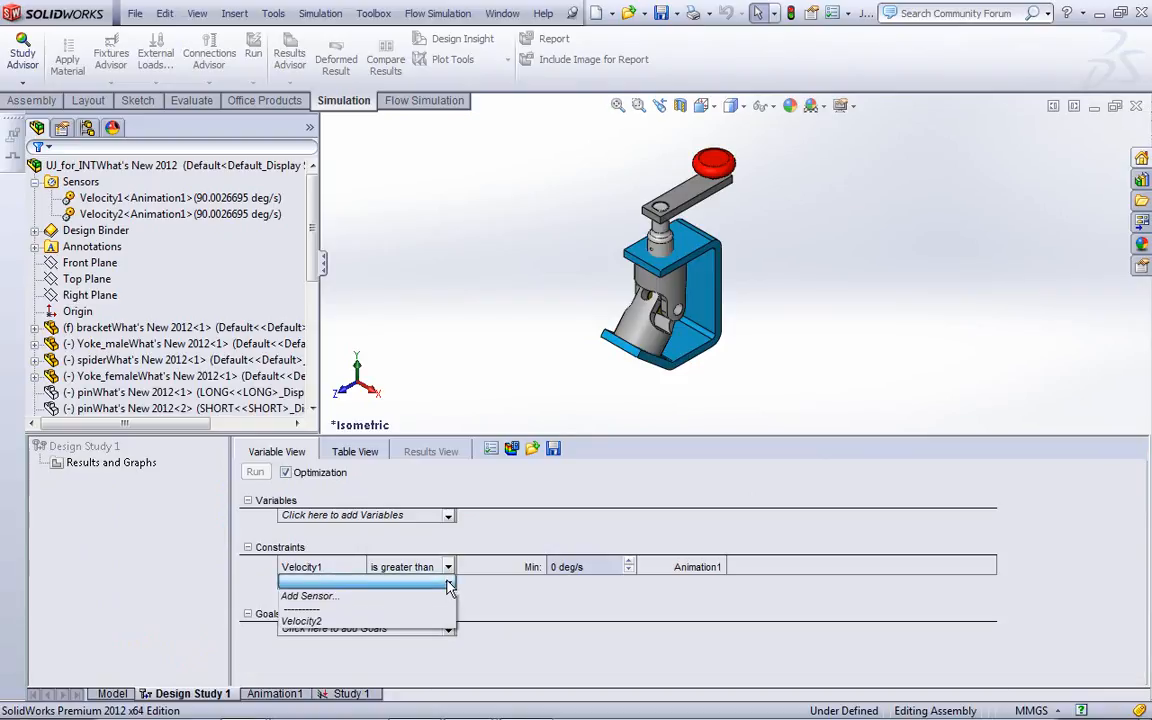
pyautogui.click(318, 621)
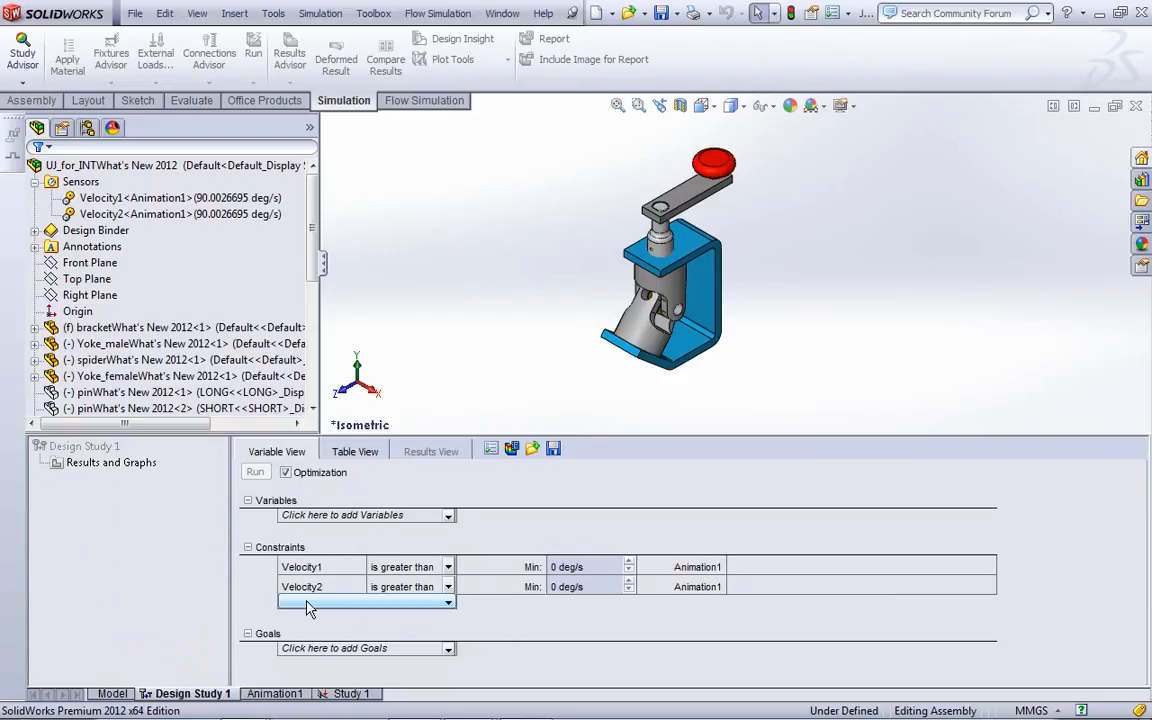
pyautogui.click(447, 516)
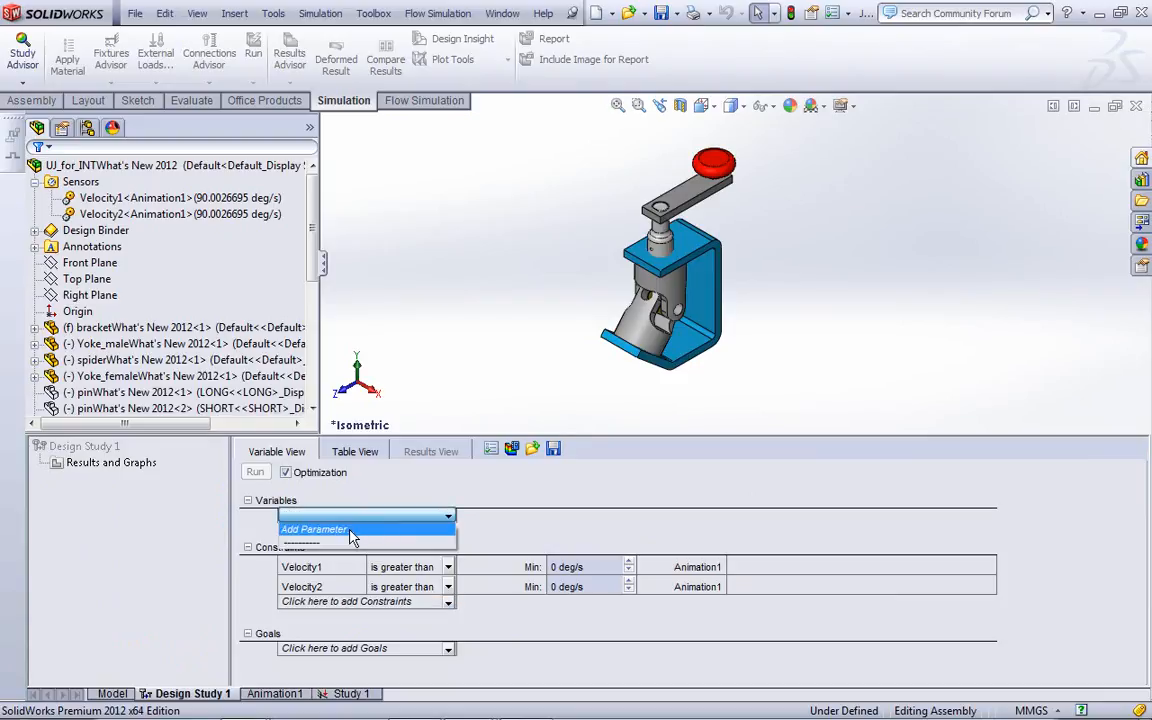
pyautogui.click(504, 524)
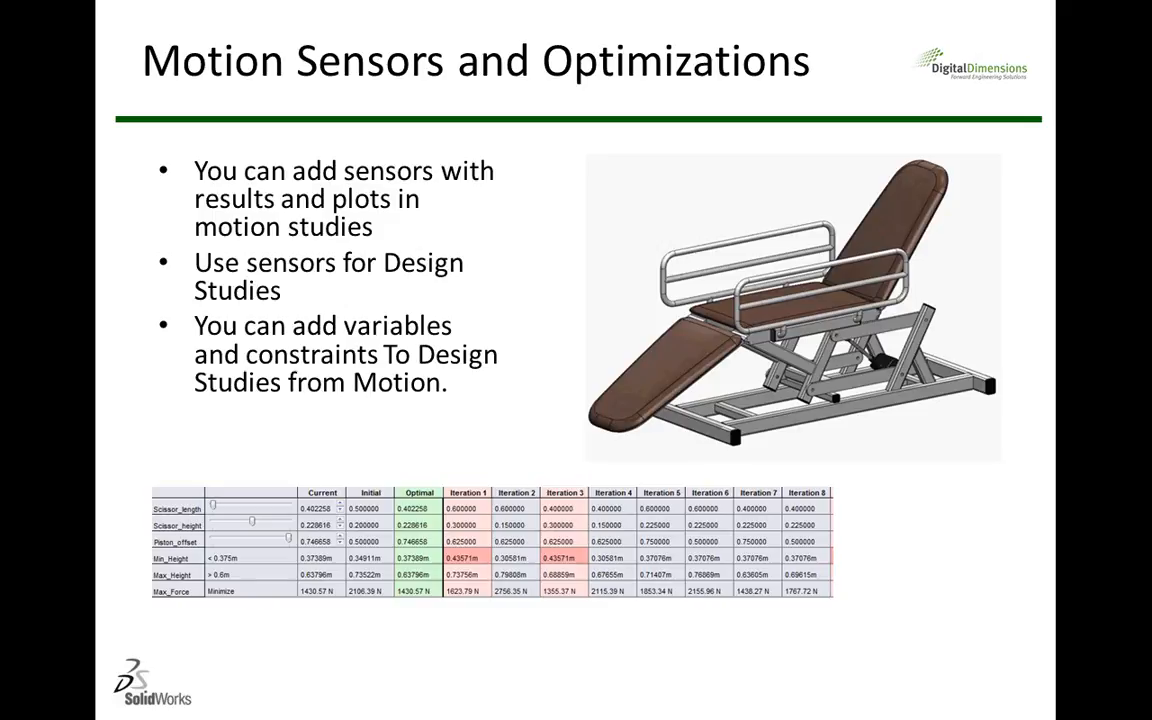
pyautogui.press('Right')
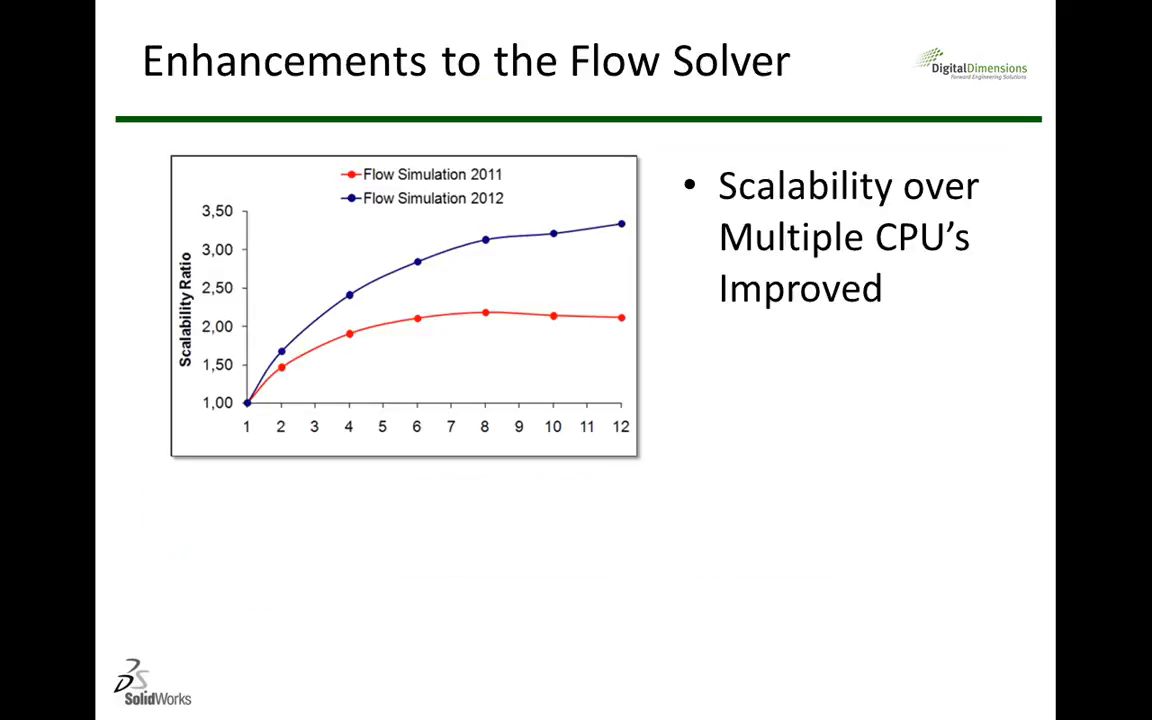
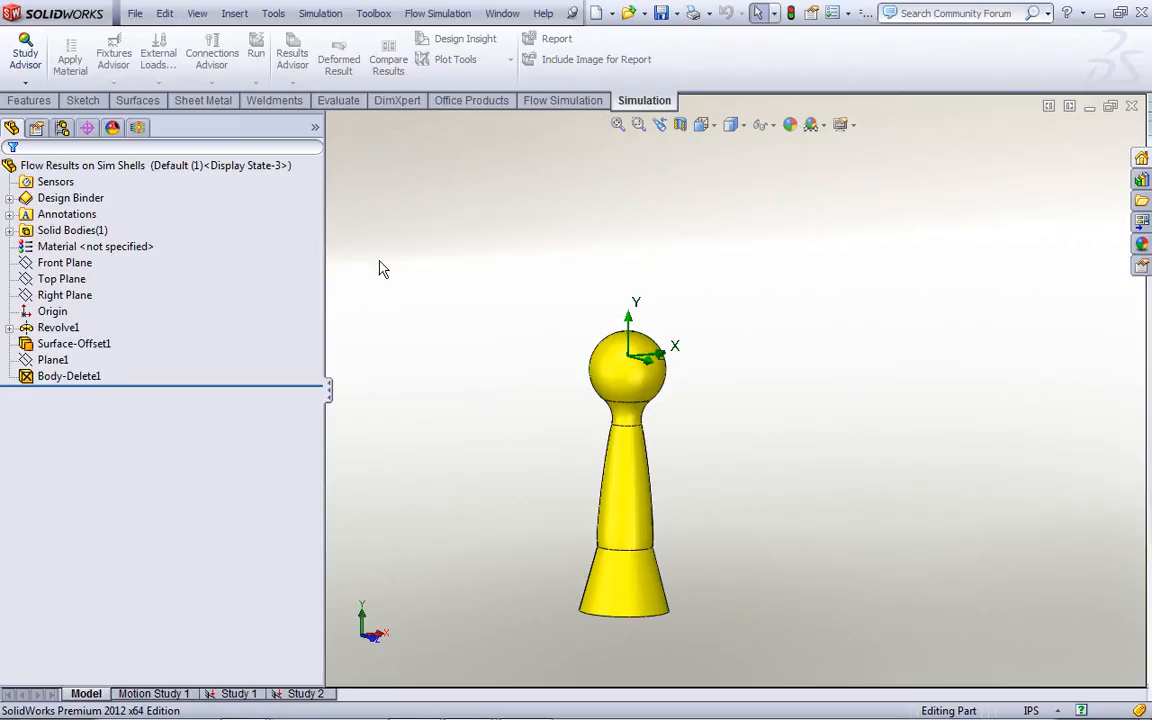
# Show the part's flow analysis tree and view the extent of the computational domain around the model.
pyautogui.click(138, 128)
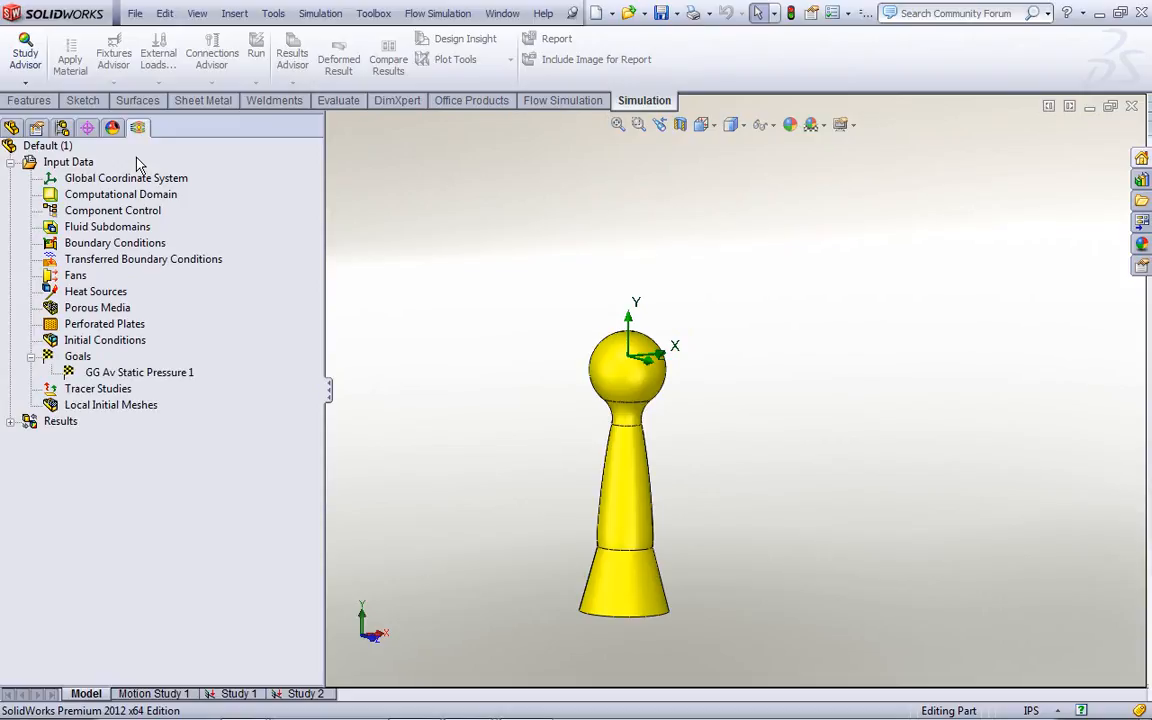
pyautogui.rightClick(93, 194)
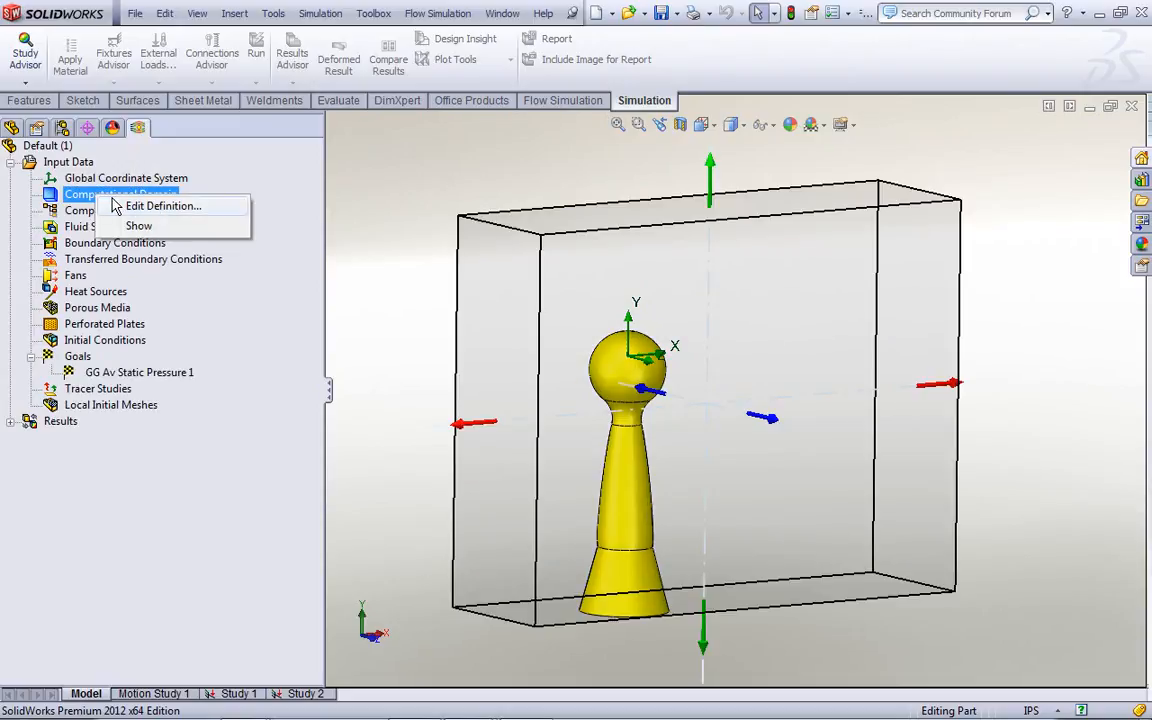
pyautogui.click(446, 299)
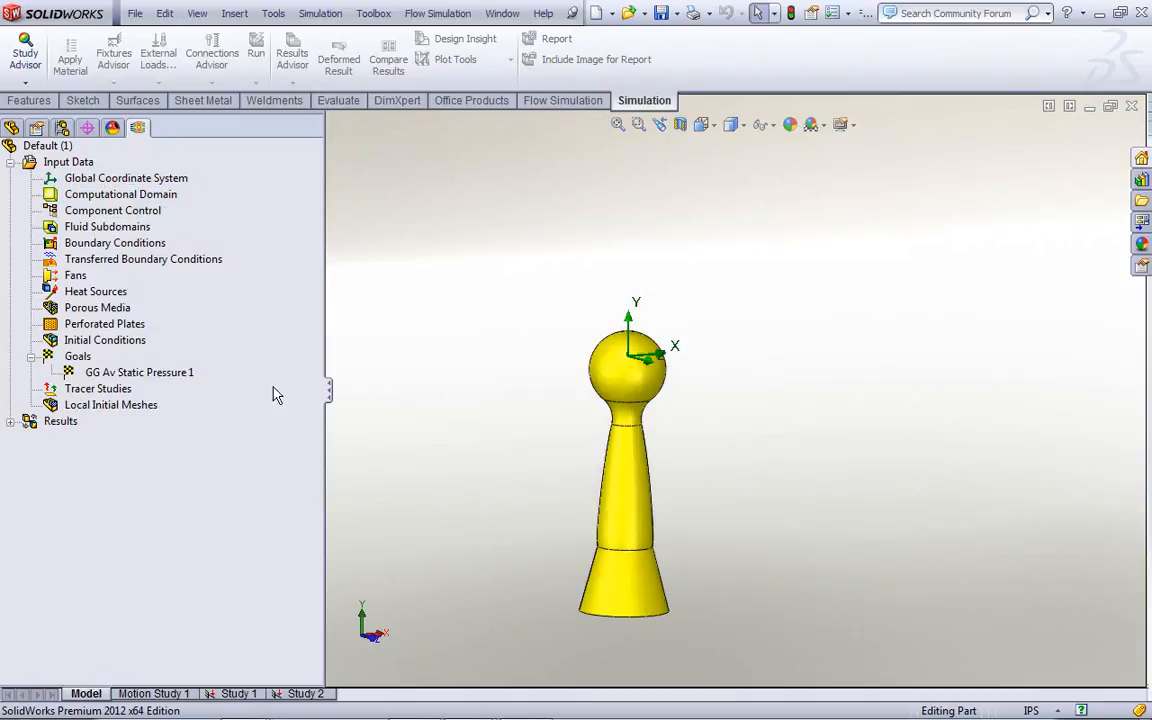
# Load the flow results file 1.fld and display Surface Plot 1 with pressure contours on all faces.
pyautogui.rightClick(60, 421)
pyautogui.click(11, 422)
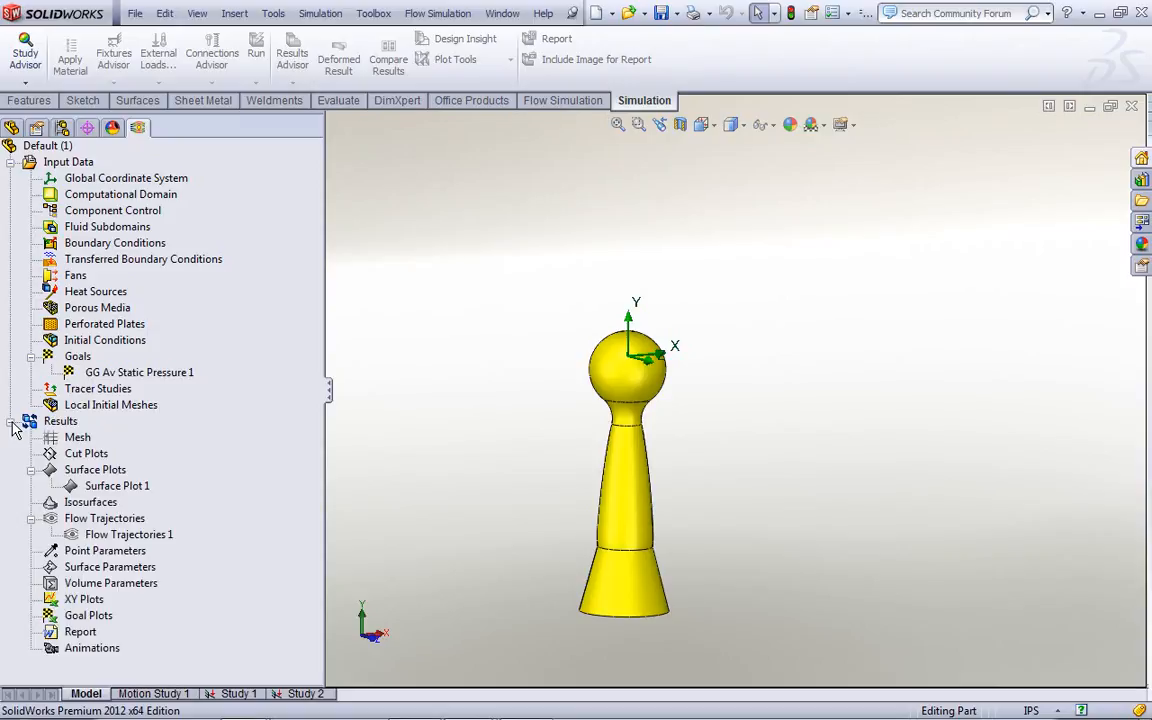
pyautogui.rightClick(60, 424)
pyautogui.click(100, 437)
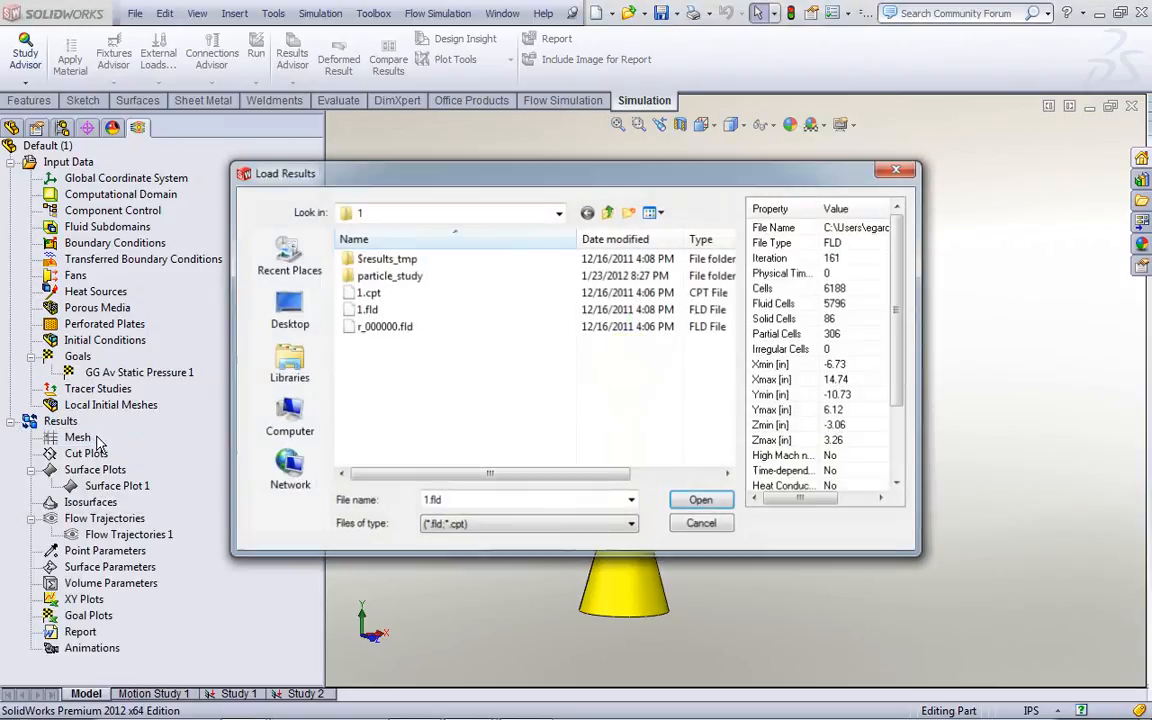
pyautogui.click(700, 501)
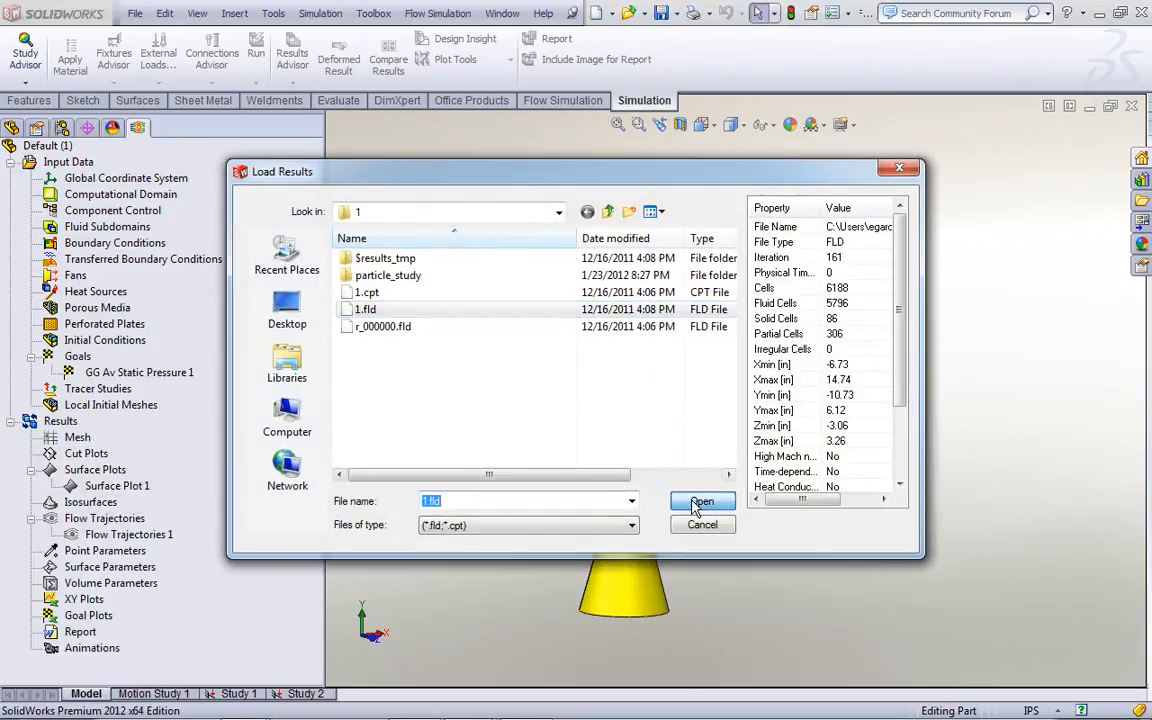
pyautogui.doubleClick(110, 486)
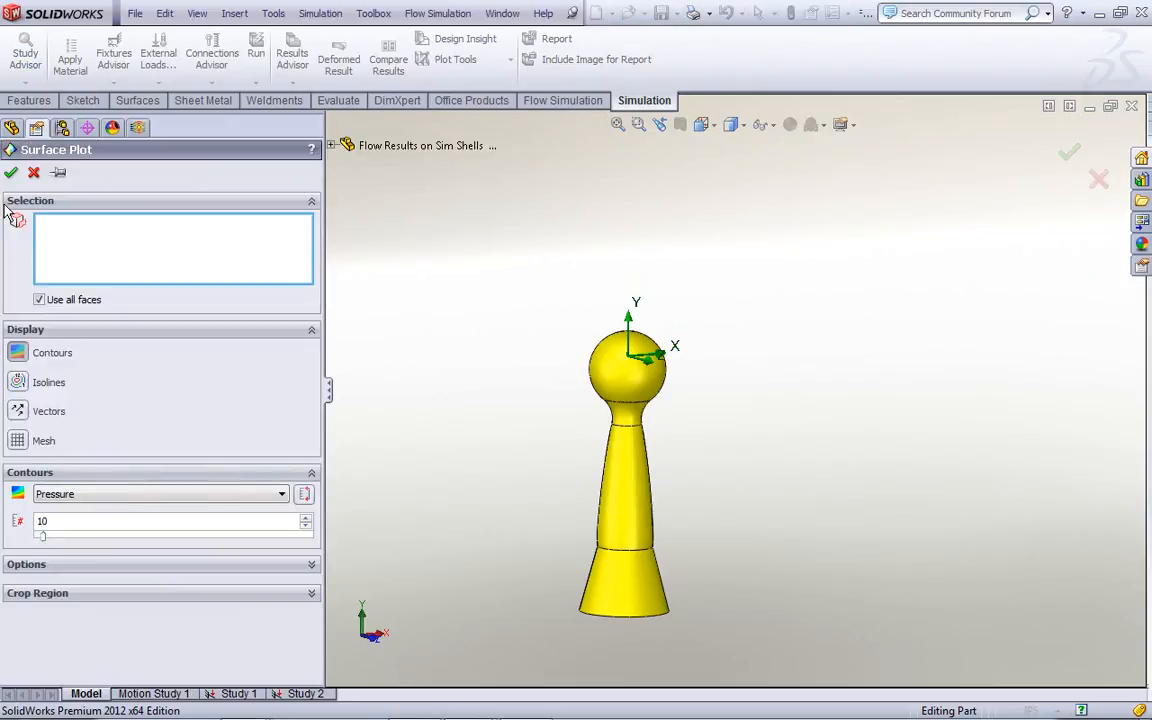
pyautogui.click(11, 172)
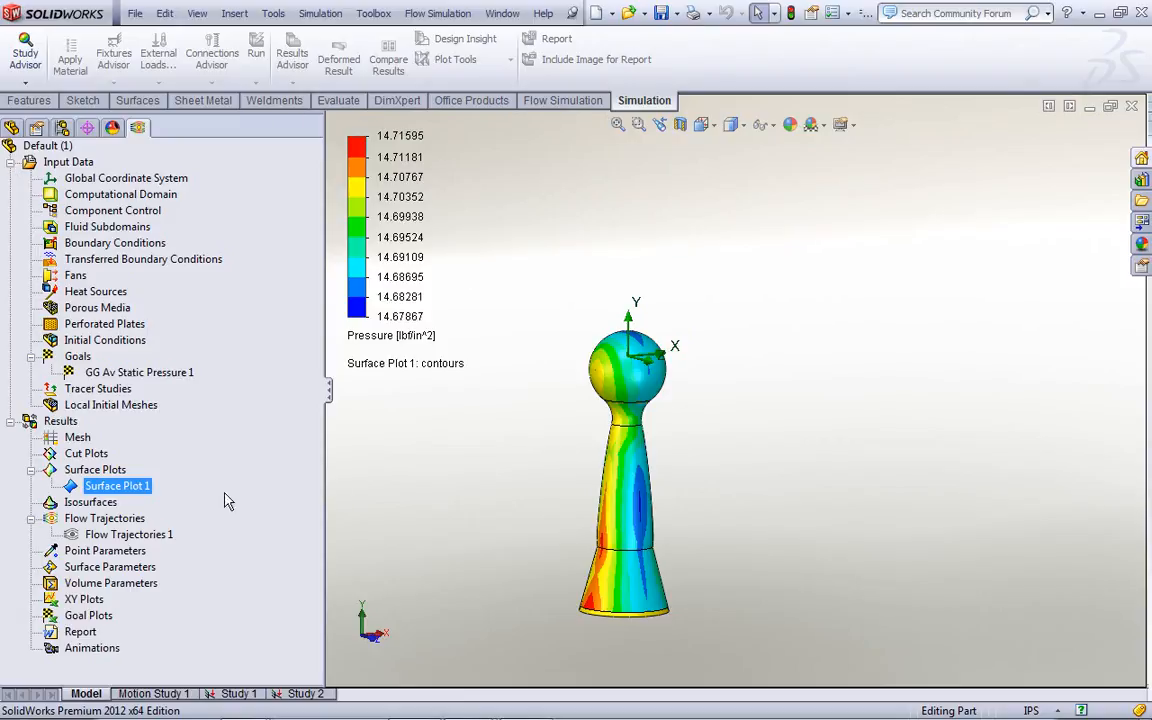
# Play an animation of Flow Trajectories 1 and close it without keeping it.
pyautogui.rightClick(95, 538)
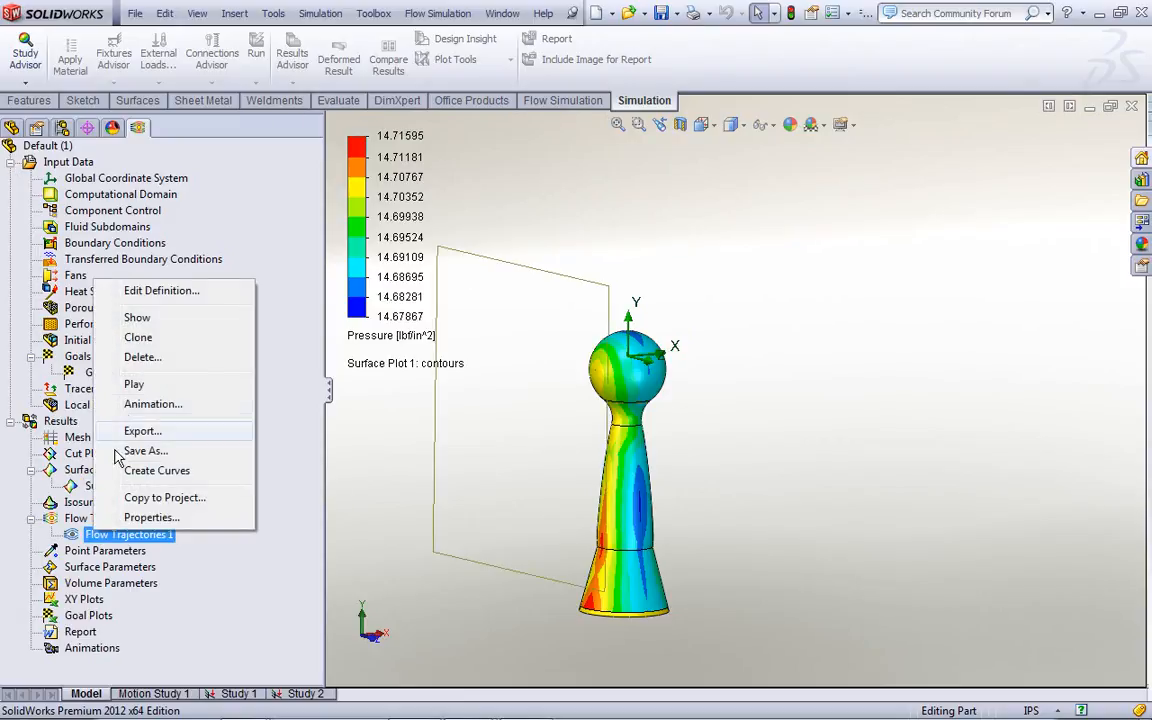
pyautogui.click(140, 405)
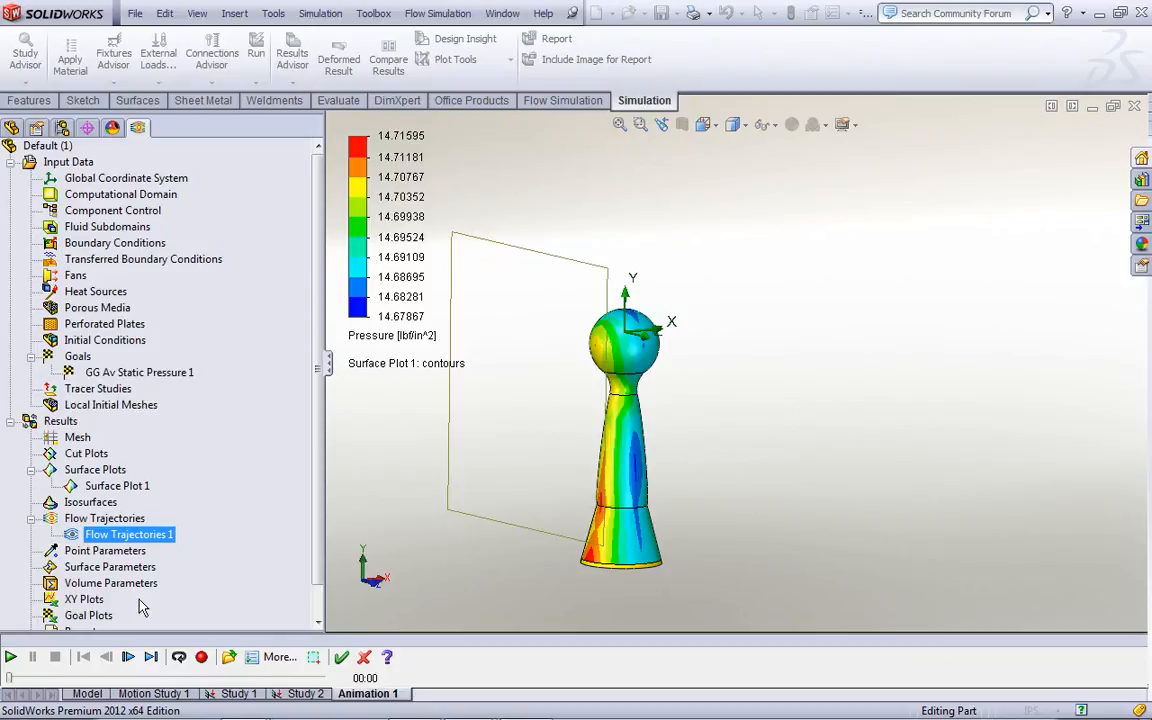
pyautogui.click(10, 657)
pyautogui.click(365, 658)
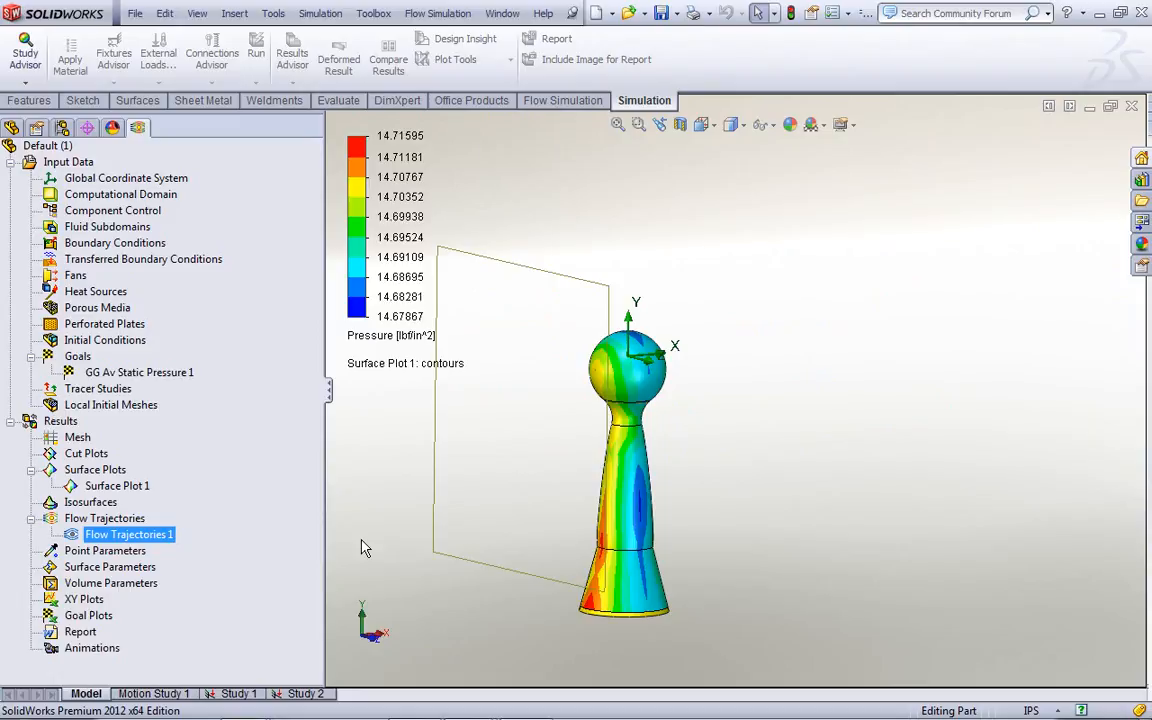
# Export the flow results to Simulation and switch to the part's Study 1.
pyautogui.click(448, 16)
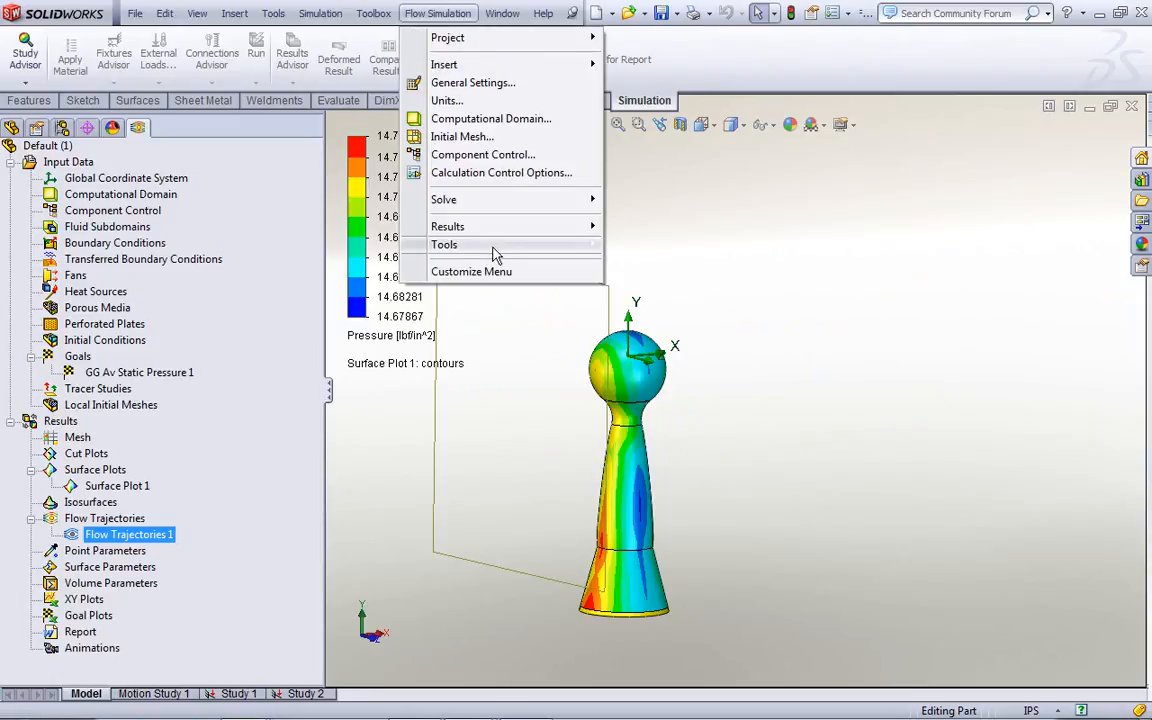
pyautogui.moveTo(527, 250)
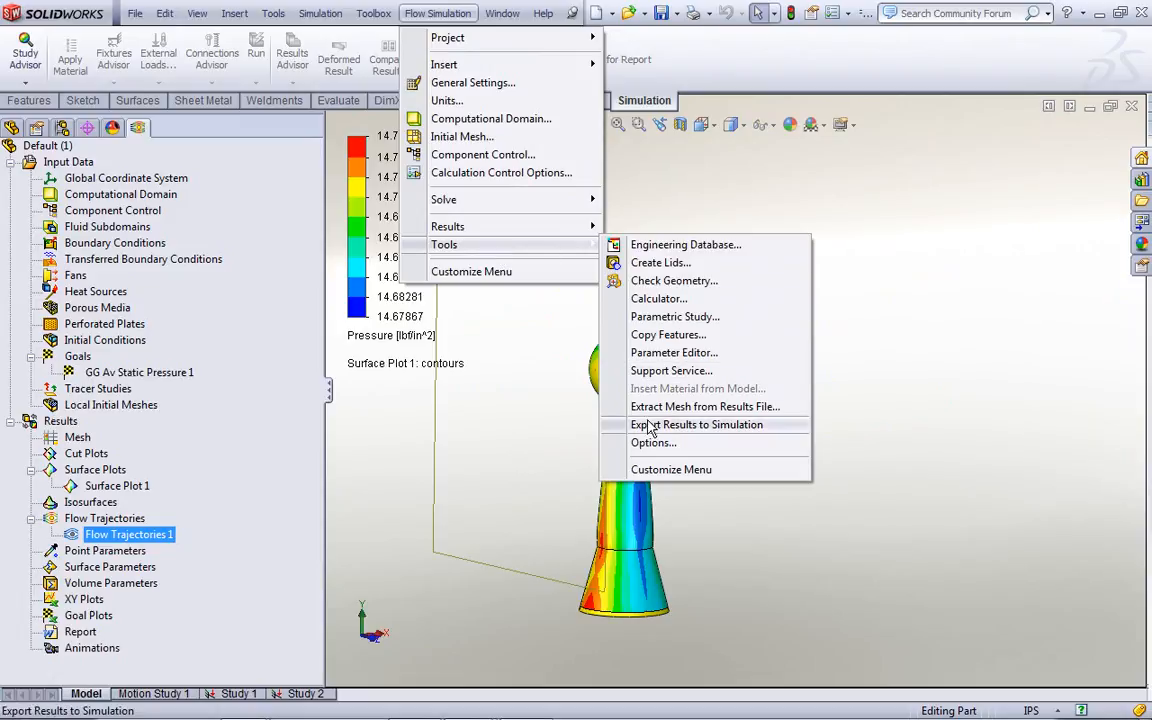
pyautogui.click(695, 428)
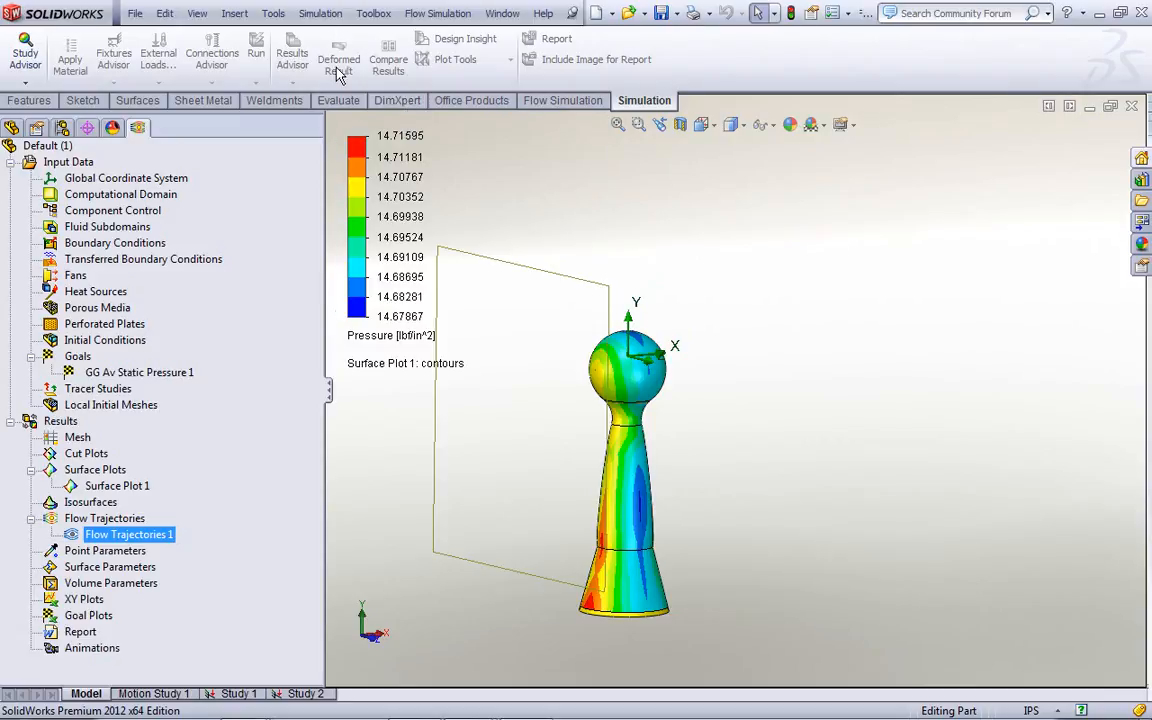
pyautogui.click(239, 697)
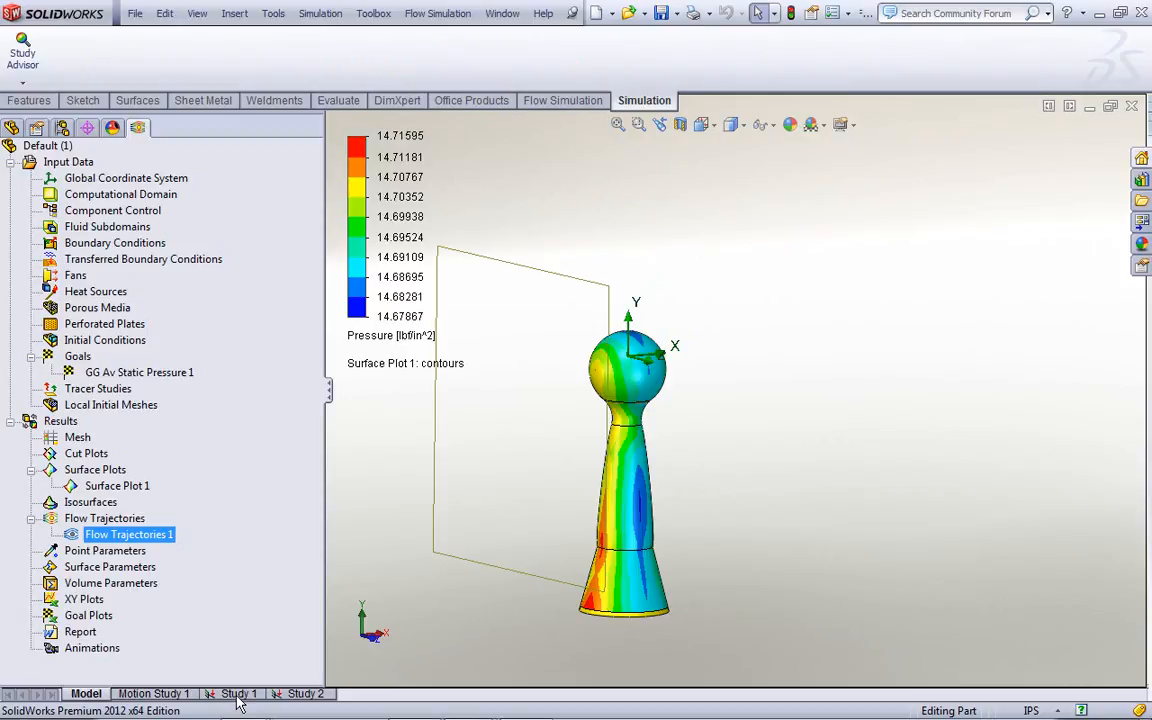
# Create a new static study named Import Flow Results.
pyautogui.click(320, 13)
pyautogui.click(314, 38)
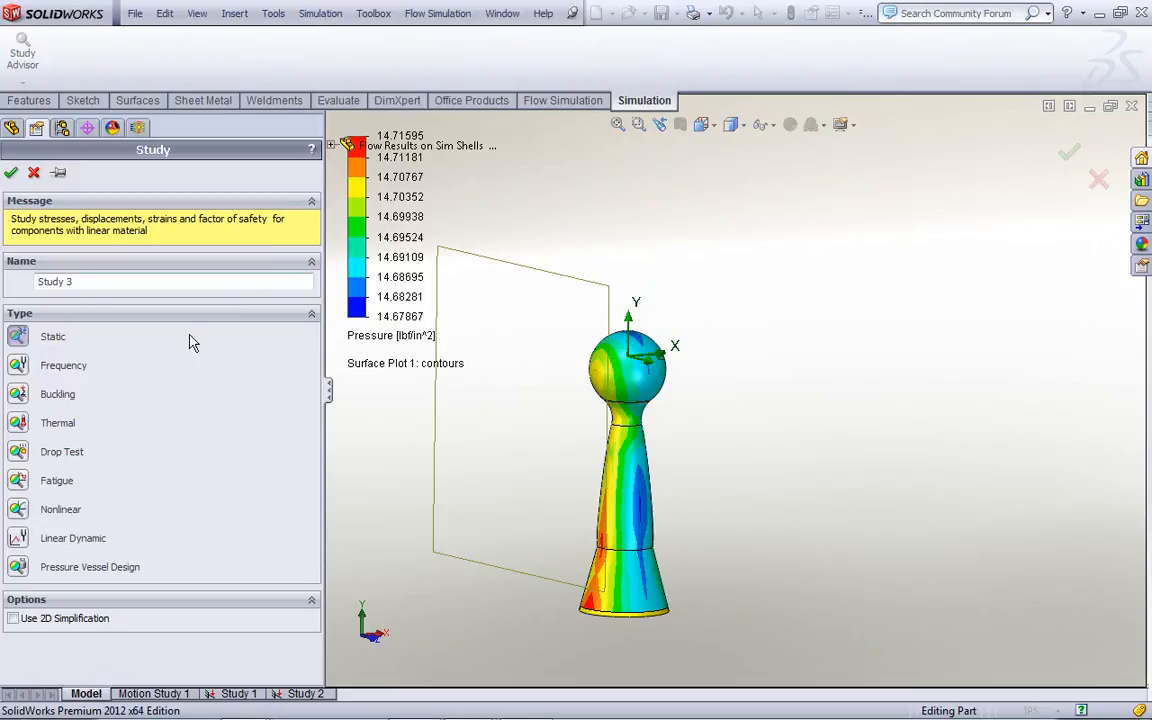
pyautogui.moveTo(82, 284); pyautogui.dragTo(5, 276)
pyautogui.write('Import Flow Results')
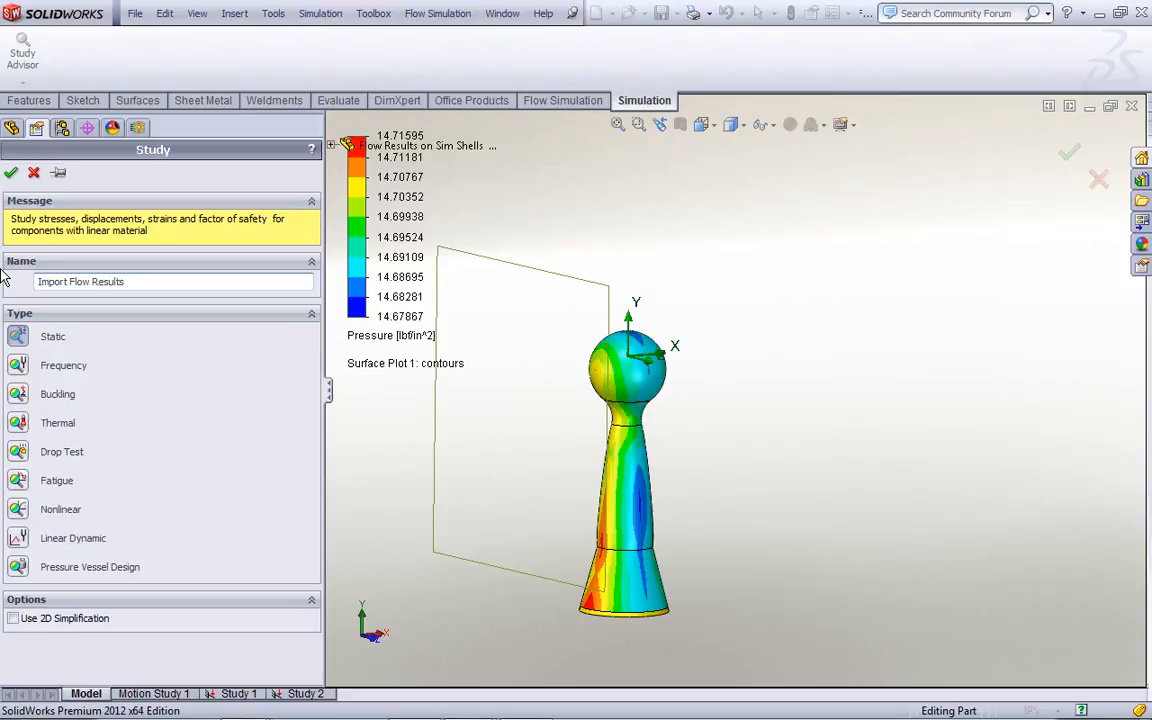
pyautogui.click(11, 172)
# Assign the Alloy Steel material to the part in the Import Flow Results study.
pyautogui.rightClick(33, 334)
pyautogui.click(118, 344)
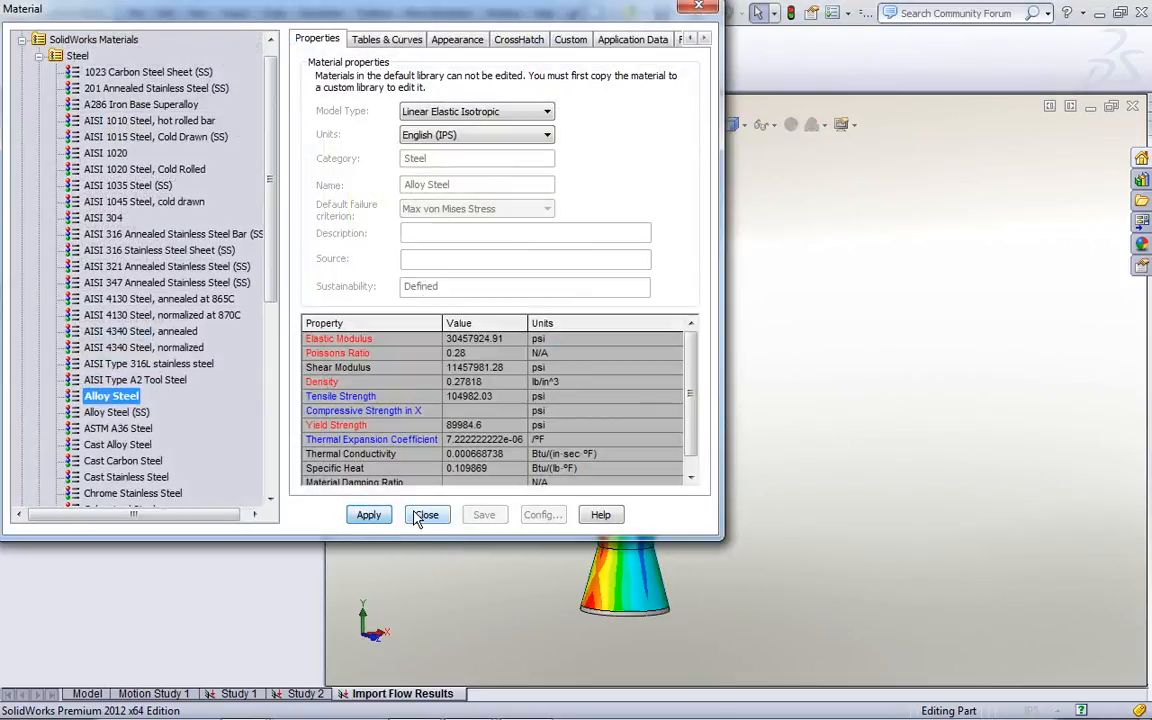
pyautogui.click(425, 515)
# Add flow effects to the study's external loads, including fluid pressure from the 1.fld results file with its own reference pressure.
pyautogui.click(90, 333)
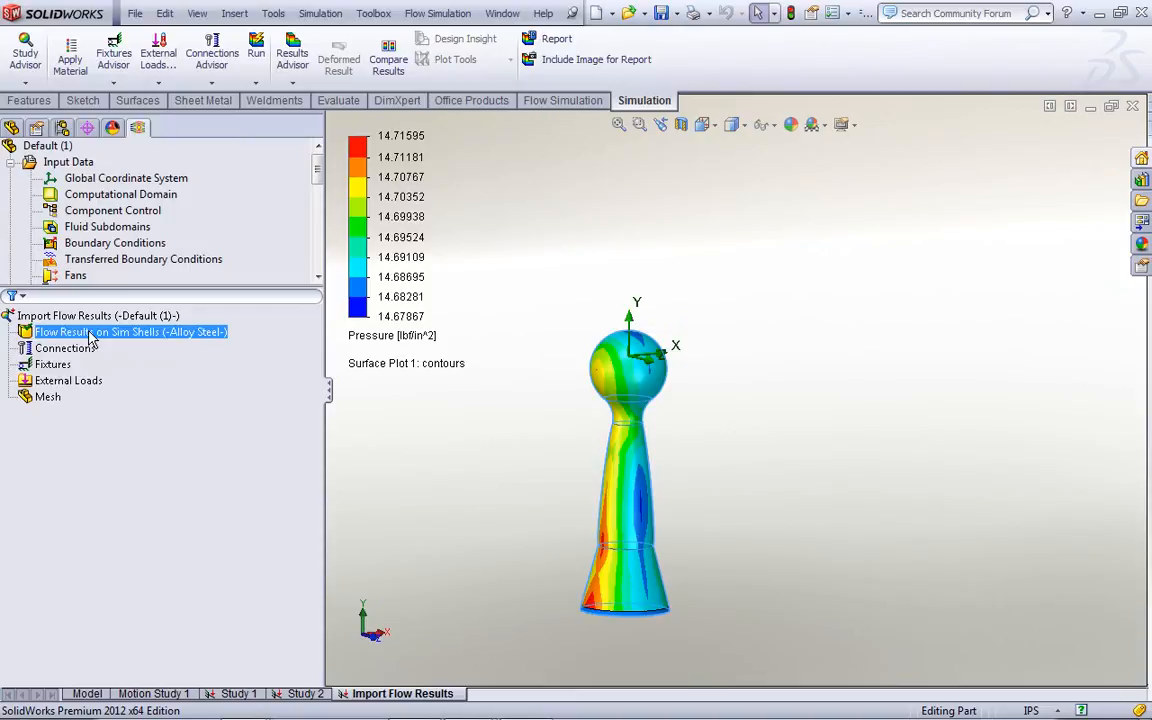
pyautogui.click(70, 348)
pyautogui.click(62, 381)
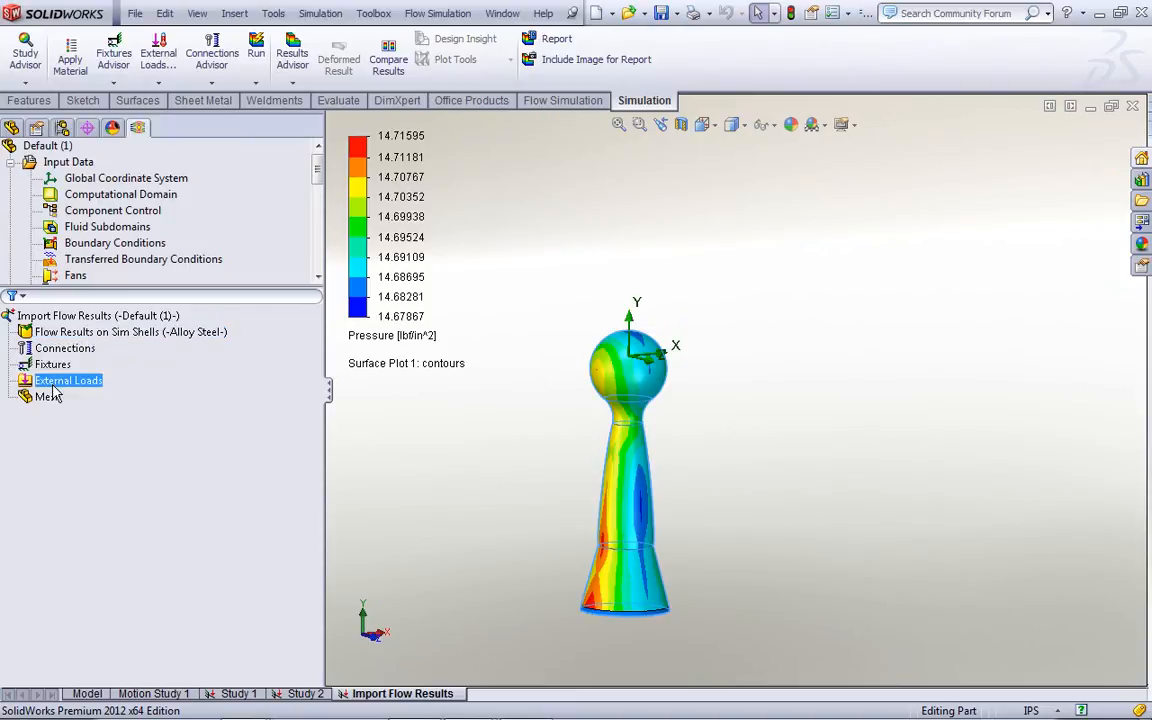
pyautogui.rightClick(52, 382)
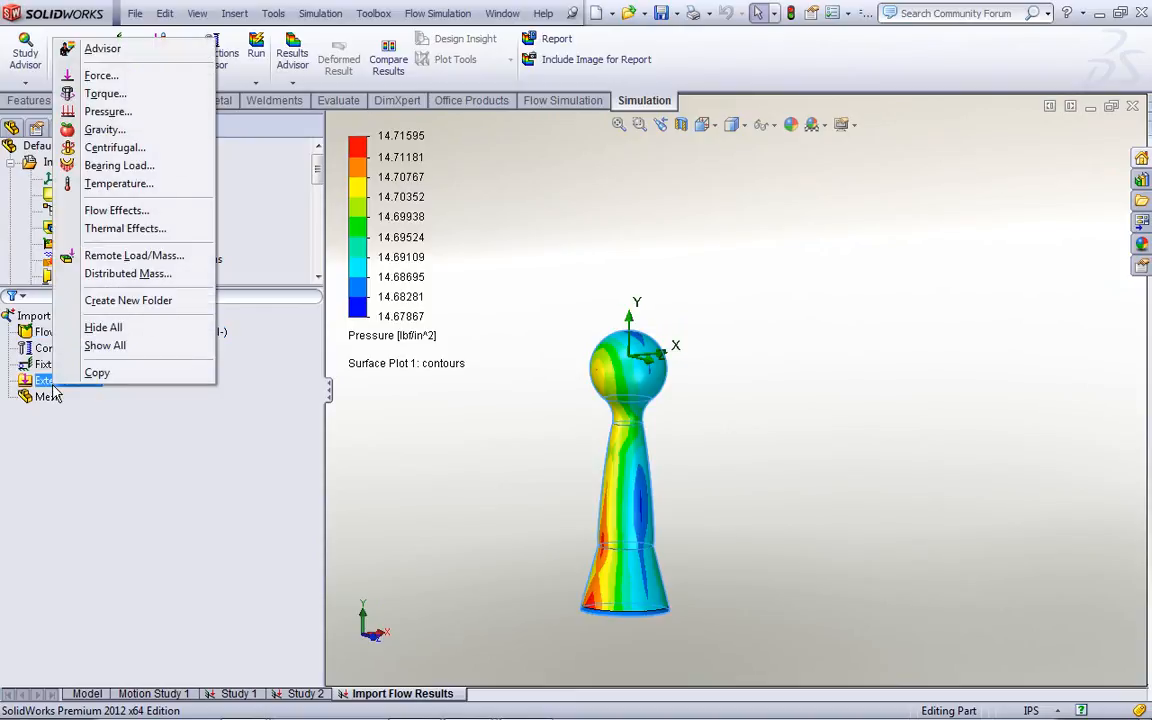
pyautogui.click(100, 211)
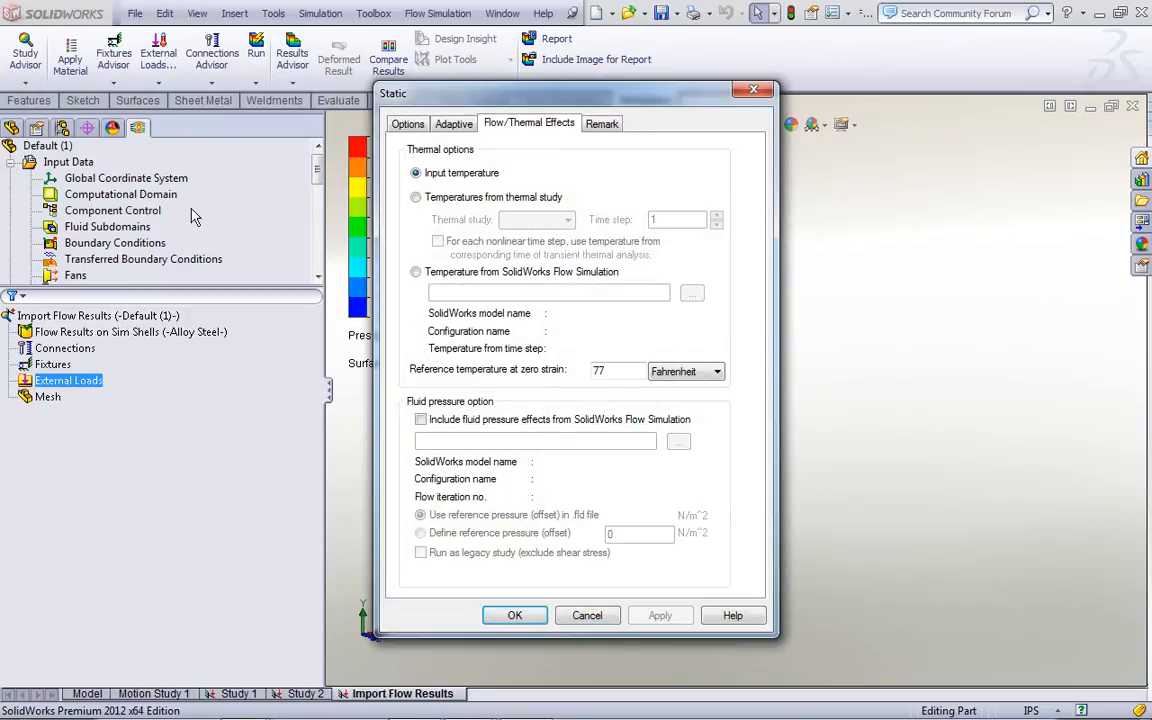
pyautogui.click(421, 420)
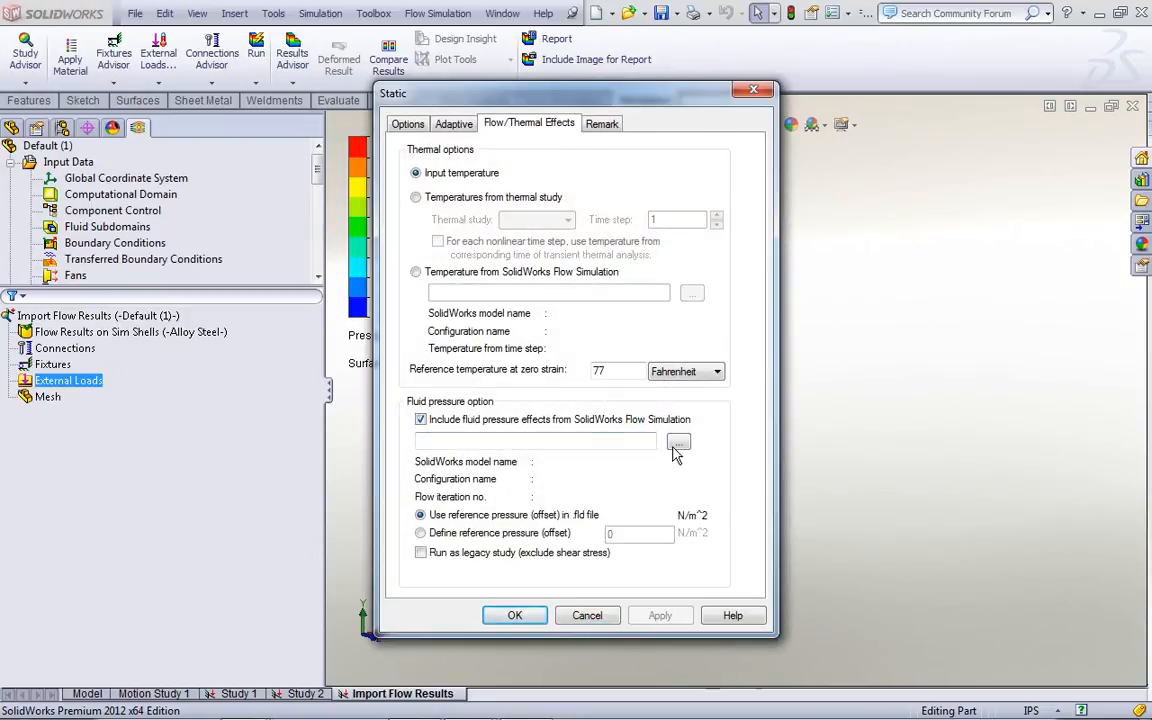
pyautogui.click(678, 443)
pyautogui.click(470, 294)
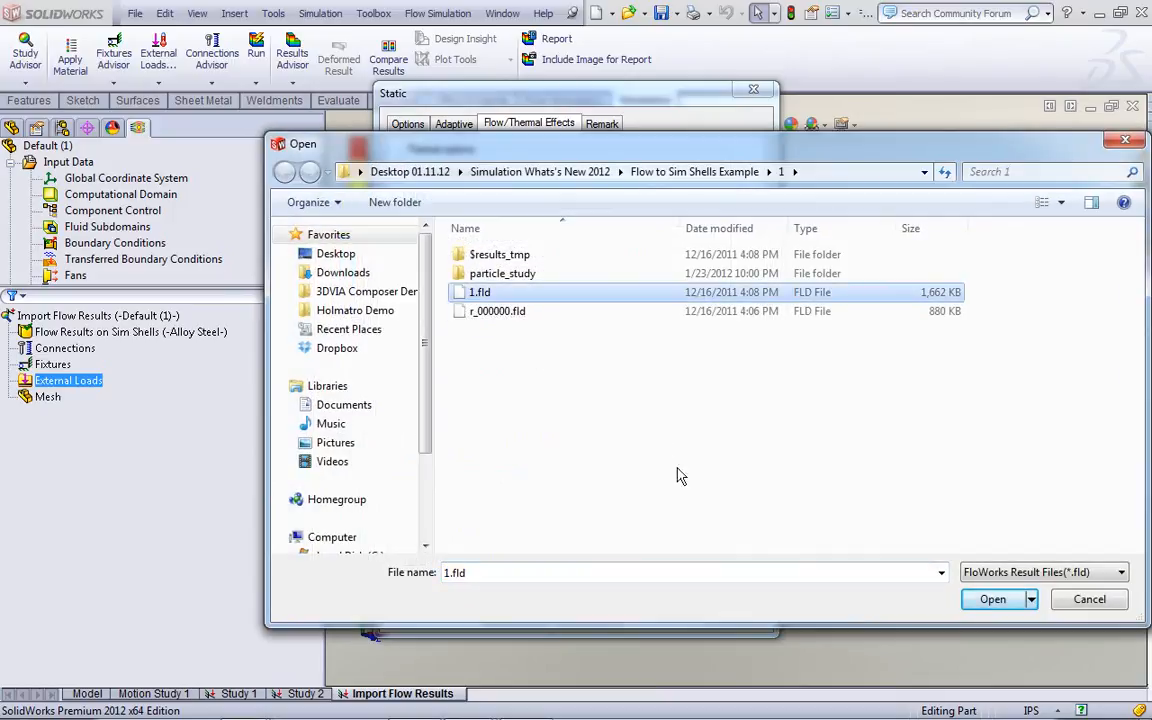
pyautogui.click(993, 601)
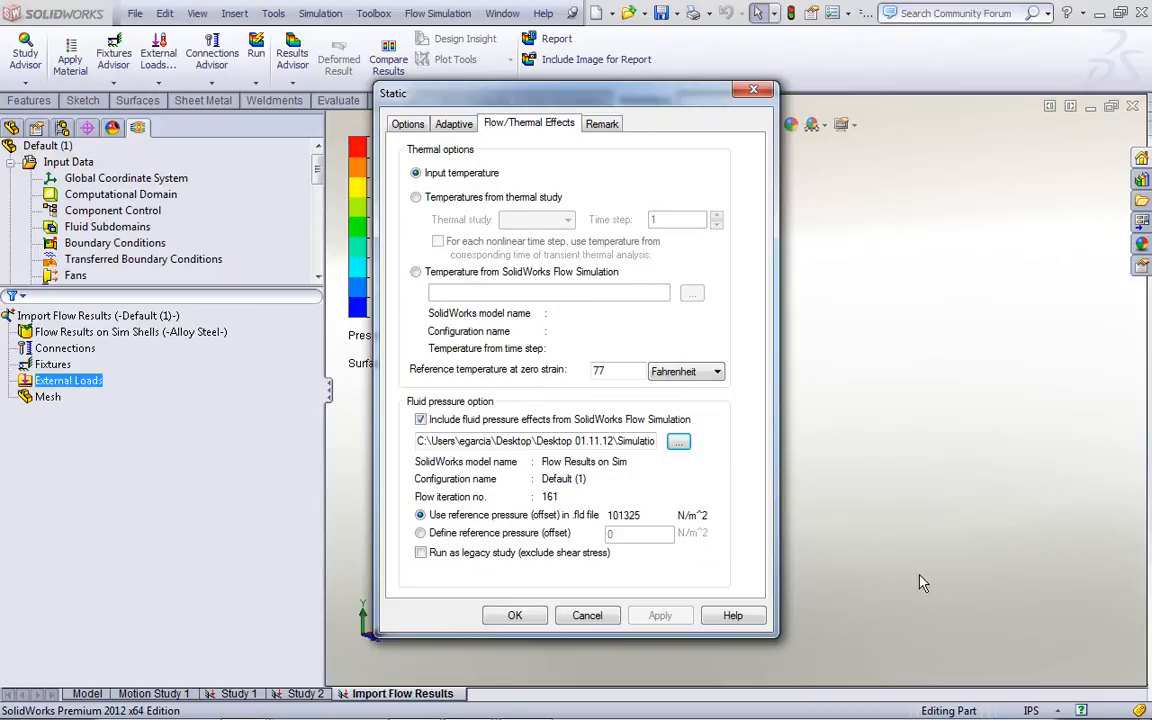
pyautogui.click(533, 625)
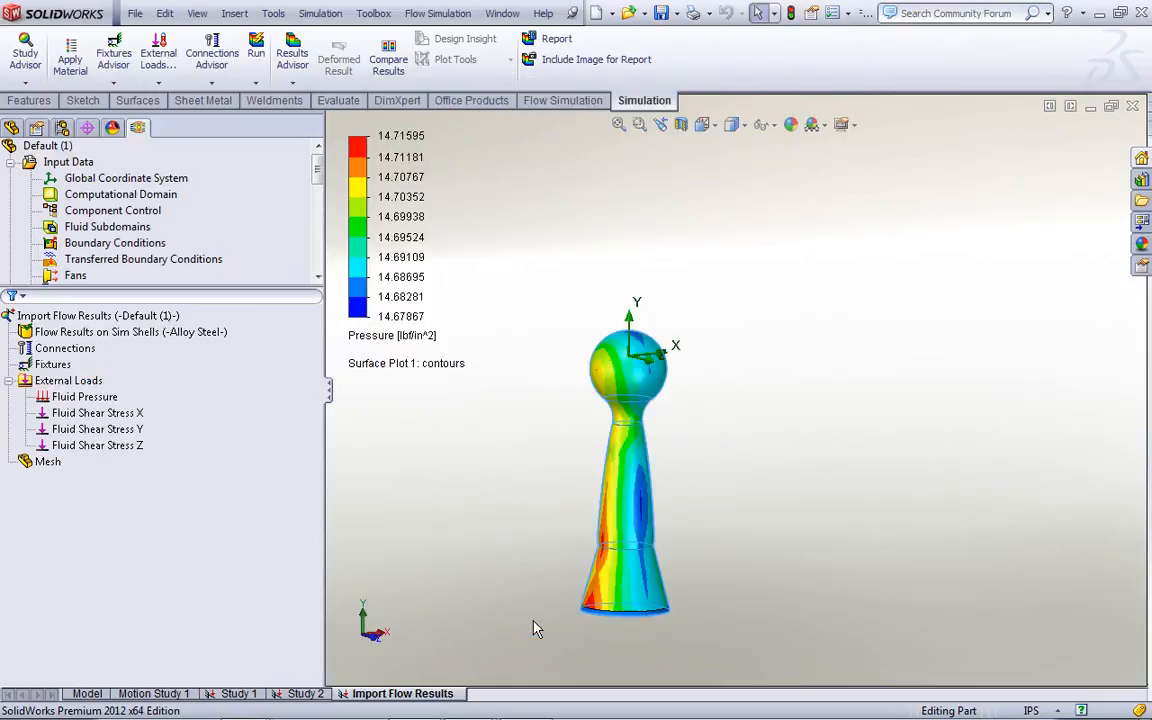
# Copy the fixtures from Study 1 into the Import Flow Results study.
pyautogui.click(52, 446)
pyautogui.click(238, 693)
pyautogui.click(52, 381)
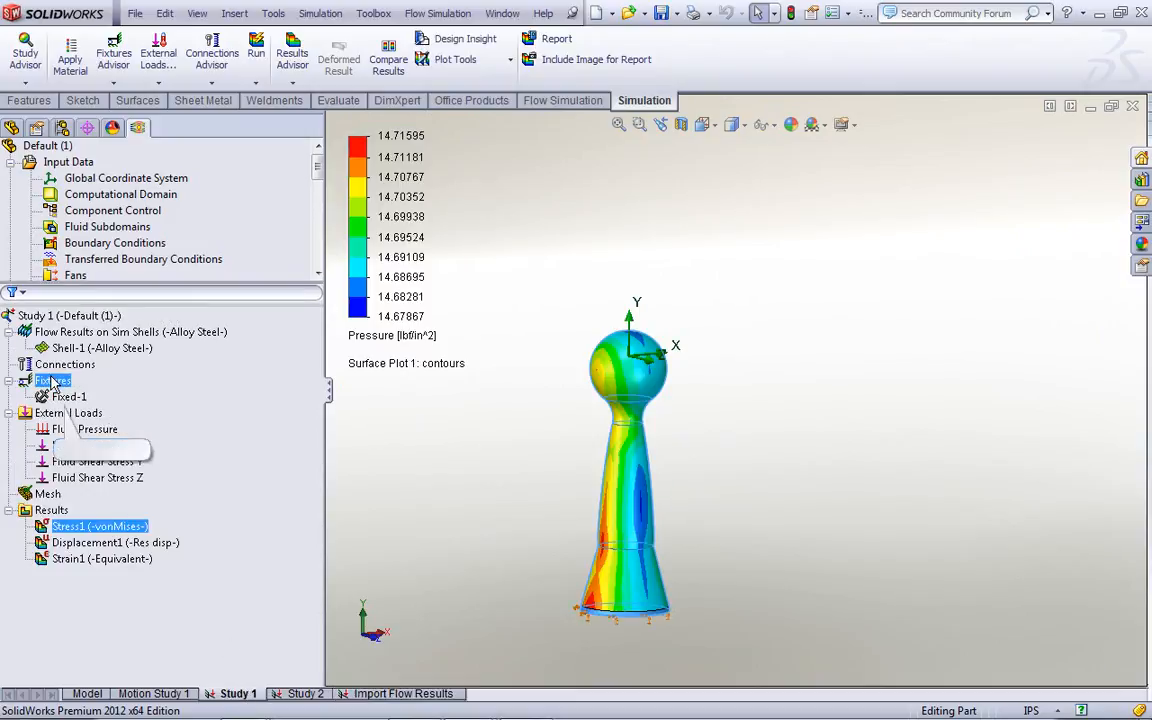
pyautogui.click(422, 694)
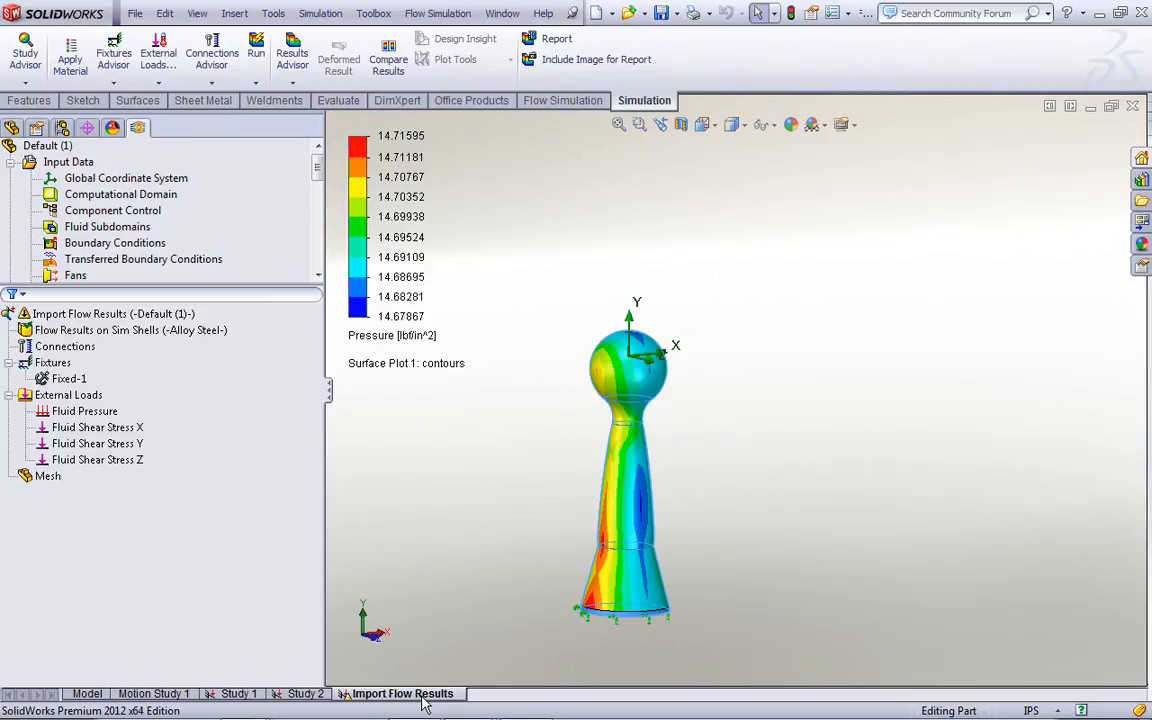
# Copy the mesh from Study 1 into the Import Flow Results study and run that study.
pyautogui.click(250, 694)
pyautogui.click(47, 492)
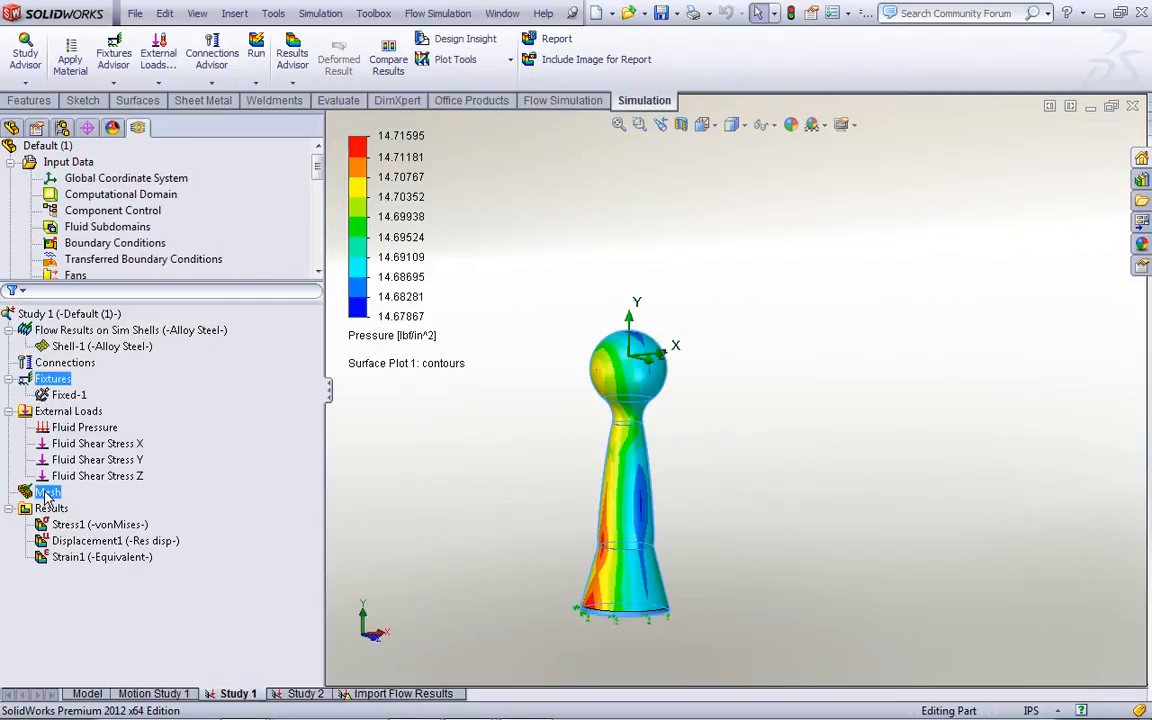
pyautogui.click(392, 694)
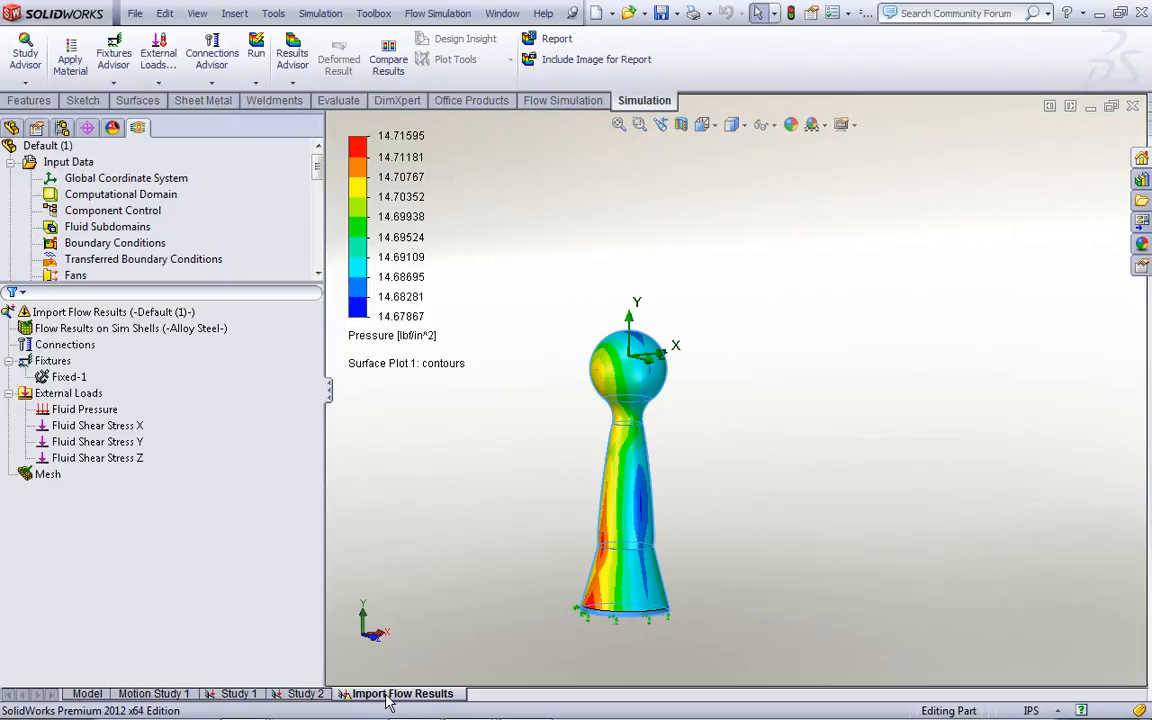
pyautogui.rightClick(105, 314)
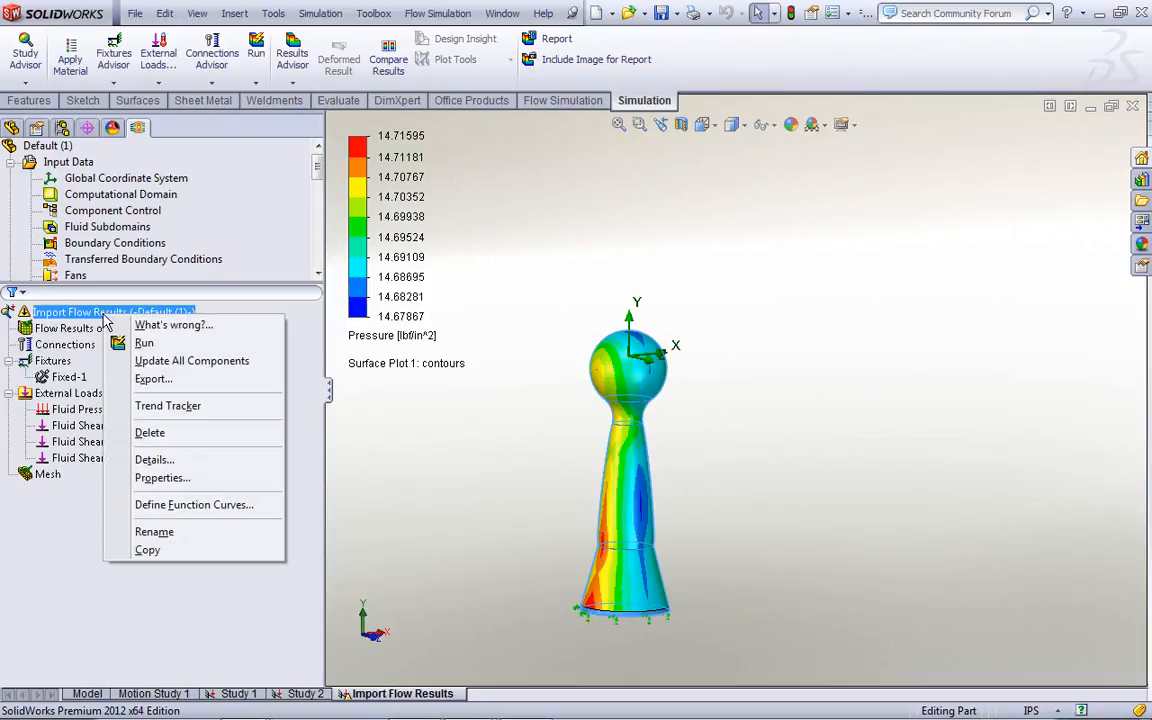
pyautogui.click(147, 342)
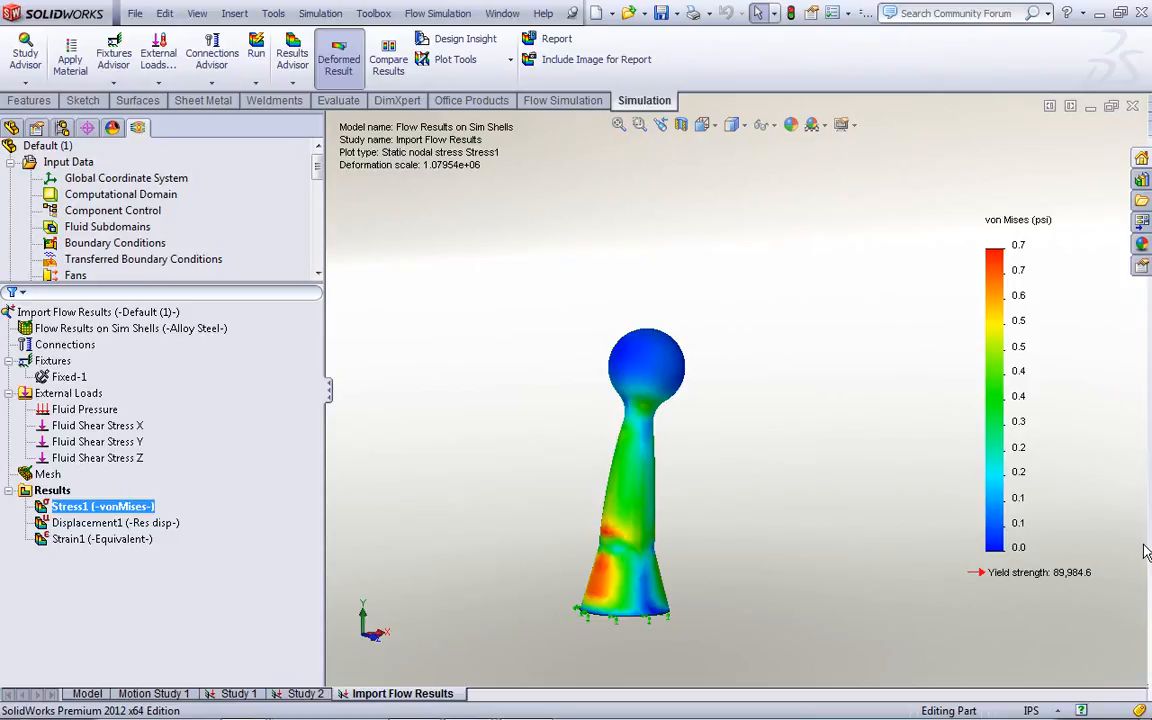
# Return to the model's flow pressure plot, shift its legend slightly inward and shrink the legend's height.
pyautogui.click(87, 693)
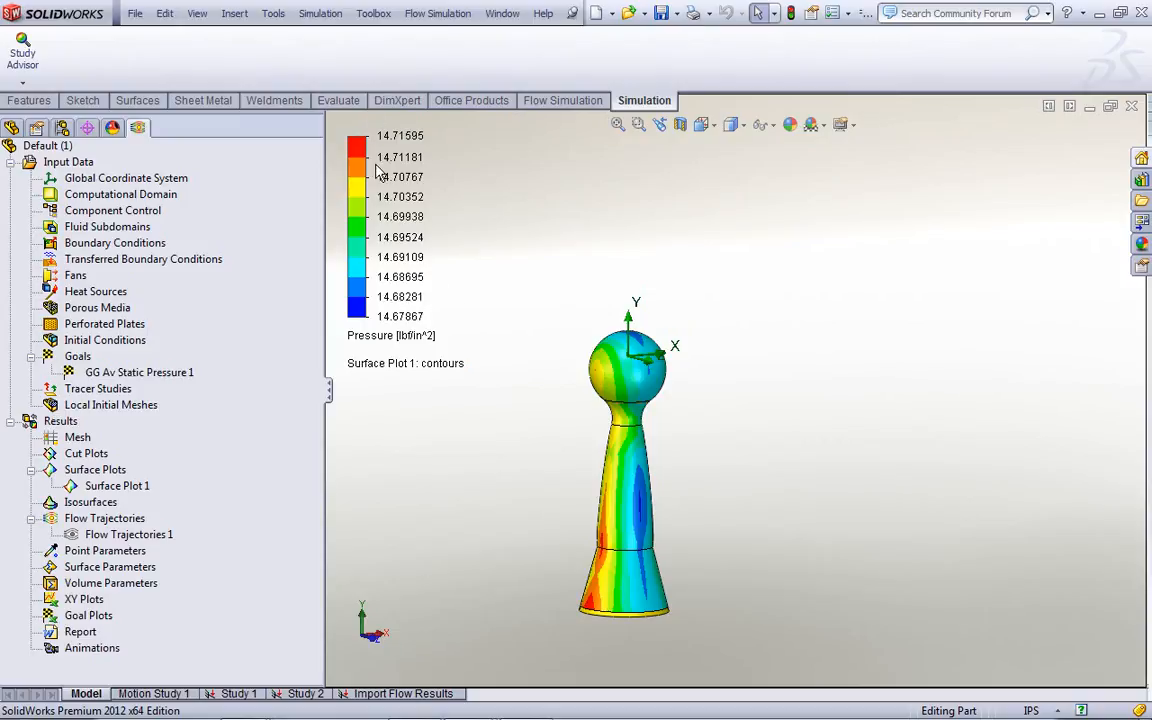
pyautogui.click(355, 306)
pyautogui.moveTo(355, 306); pyautogui.dragTo(372, 329)
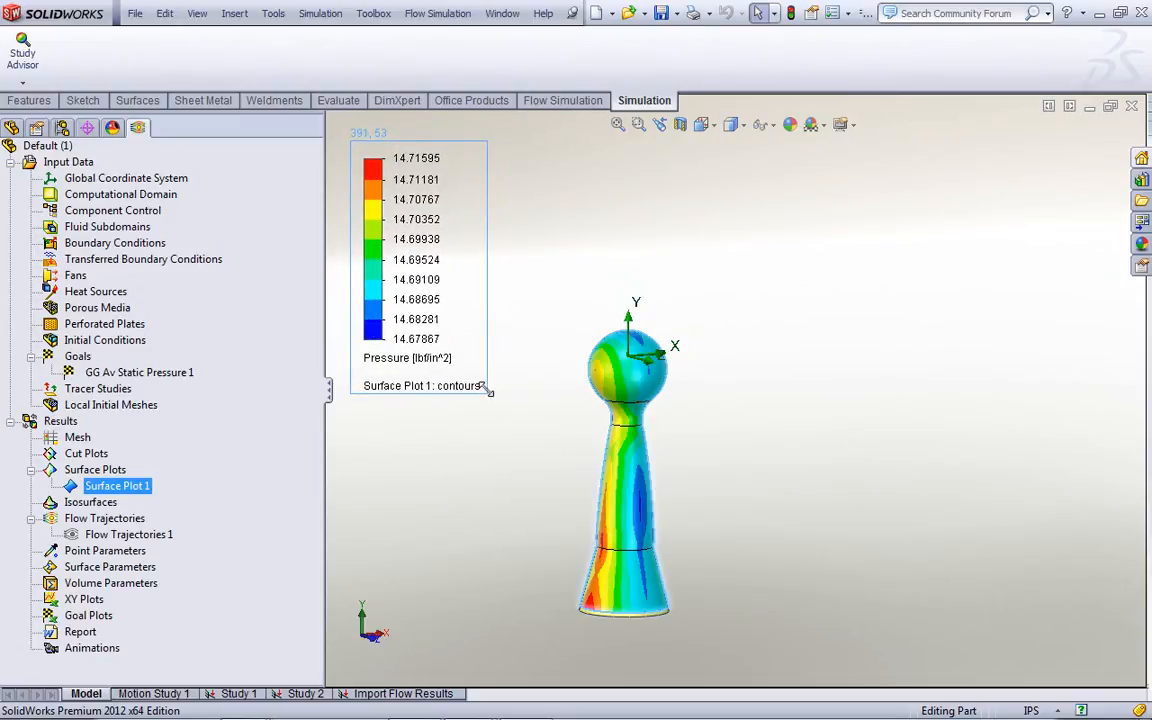
pyautogui.moveTo(485, 390)
pyautogui.mouseDown()
pyautogui.moveTo(529, 451)
pyautogui.moveTo(488, 420)
pyautogui.moveTo(478, 272)
pyautogui.moveTo(480, 414)
pyautogui.moveTo(497, 375)
pyautogui.moveTo(487, 366)
pyautogui.mouseUp()
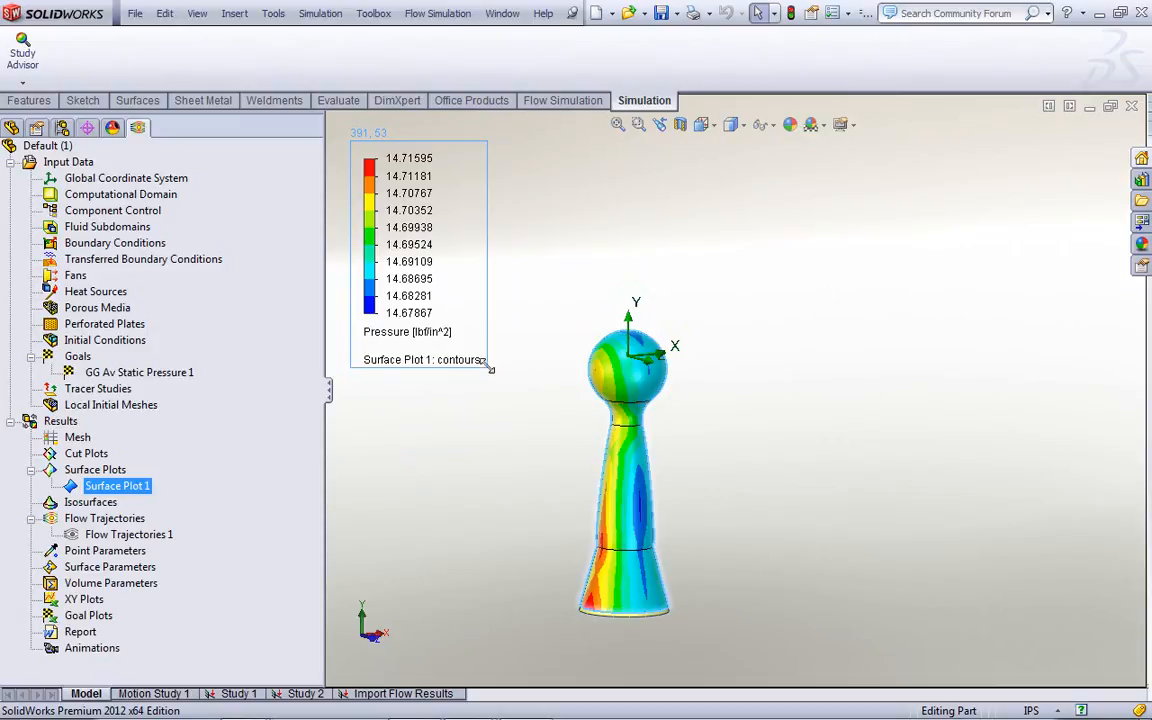
# Adjust the pressure legend to 13 levels directly on the plot and check the level count in the Color Bar settings.
pyautogui.moveTo(368, 222)
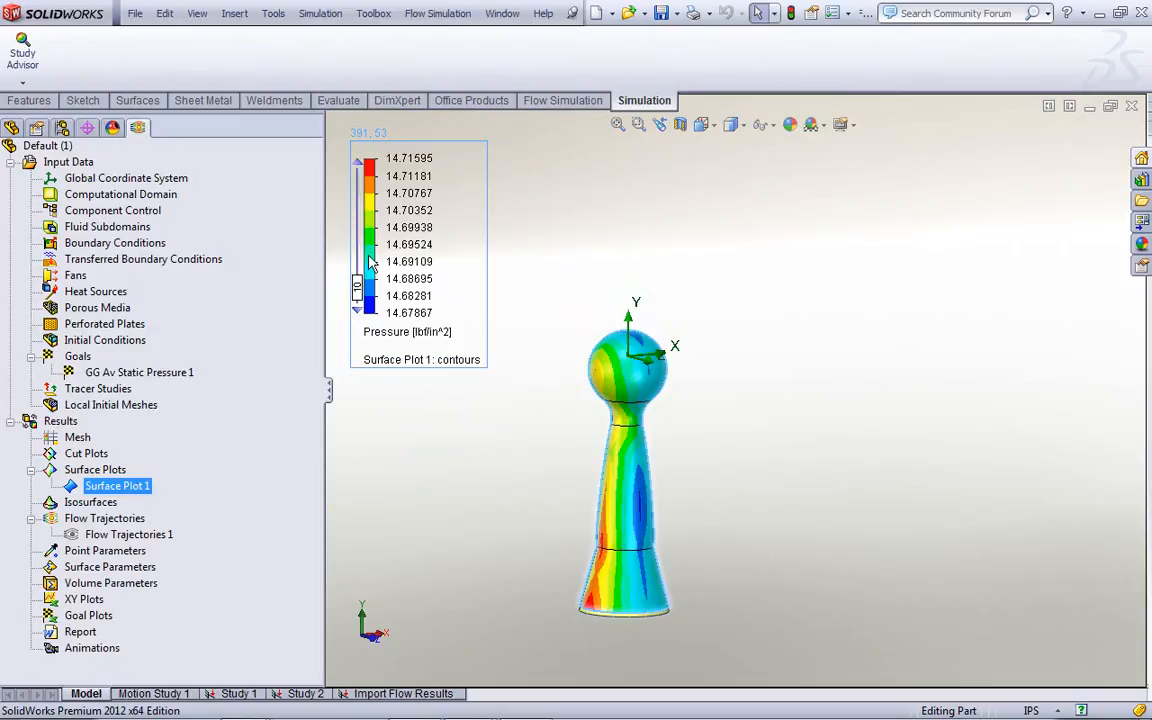
pyautogui.click(357, 163)
pyautogui.click(357, 163)
pyautogui.click(357, 163)
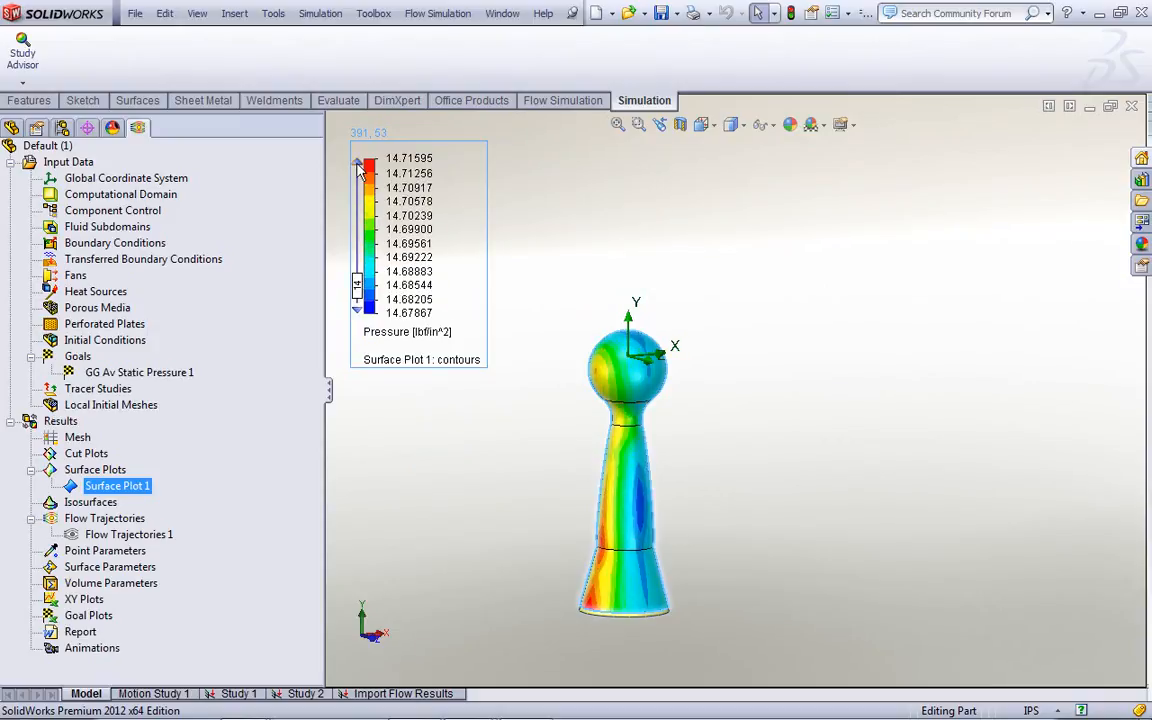
pyautogui.moveTo(360, 300)
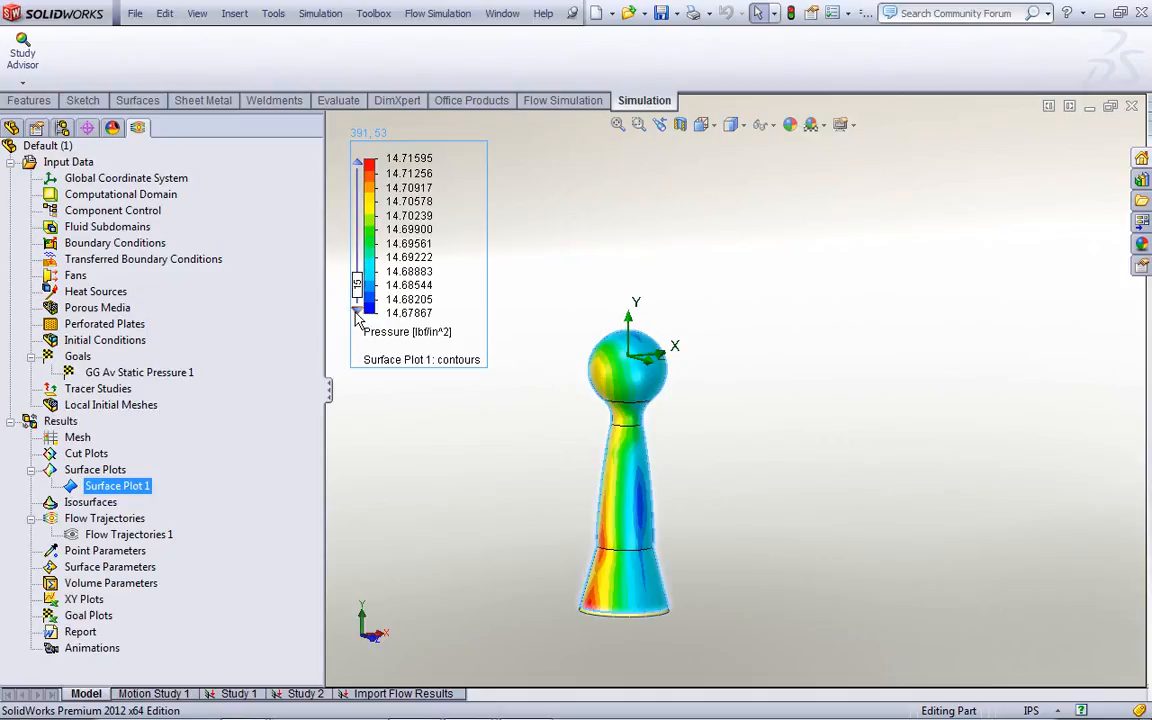
pyautogui.click(357, 311)
pyautogui.click(357, 311)
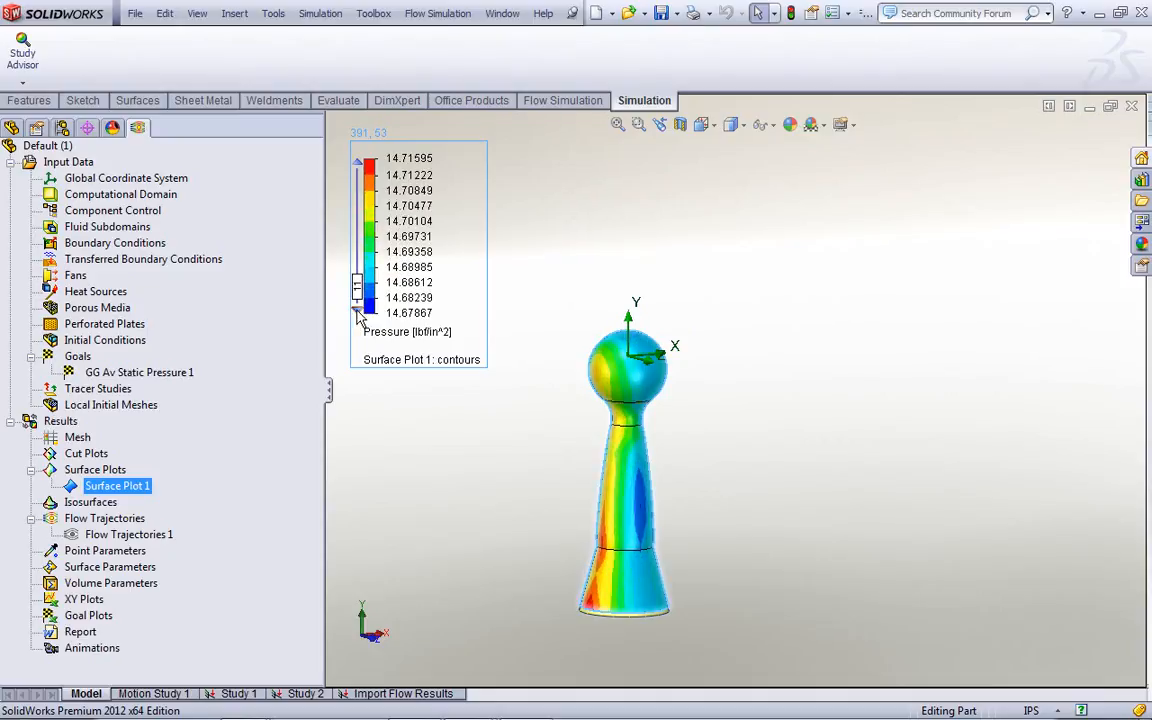
pyautogui.click(356, 164)
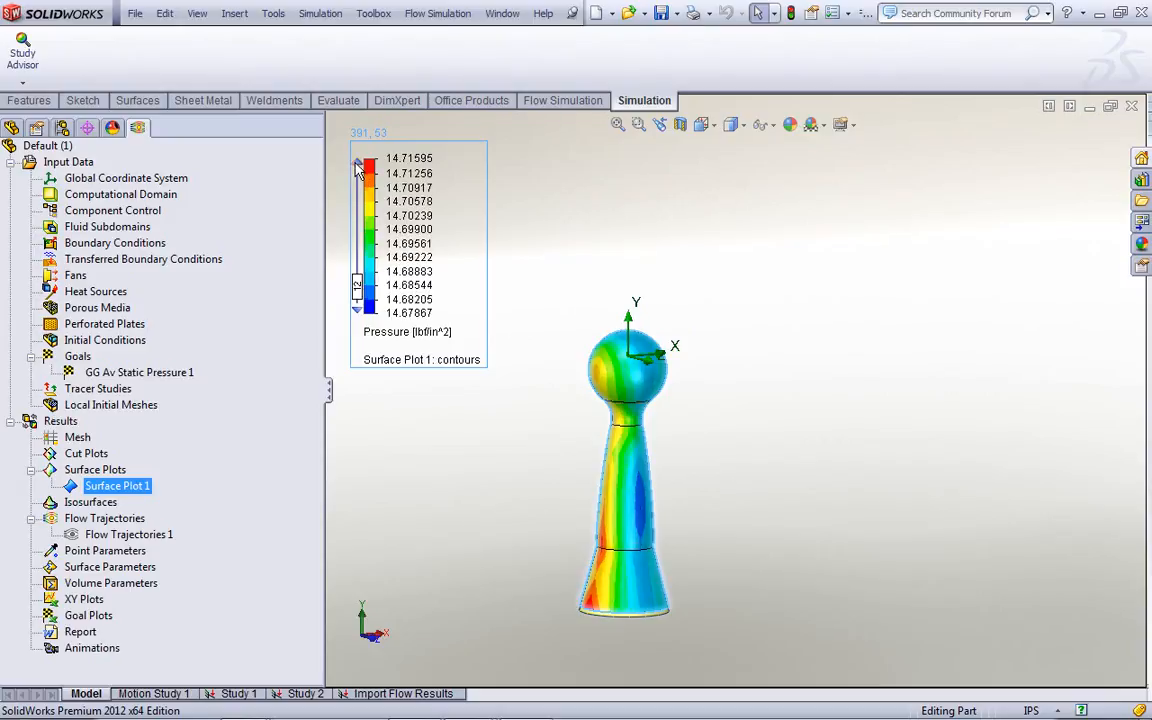
pyautogui.click(358, 312)
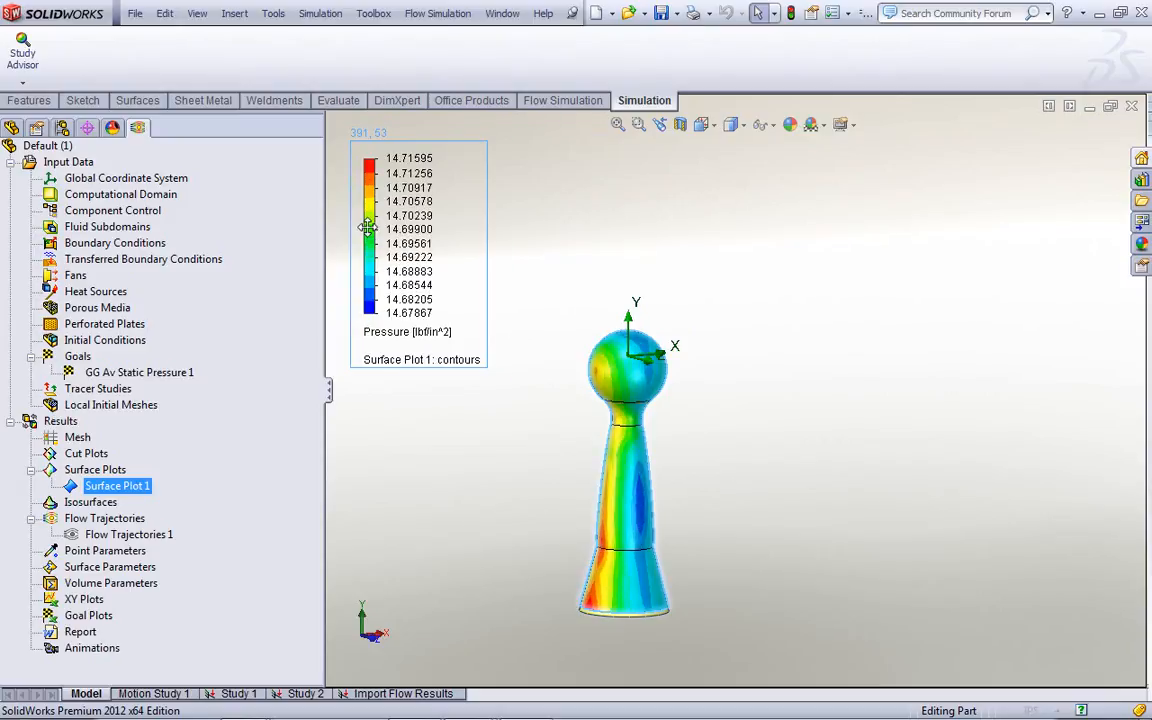
pyautogui.doubleClick(368, 227)
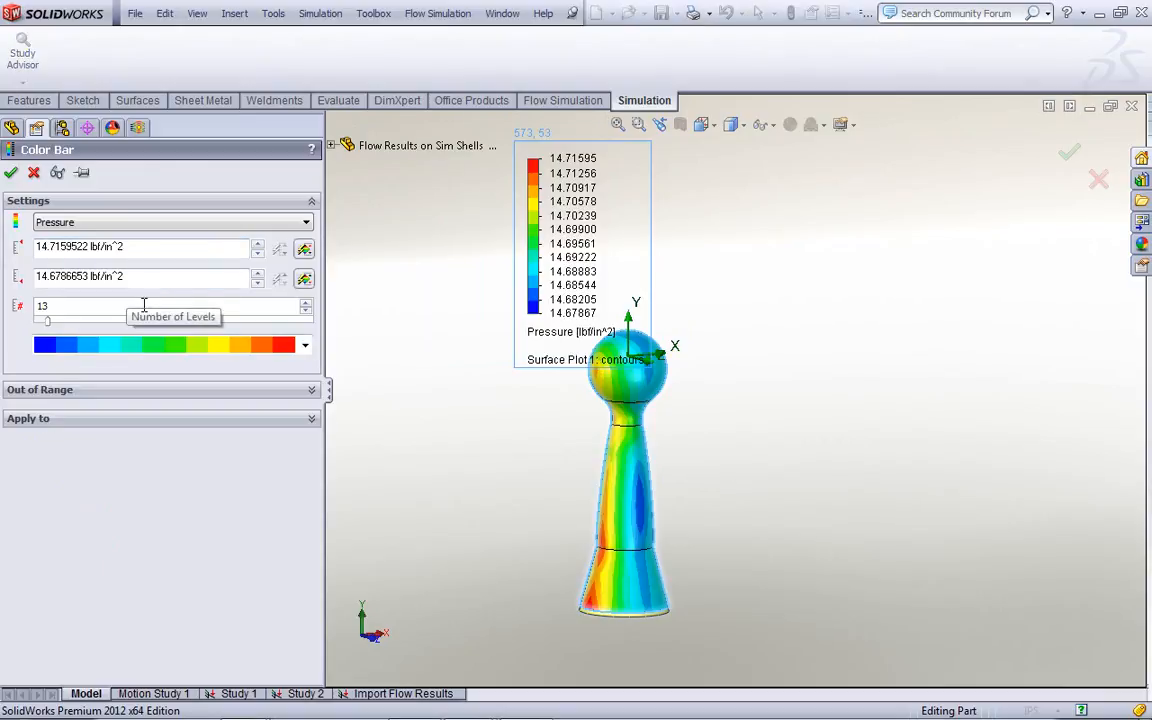
pyautogui.click(11, 172)
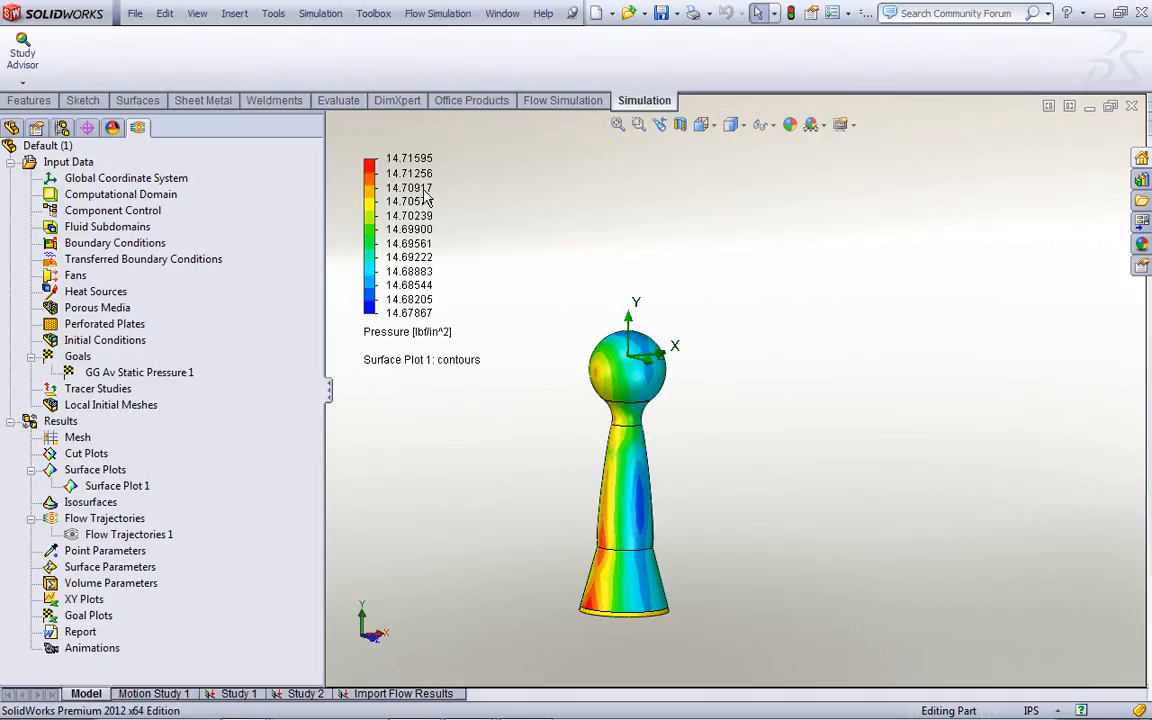
# Set the pressure legend's maximum to 14.7159494 lbf/in^2 directly on the plot.
pyautogui.click(385, 160)
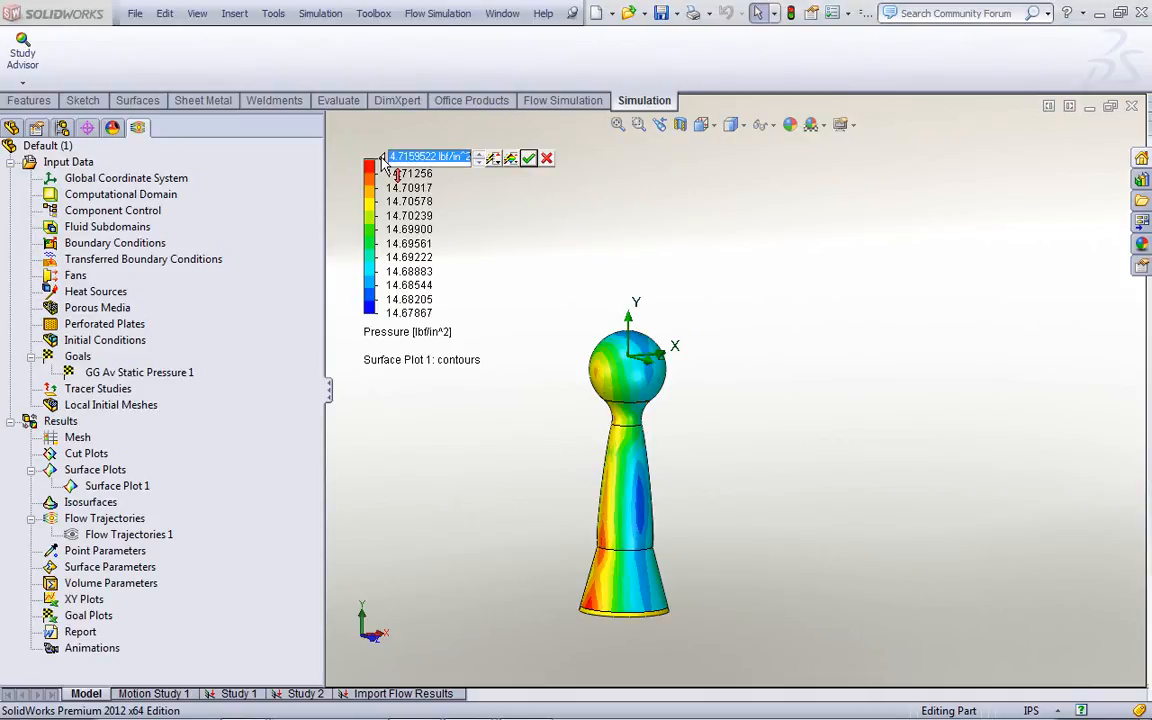
pyautogui.click(510, 160)
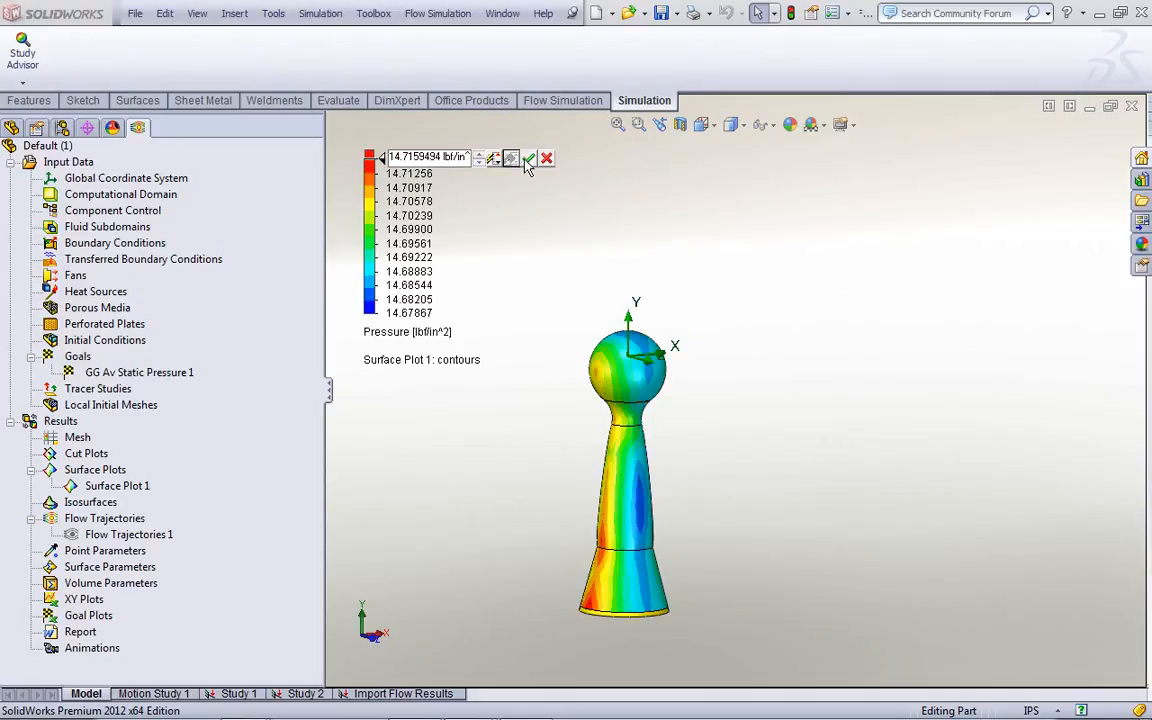
pyautogui.click(529, 159)
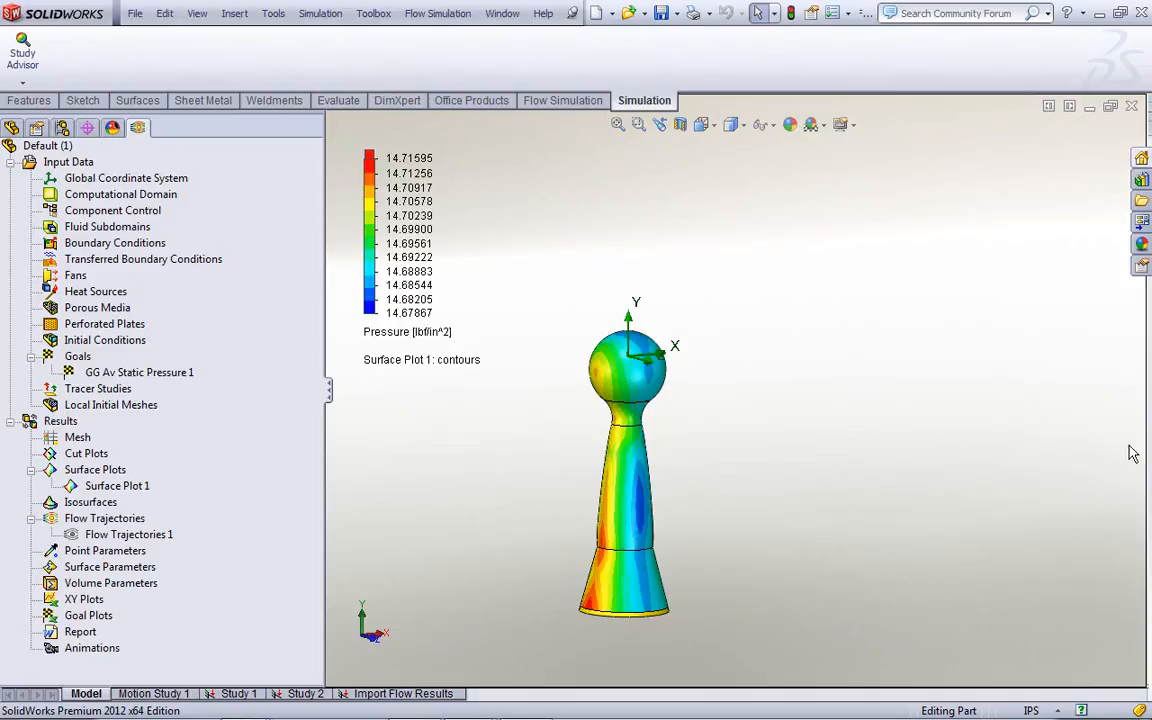
# Hide Surface Plot 1 and show Flow Trajectories 1 around the model.
pyautogui.click(135, 486)
pyautogui.rightClick(135, 486)
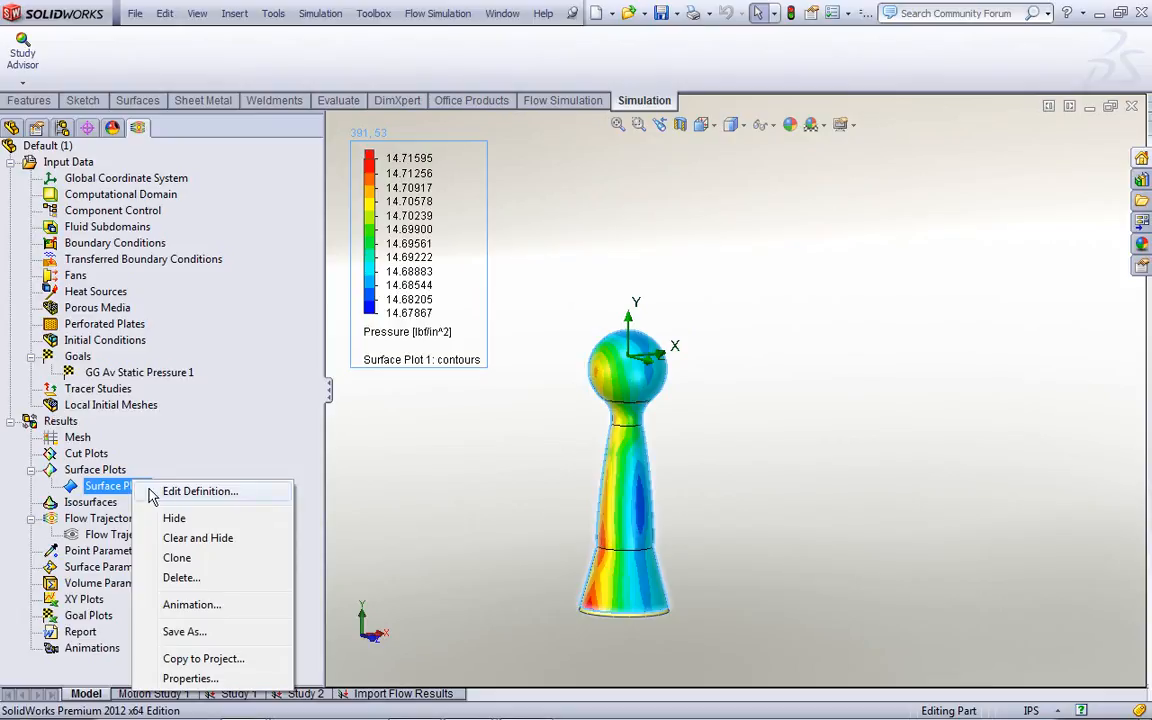
pyautogui.click(175, 445)
pyautogui.rightClick(133, 538)
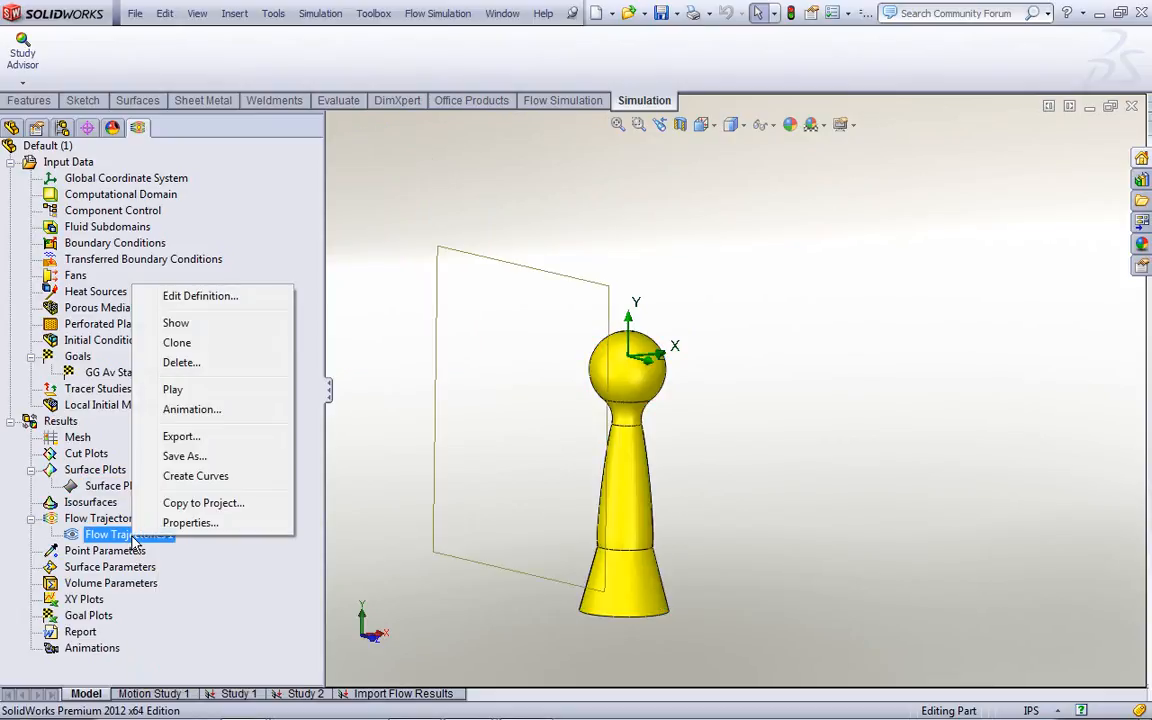
pyautogui.click(176, 322)
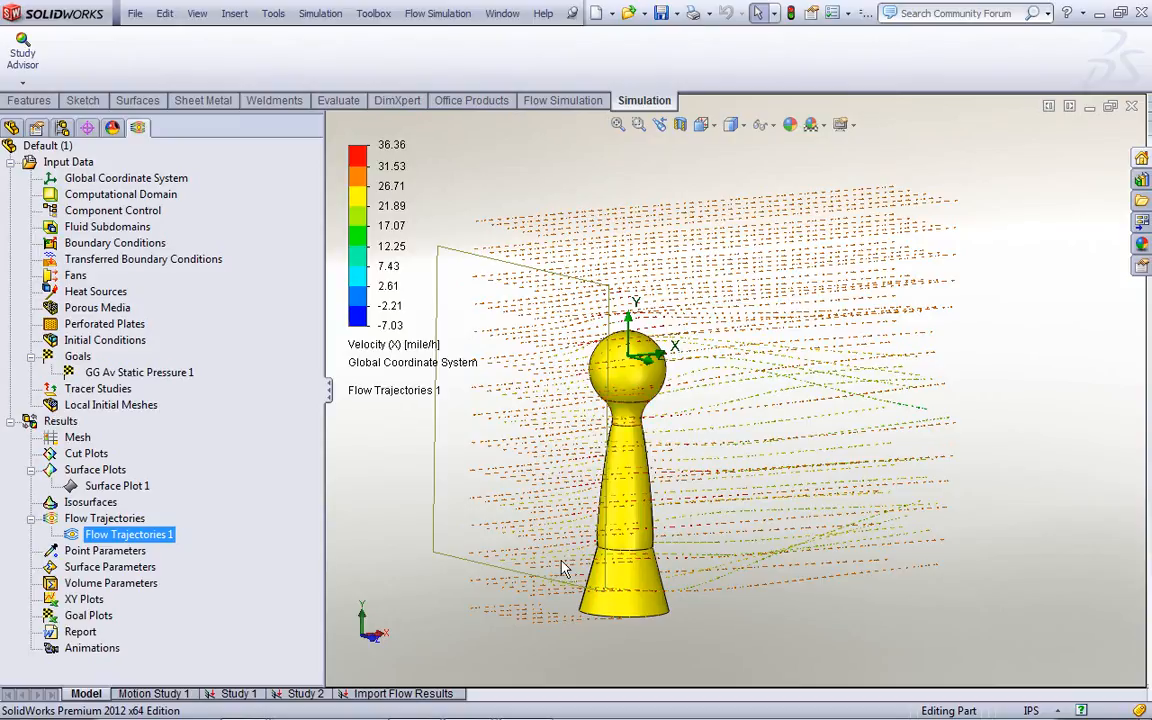
# Edit Flow Trajectories 1 so that its crop region has a minimum Y limit of -2 in.
pyautogui.rightClick(152, 545)
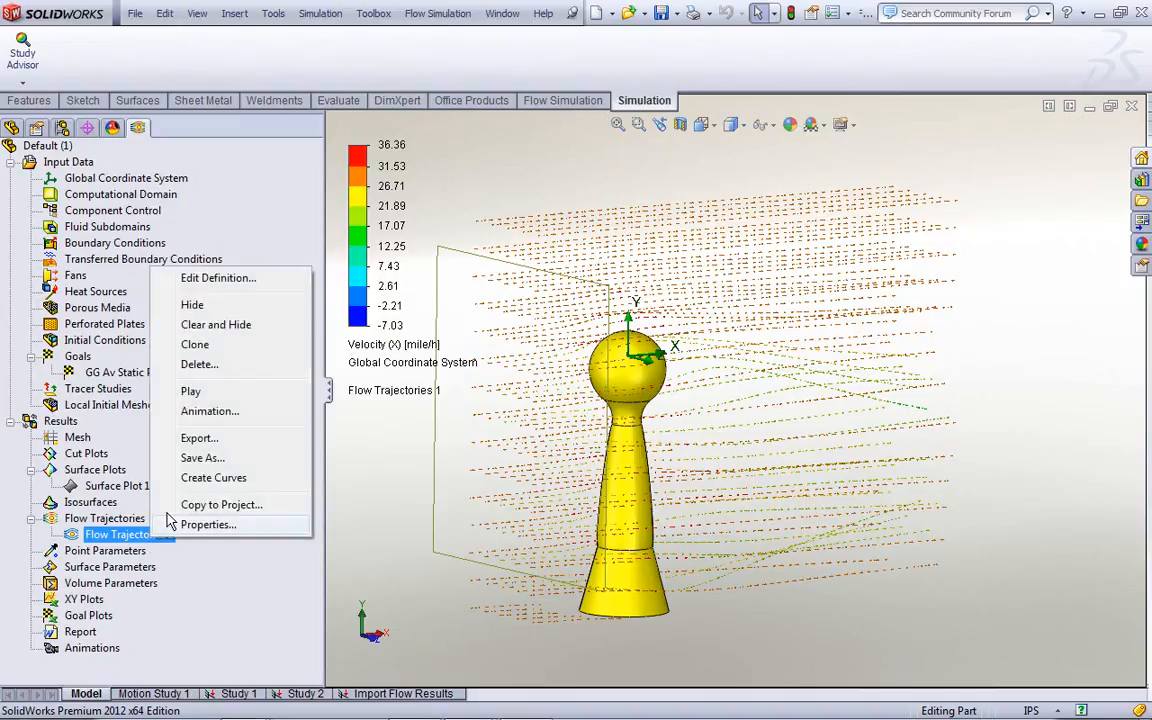
pyautogui.click(209, 280)
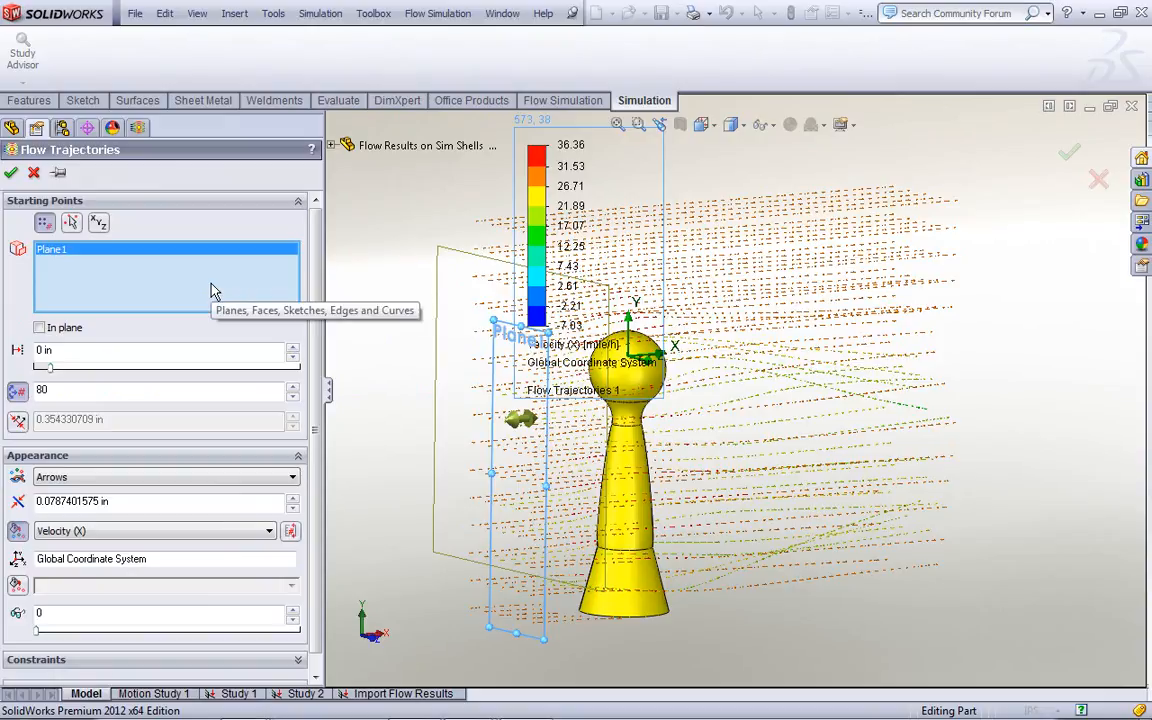
pyautogui.moveTo(315, 271); pyautogui.dragTo(317, 359)
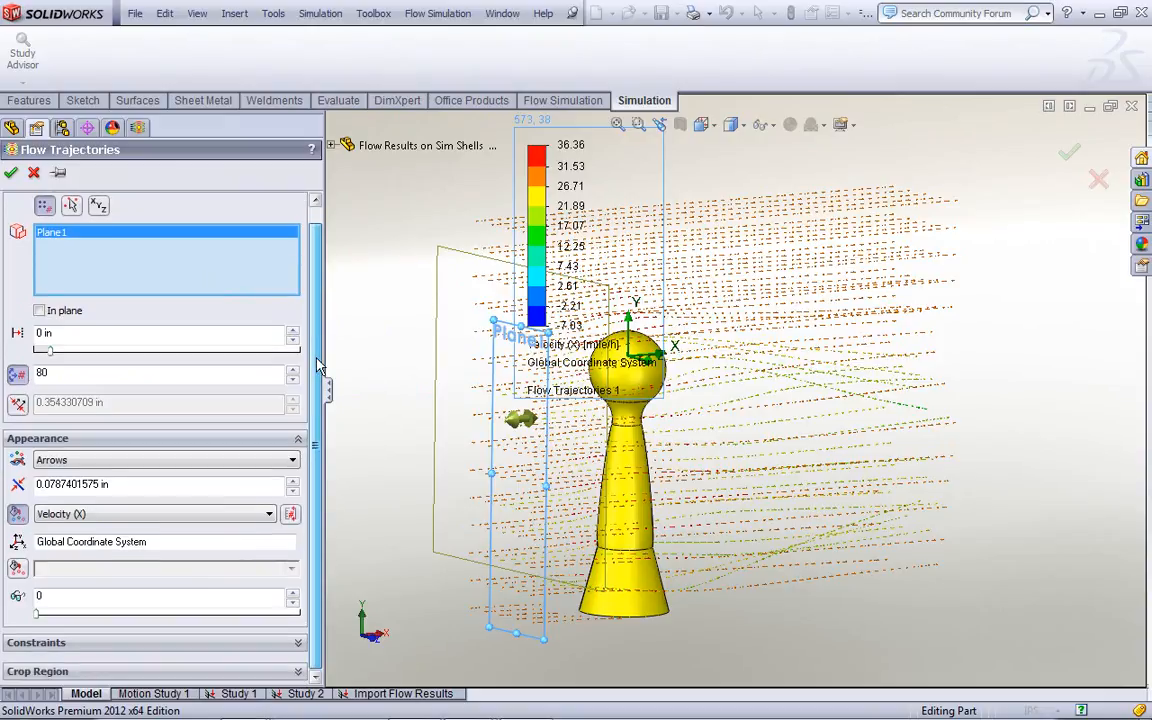
pyautogui.click(298, 673)
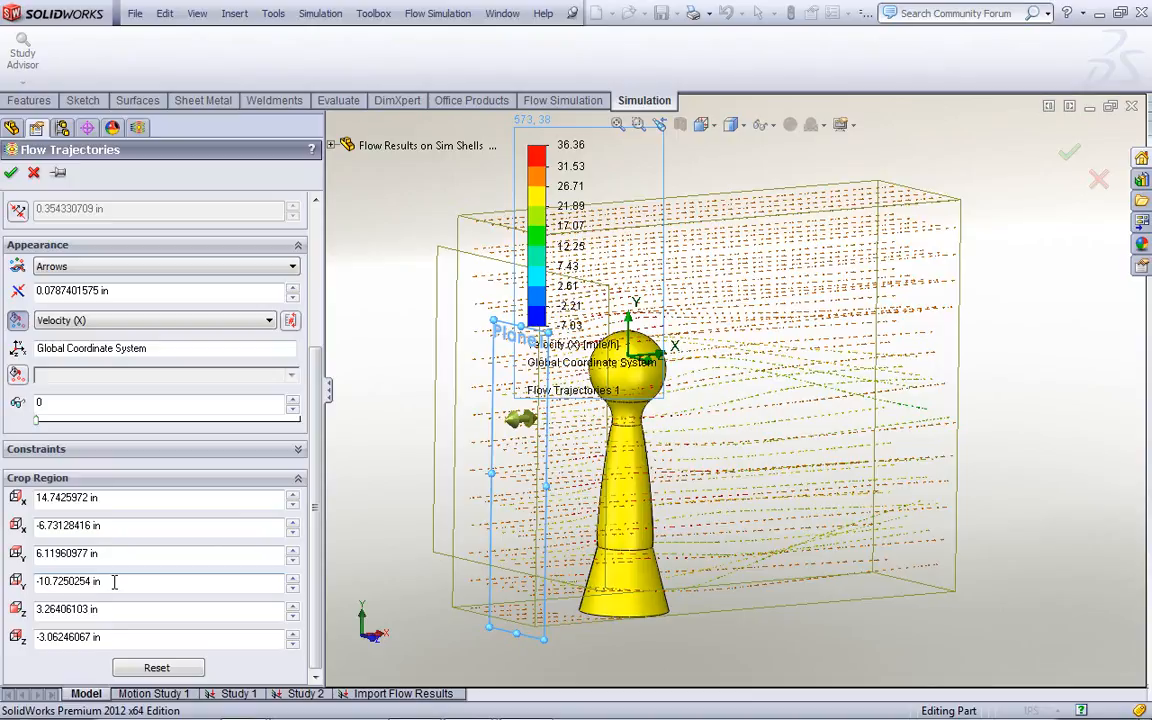
pyautogui.moveTo(101, 581); pyautogui.dragTo(40, 580)
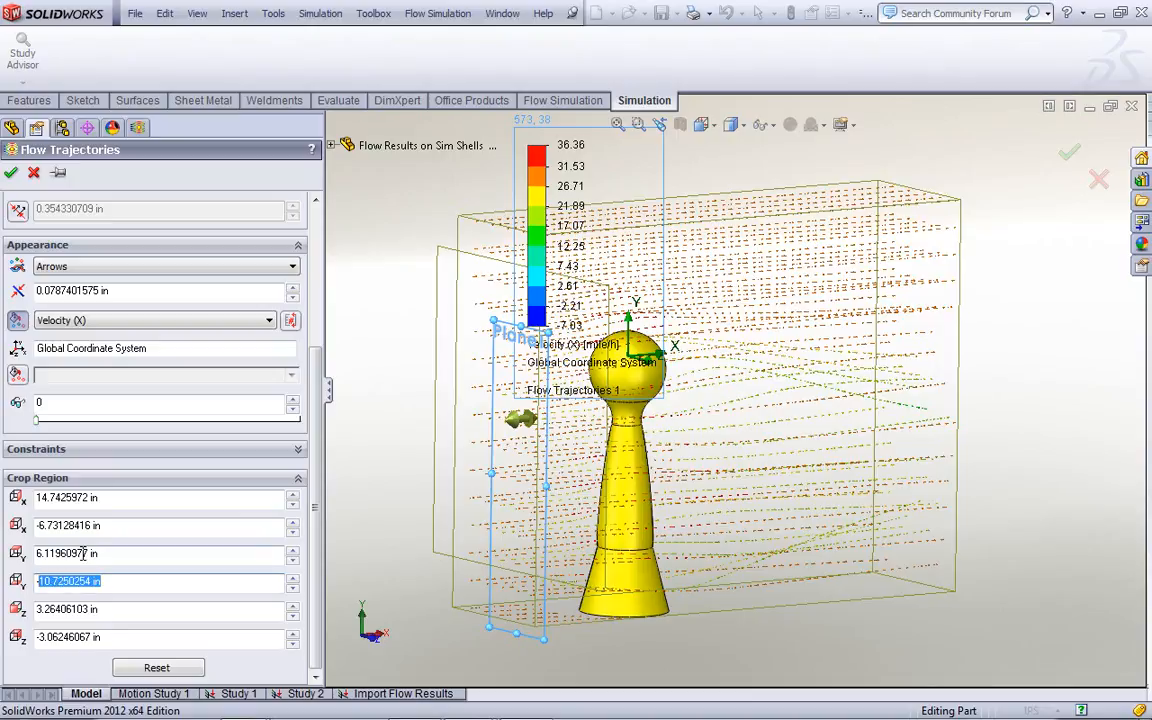
pyautogui.write('2')
pyautogui.press('Return')
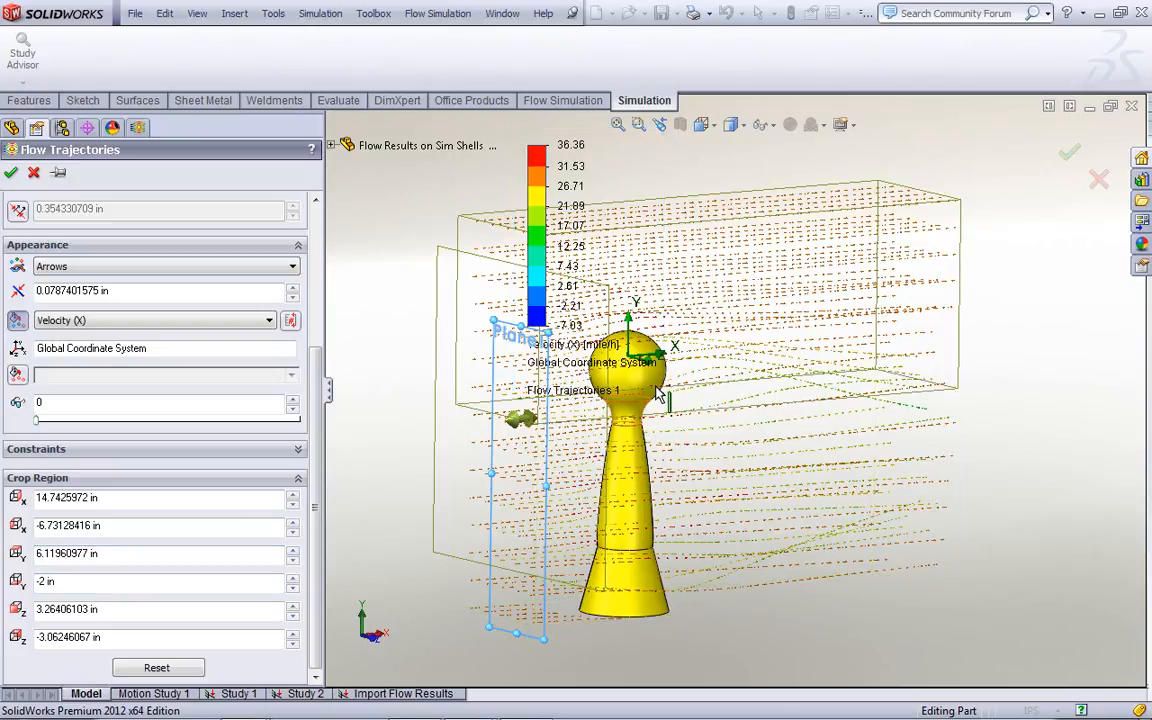
pyautogui.click(11, 172)
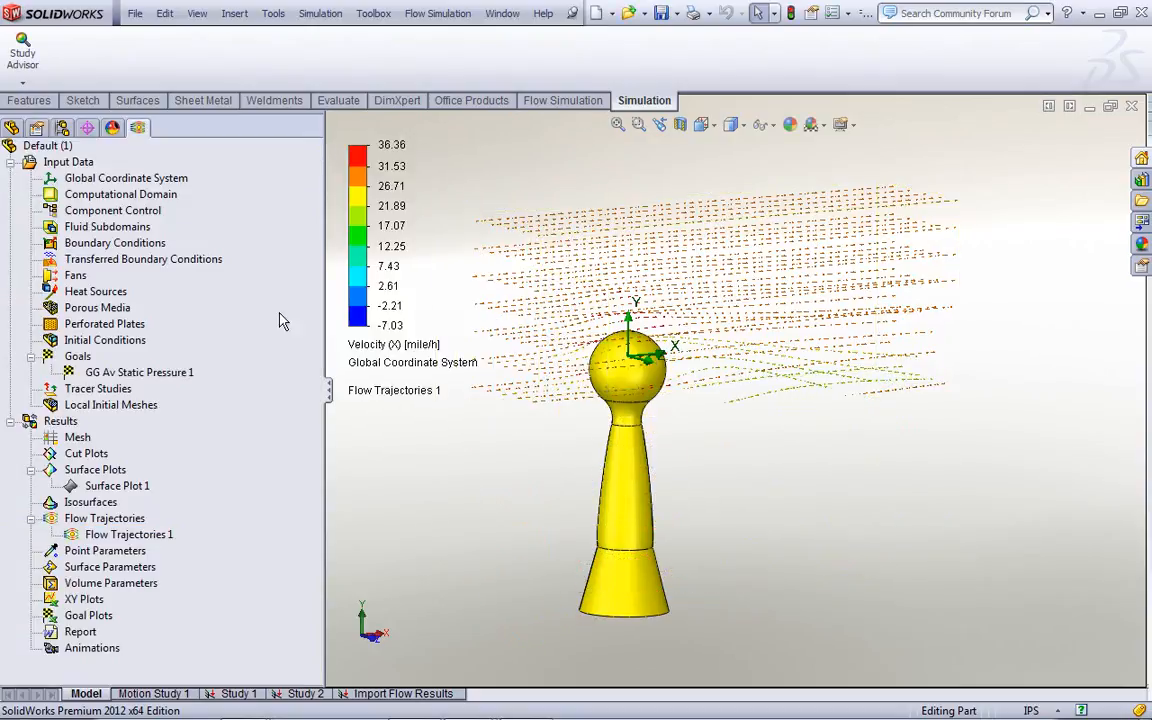
# Play the cropped Flow Trajectories 1 as an animation around the model and stop the playback.
pyautogui.rightClick(103, 541)
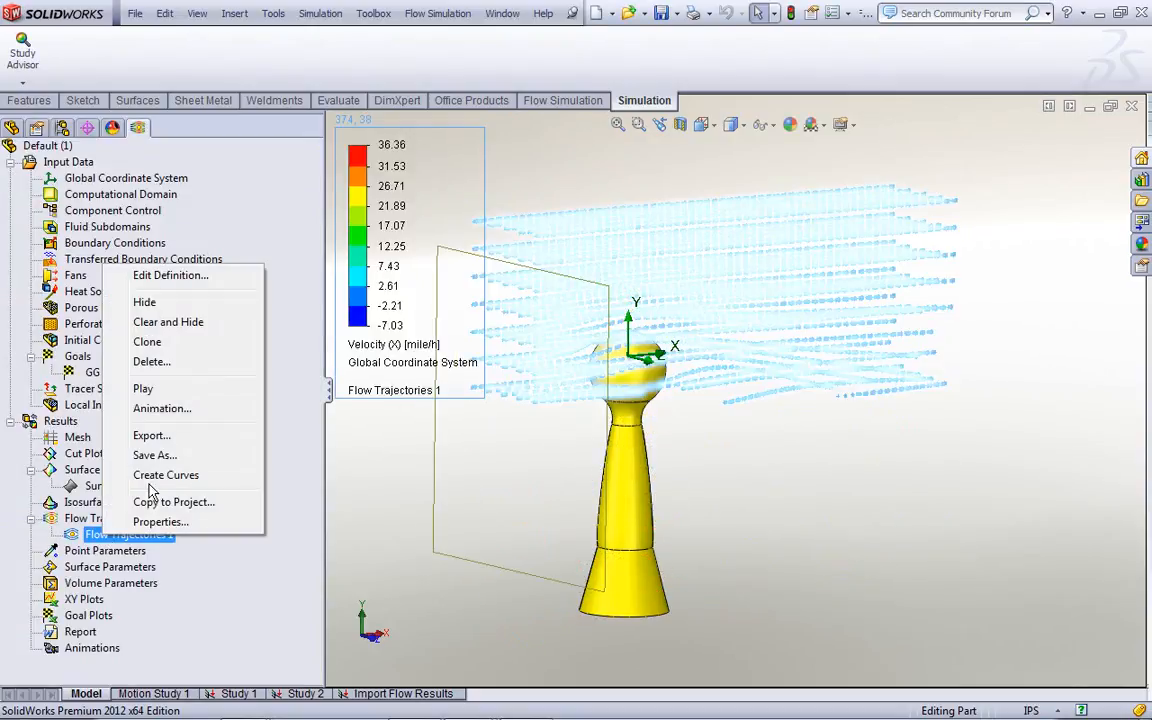
pyautogui.click(148, 389)
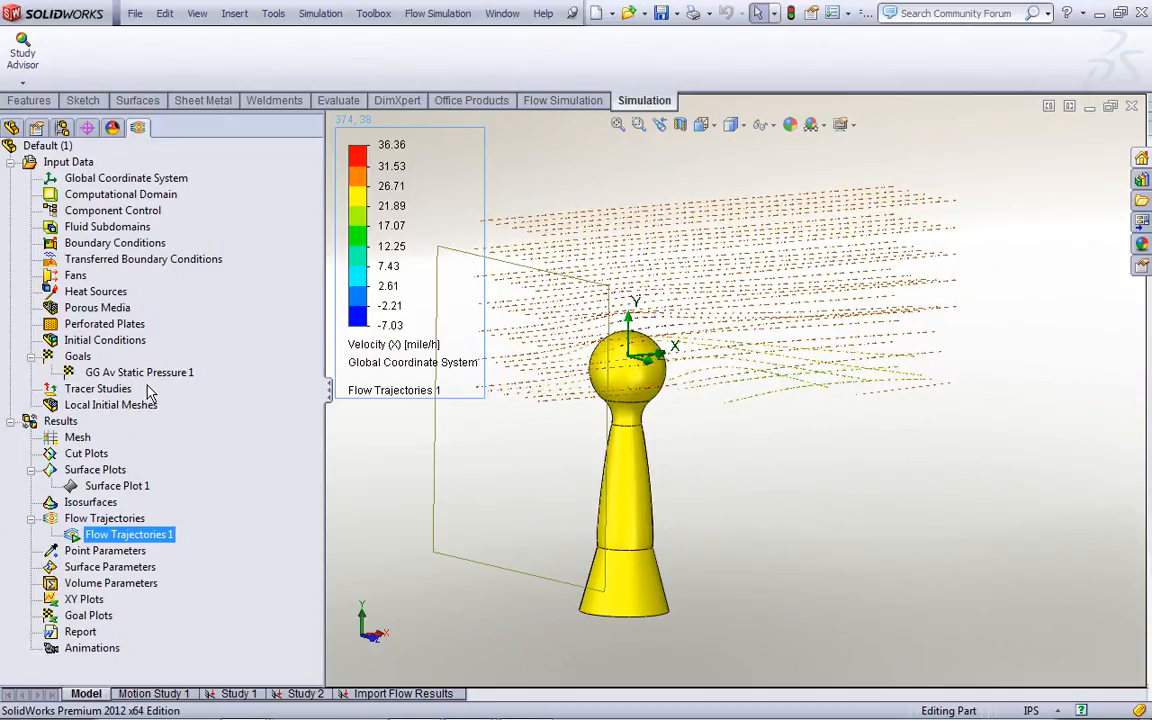
pyautogui.rightClick(120, 534)
pyautogui.click(161, 388)
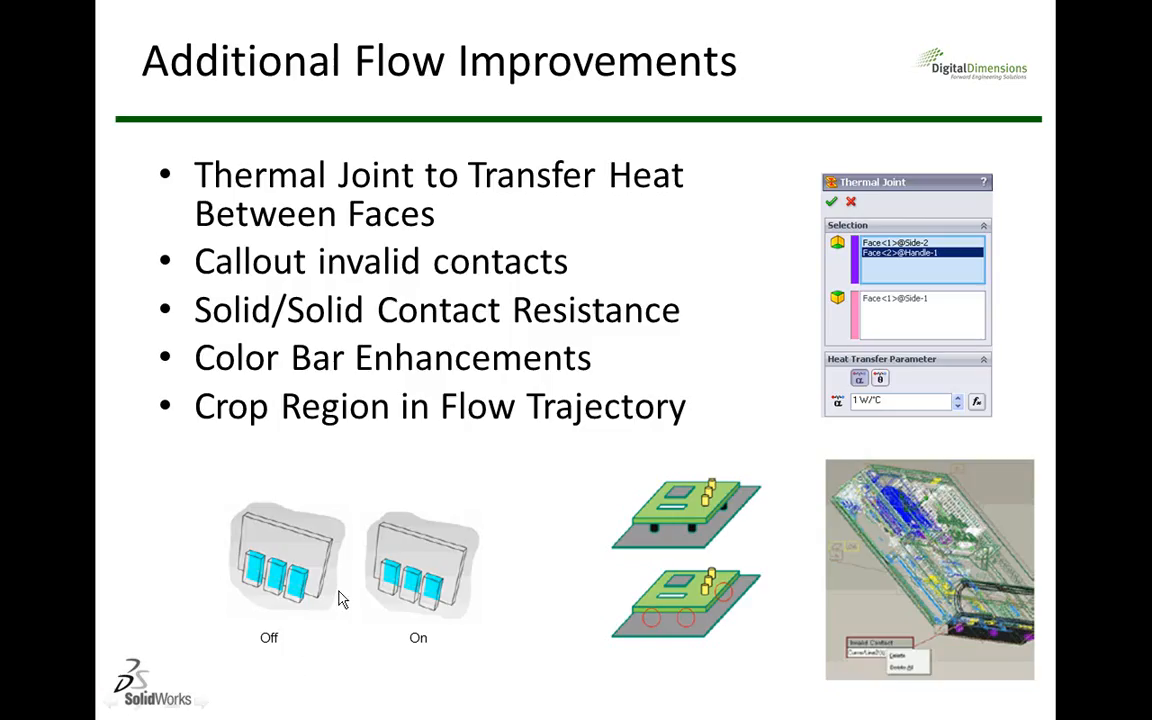
pyautogui.press('super+plus')
pyautogui.press('super+plus')
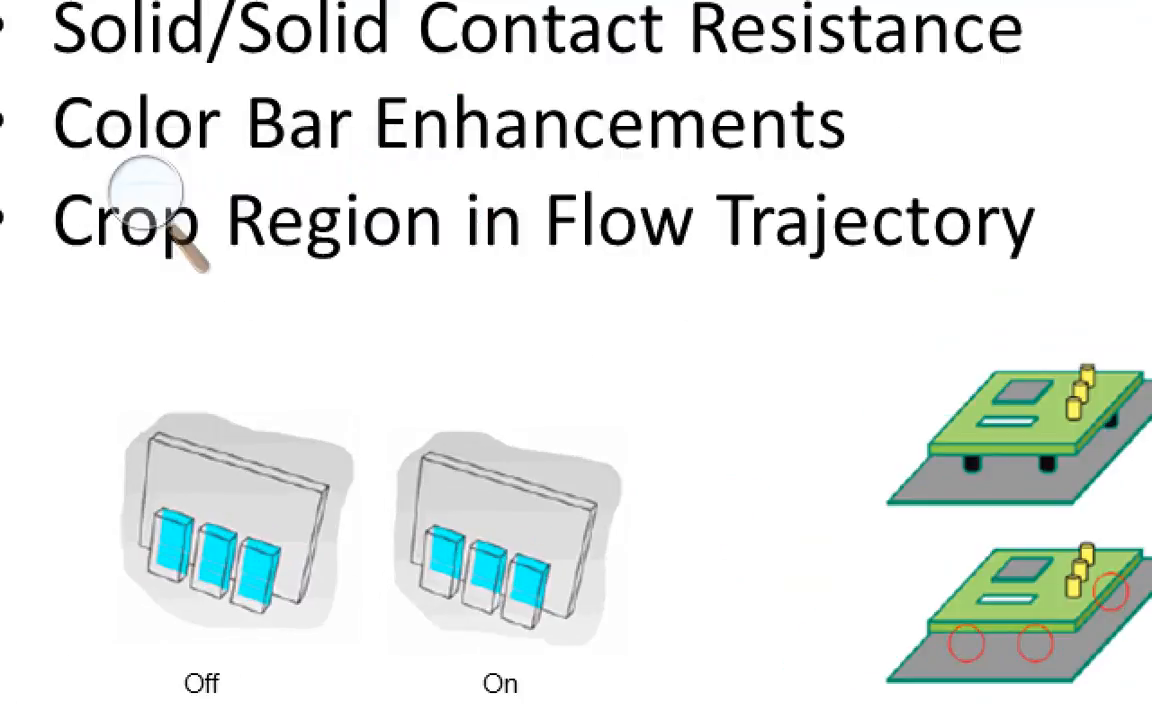